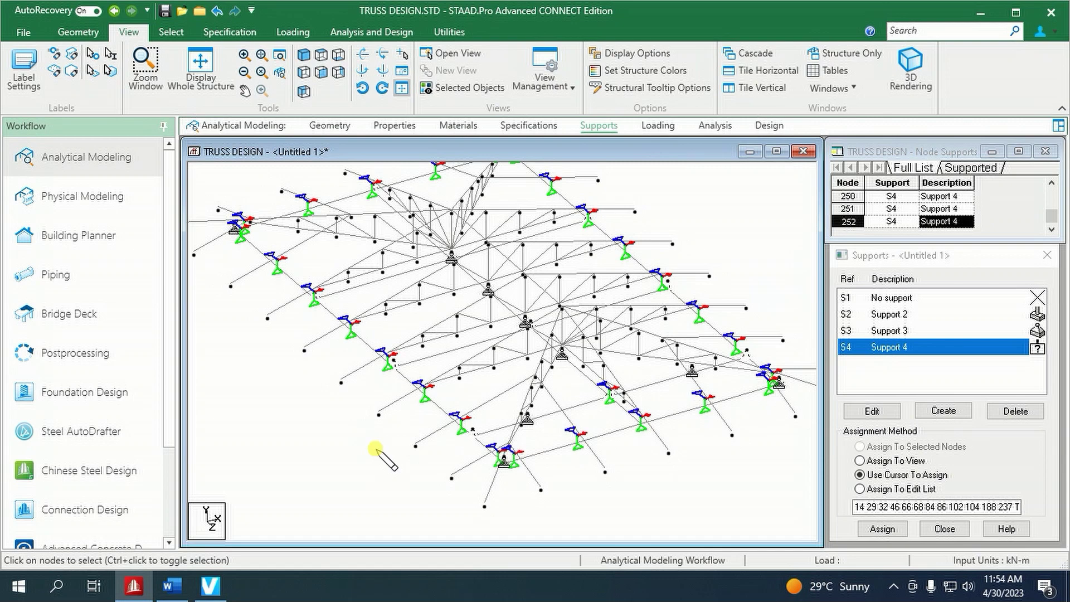
Examine the restraint directions of the supports along the edges of the roof trusses
scroll(375, 451, up, 2)
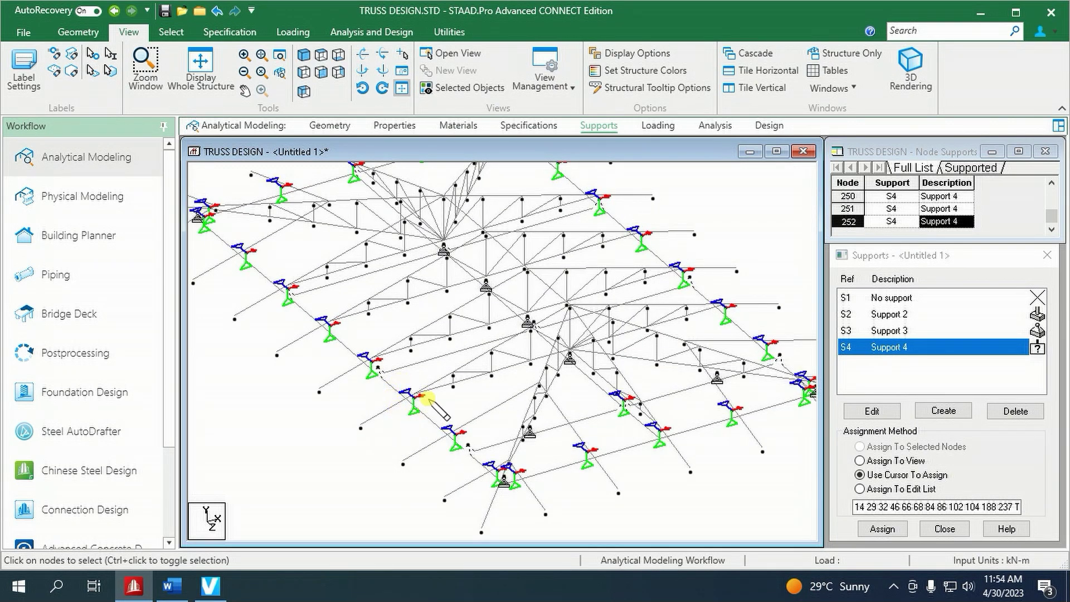
scroll(406, 400, up, 3)
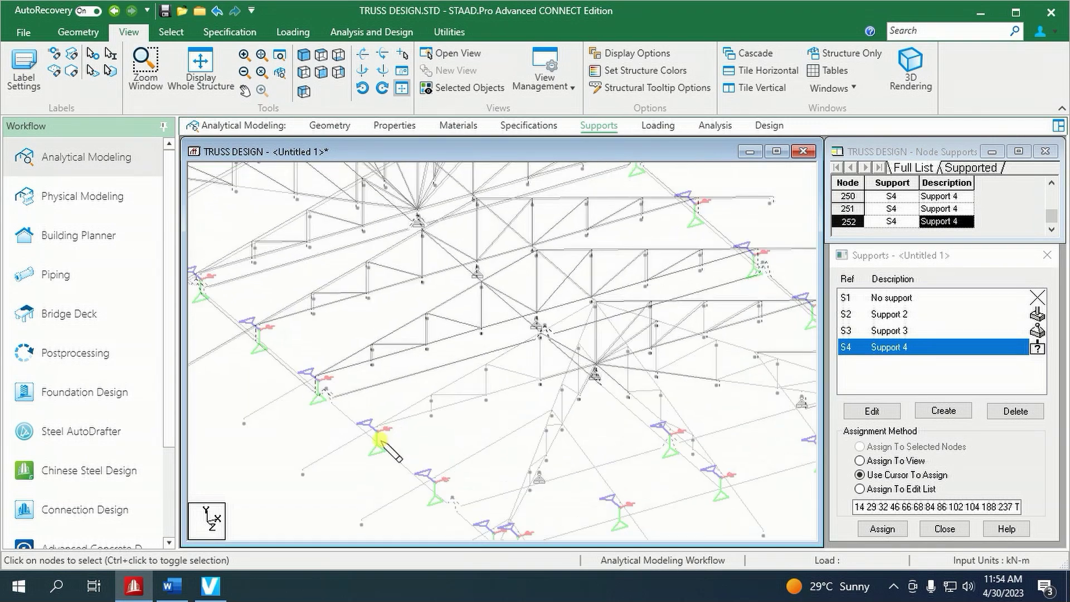
scroll(368, 460, up, 4)
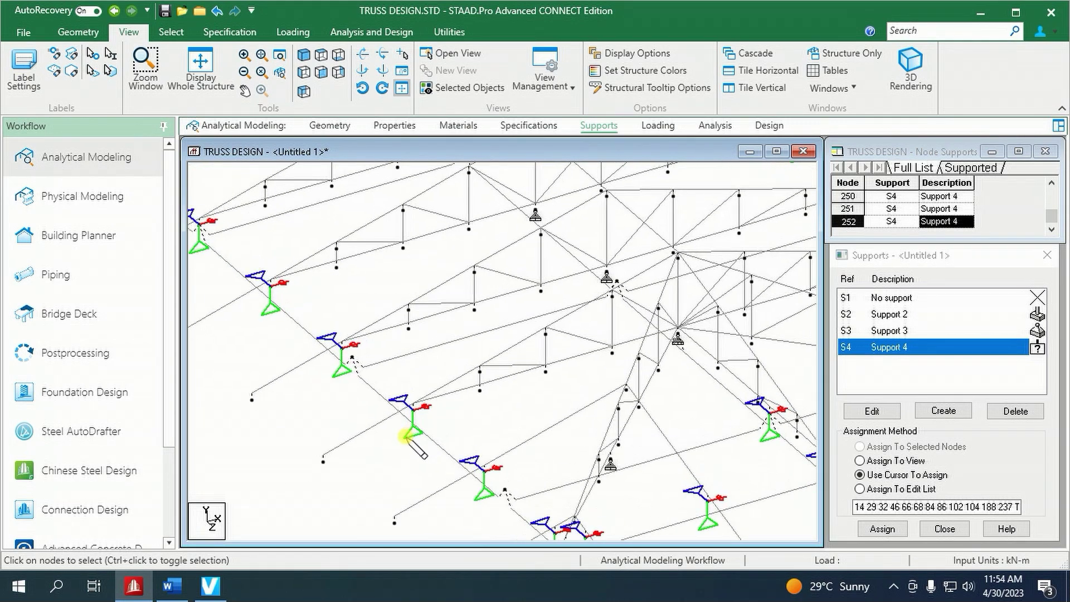
scroll(430, 437, up, 2)
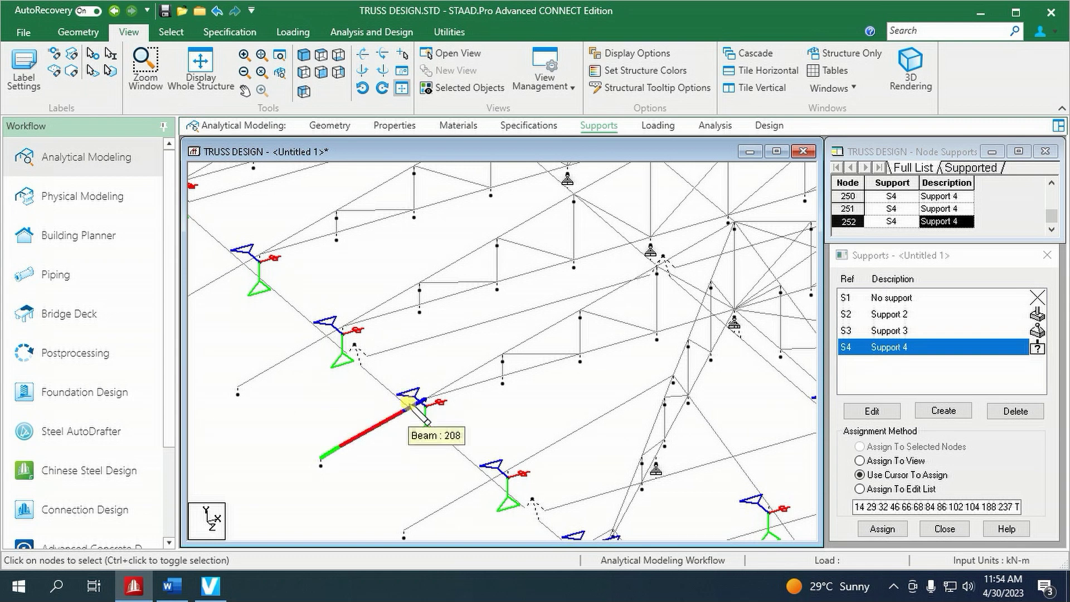
scroll(413, 410, up, 1)
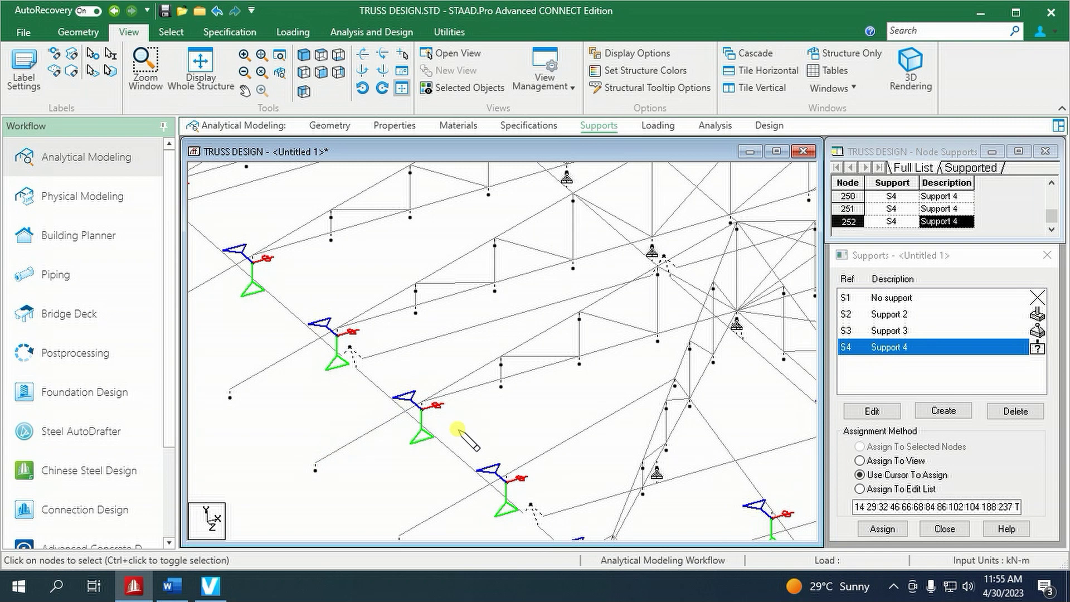
click(393, 393)
click(379, 407)
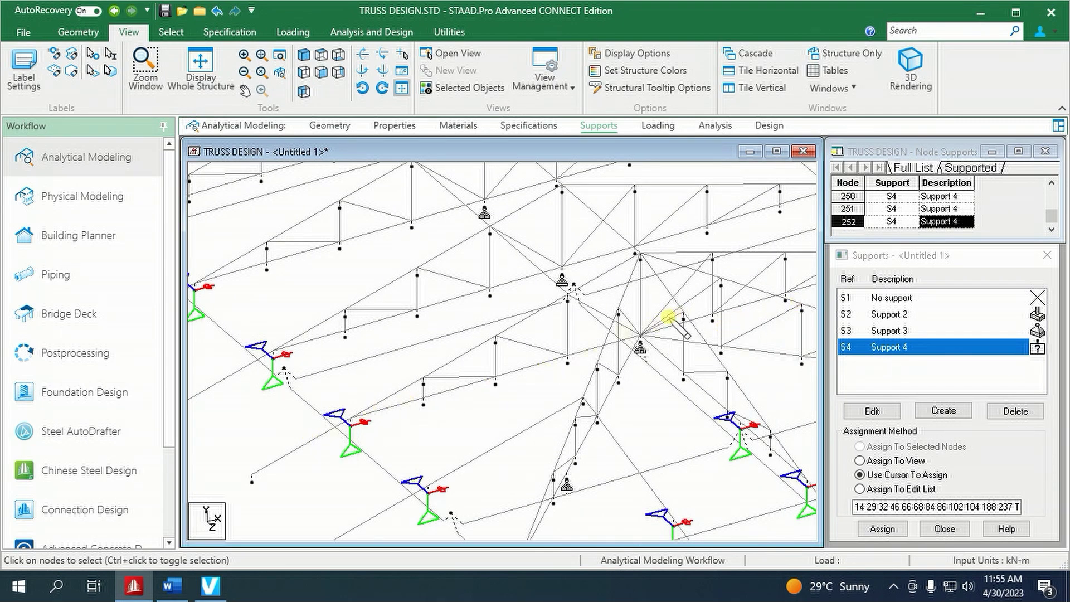
scroll(469, 407, down, 2)
scroll(478, 468, up, 1)
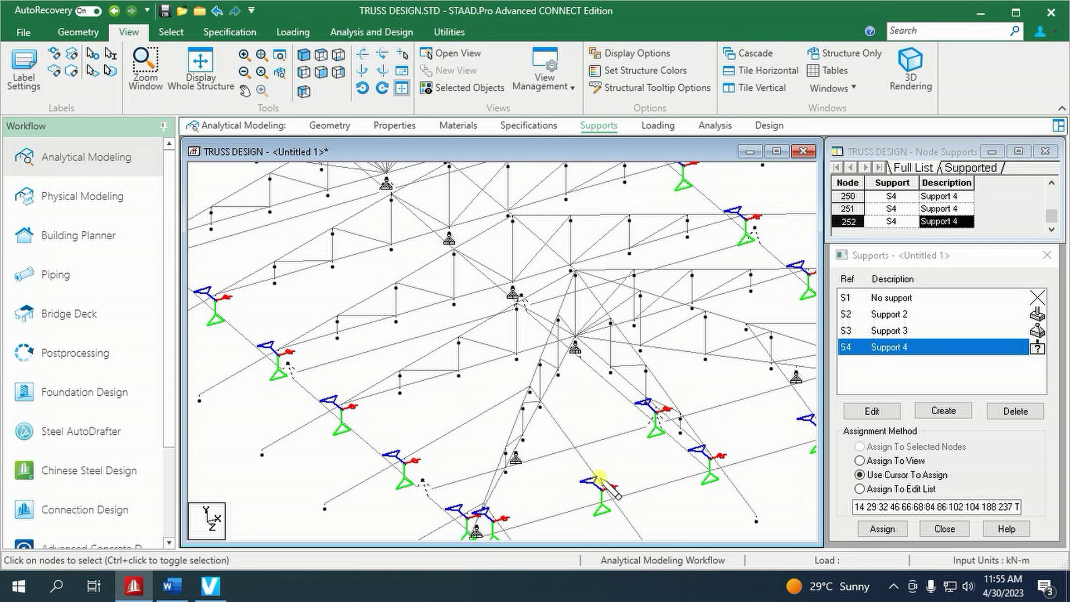
middle_drag(605, 479, 560, 418)
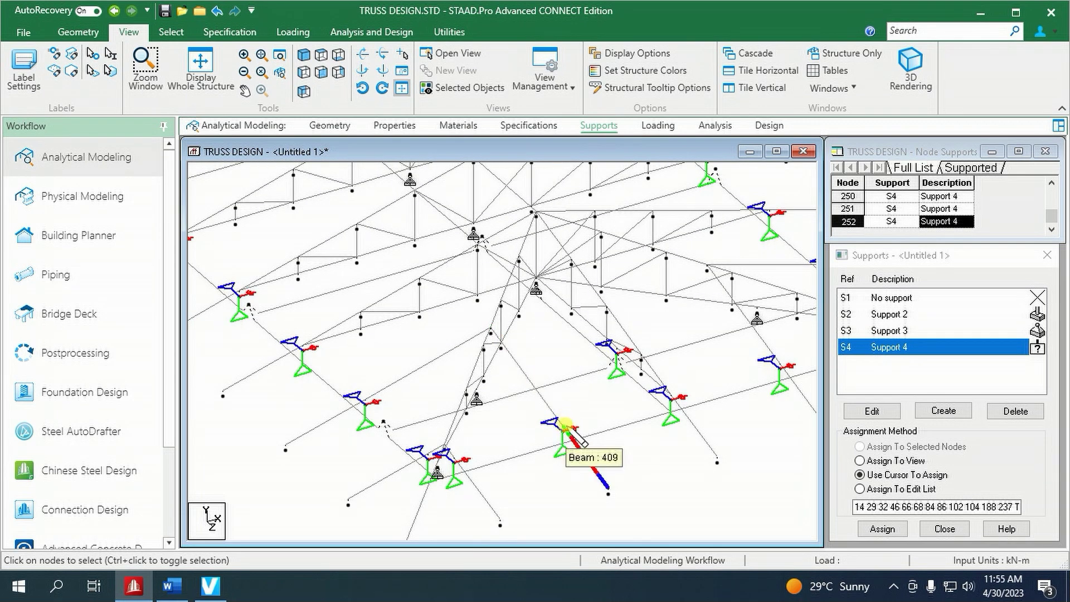
Create an Enforced But support with FZ, MX, MY and MZ released
click(944, 411)
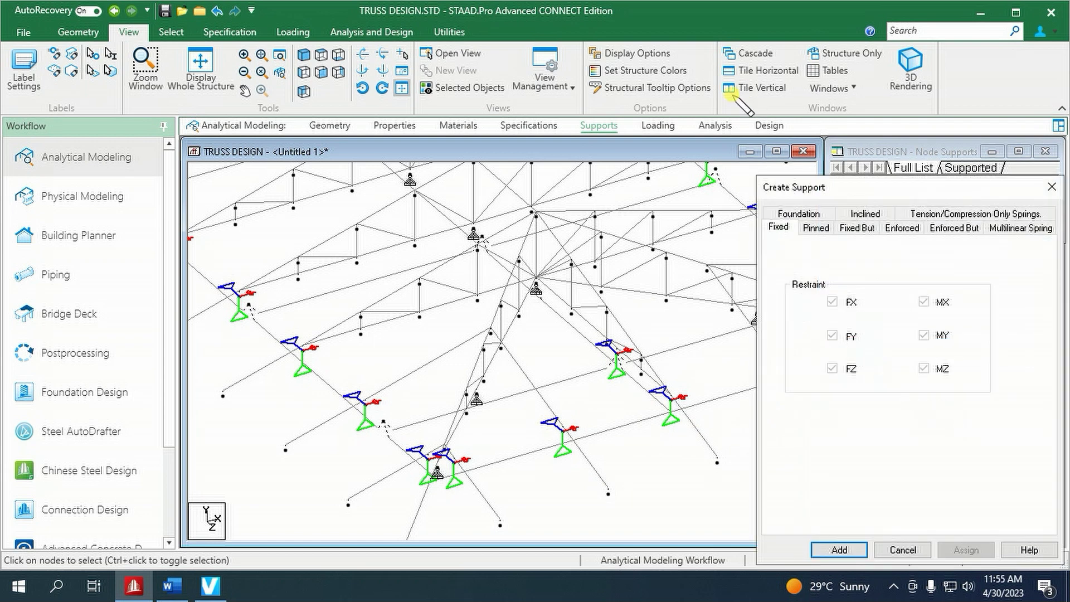
click(956, 228)
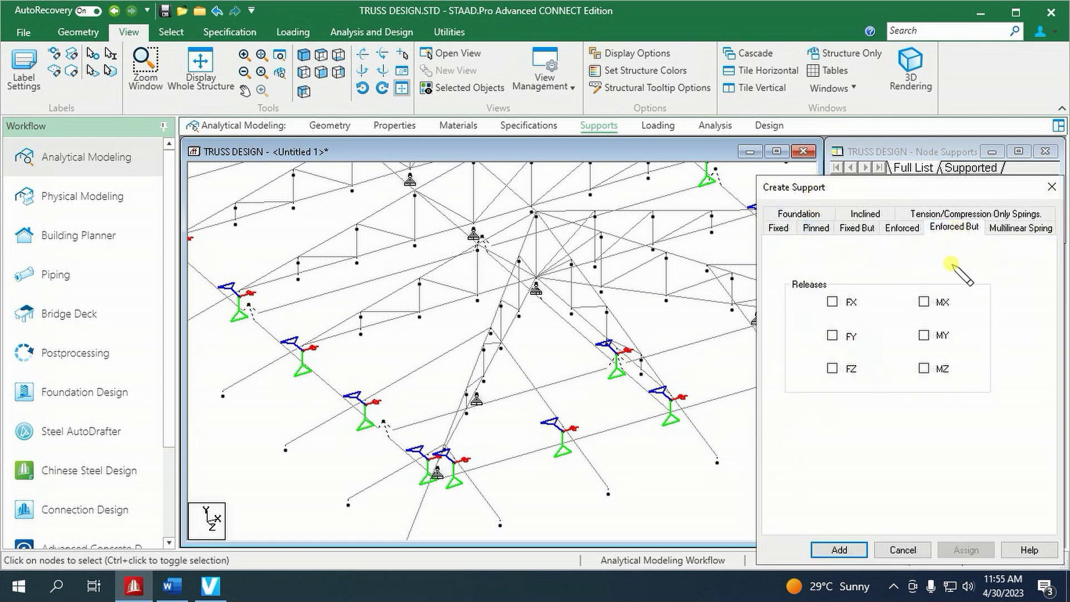
click(833, 368)
click(923, 302)
click(923, 335)
click(924, 368)
click(839, 550)
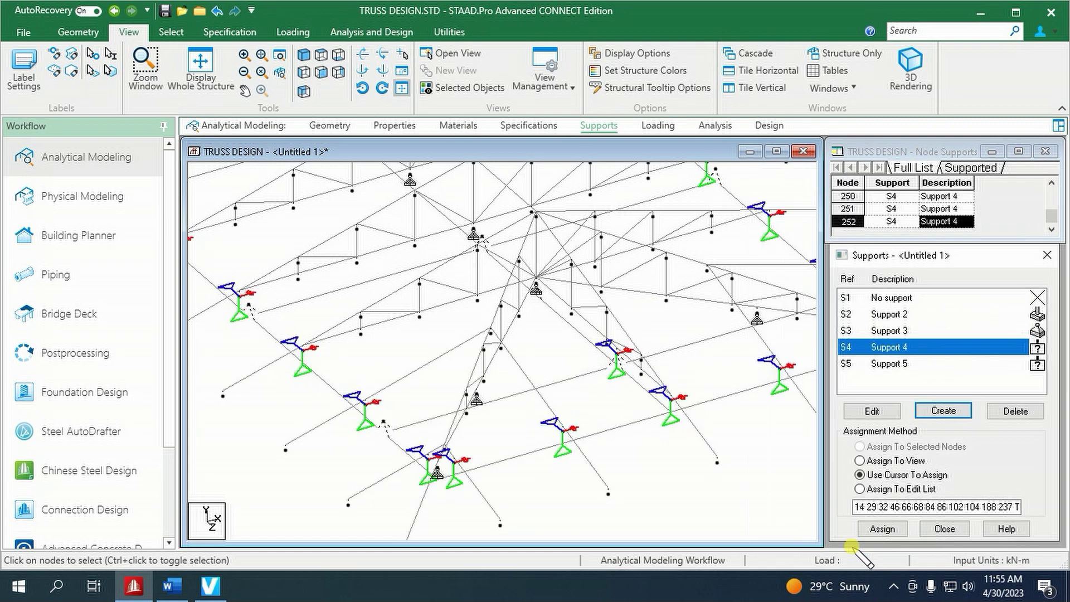
Assign Support 5 to nodes 188, 237, 239 and 245 along the near end of the roof
click(895, 363)
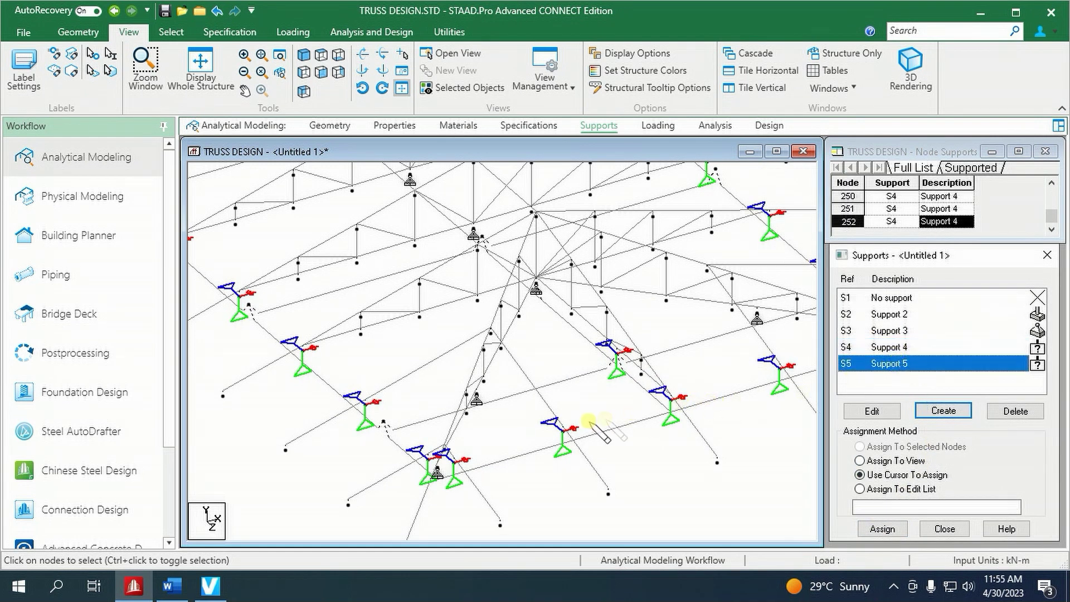
right_click(596, 397)
mouse_move(622, 261)
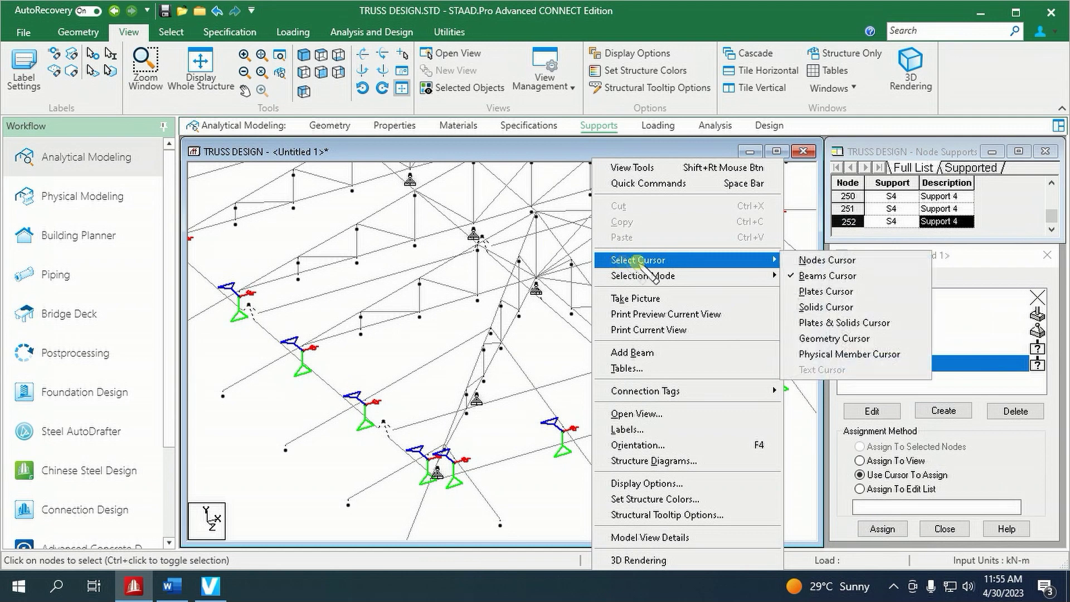
click(819, 261)
click(564, 439)
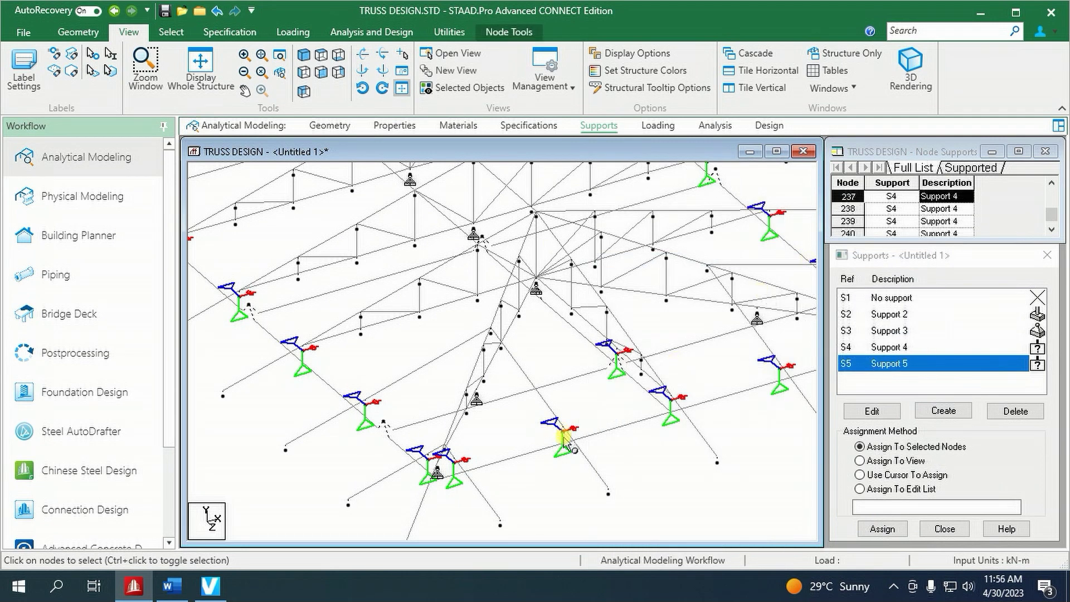
click(667, 412)
click(883, 529)
click(949, 438)
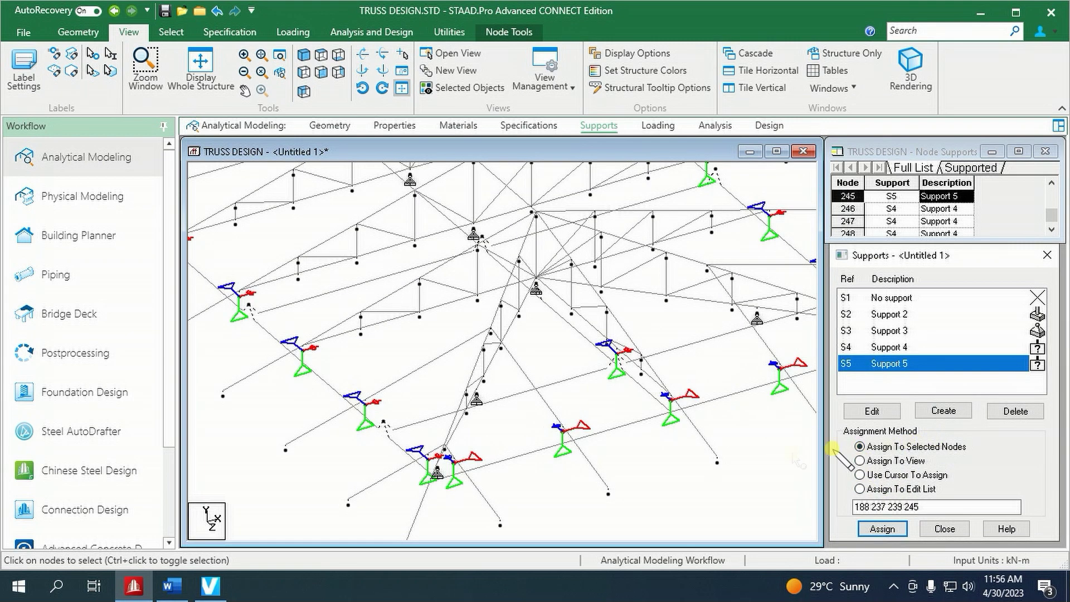
Assign Support 5 to node 247 at the near end's far corner and to node 32 on the same edge
middle_drag(760, 430, 530, 430)
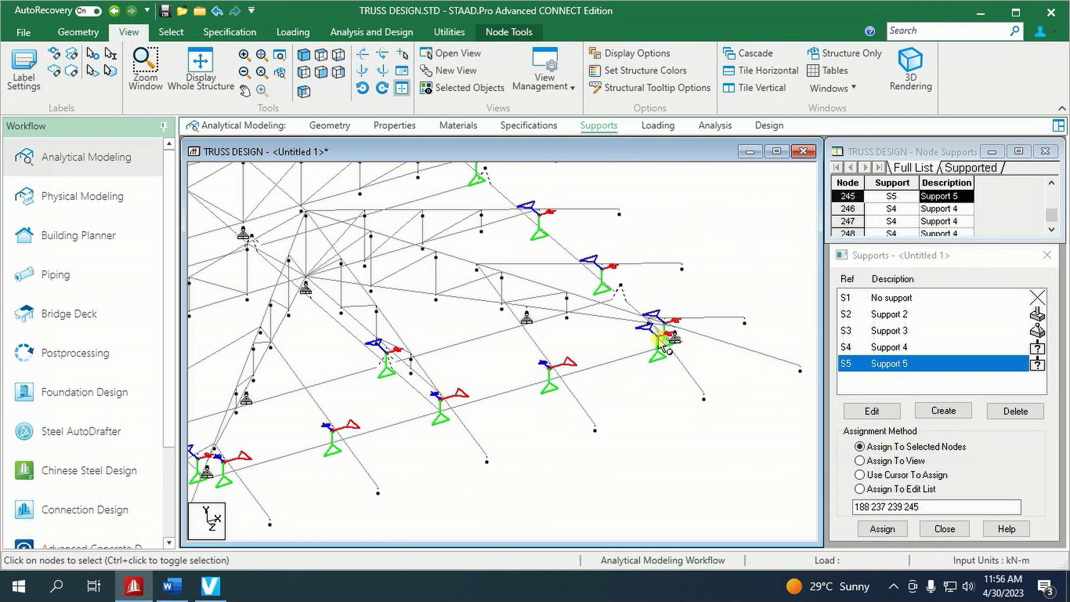
click(883, 529)
click(949, 438)
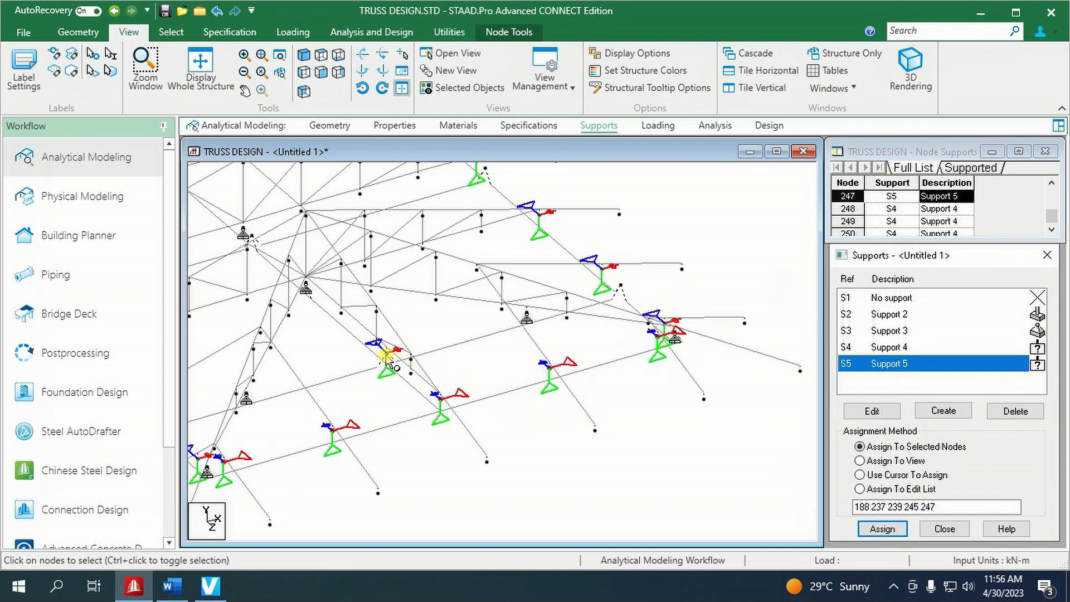
click(883, 529)
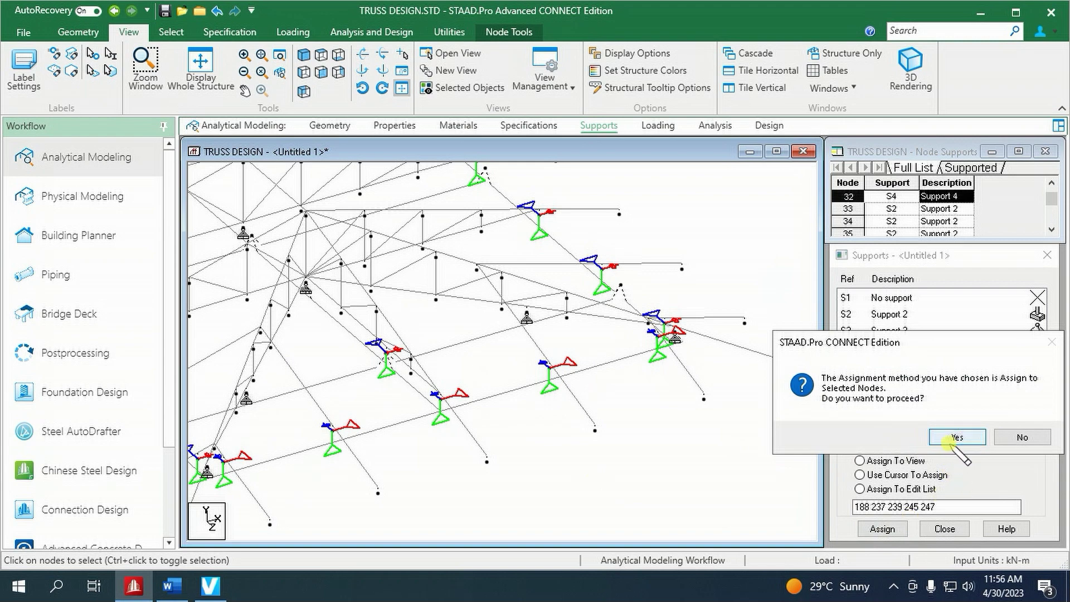
click(948, 438)
Assign Support 5 to the truss support nodes along the far end of the roof, including nodes 29, 241, 243, 249 and 251
scroll(410, 430, up, 2)
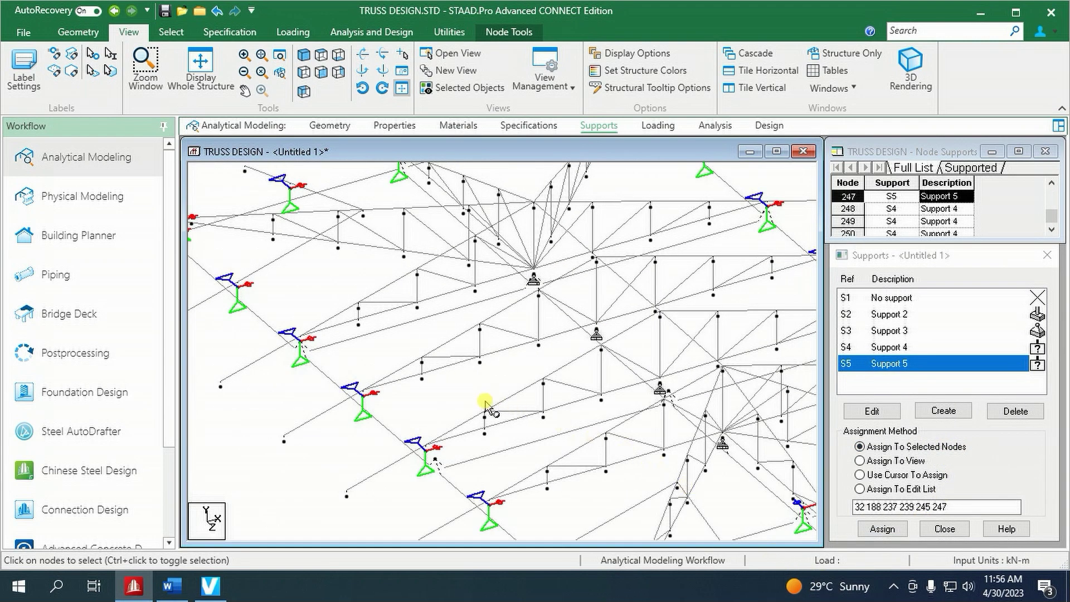
scroll(485, 403, down, 2)
scroll(377, 334, up, 2)
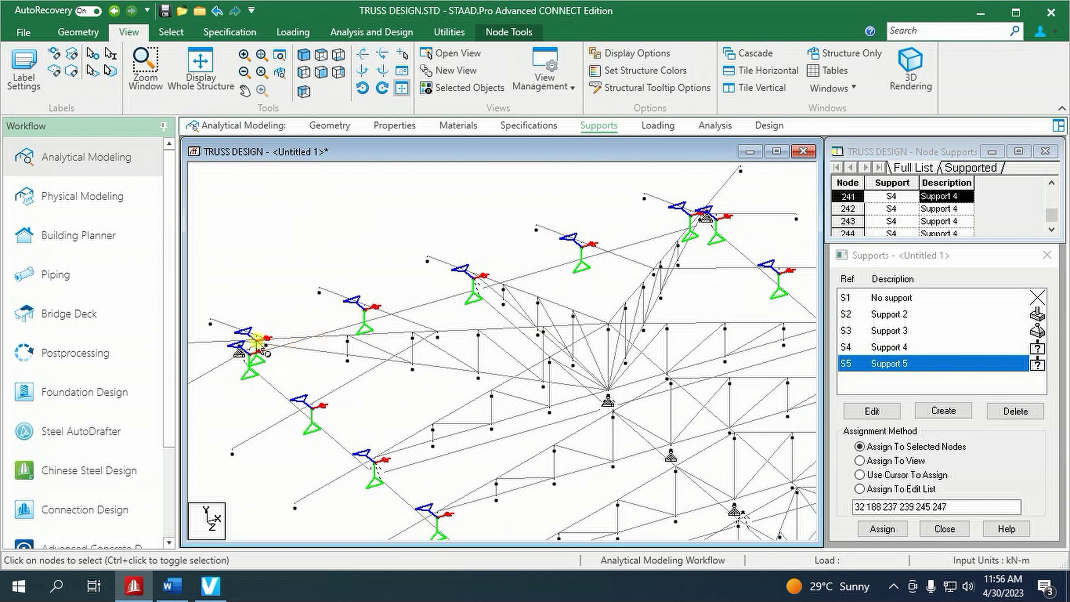
click(470, 283)
click(691, 223)
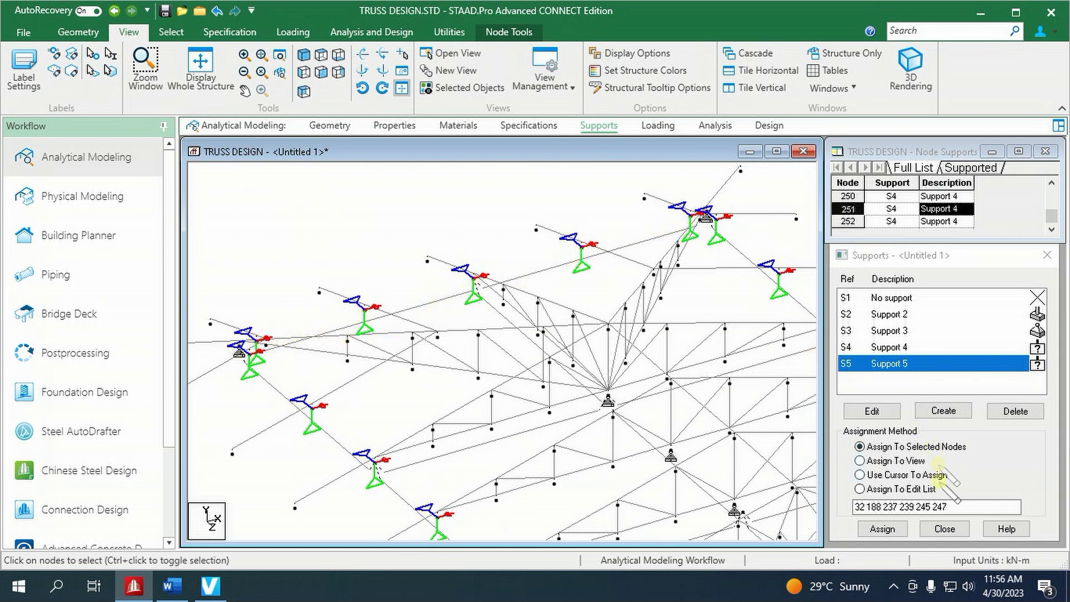
click(884, 529)
click(887, 436)
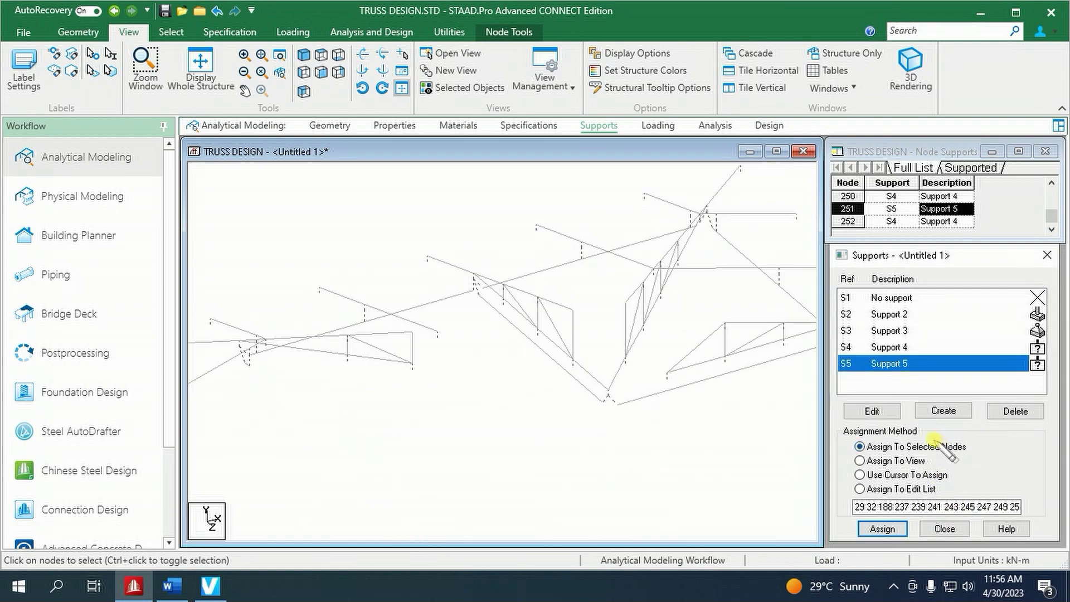
Undo the last support assignment at the far end of the roof
scroll(691, 359, down, 1)
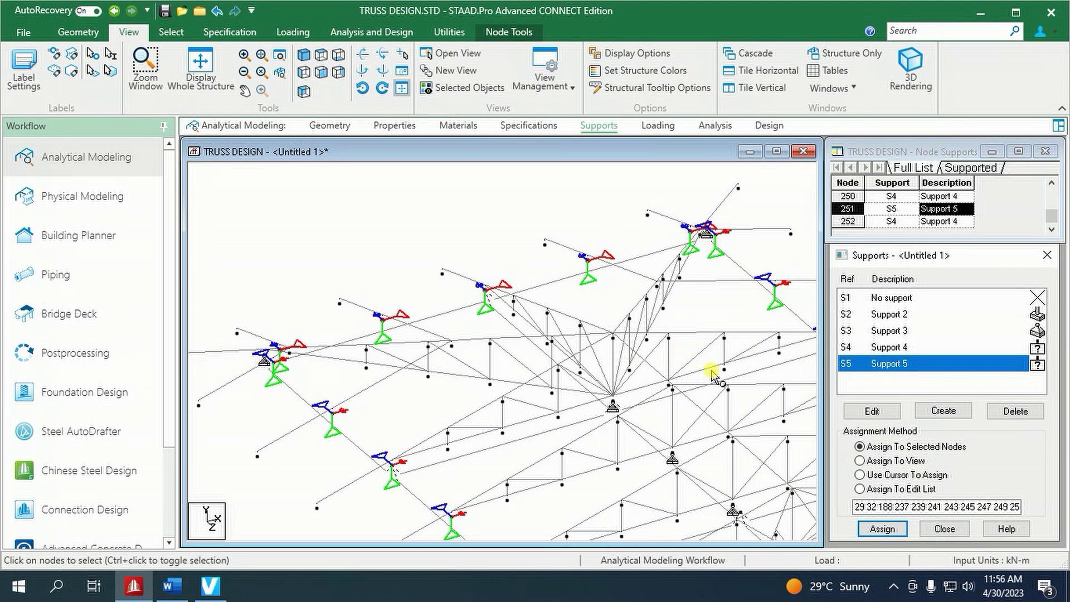
scroll(566, 313, down, 3)
middle_drag(677, 456, 552, 365)
scroll(552, 365, down, 1)
key(ctrl+z)
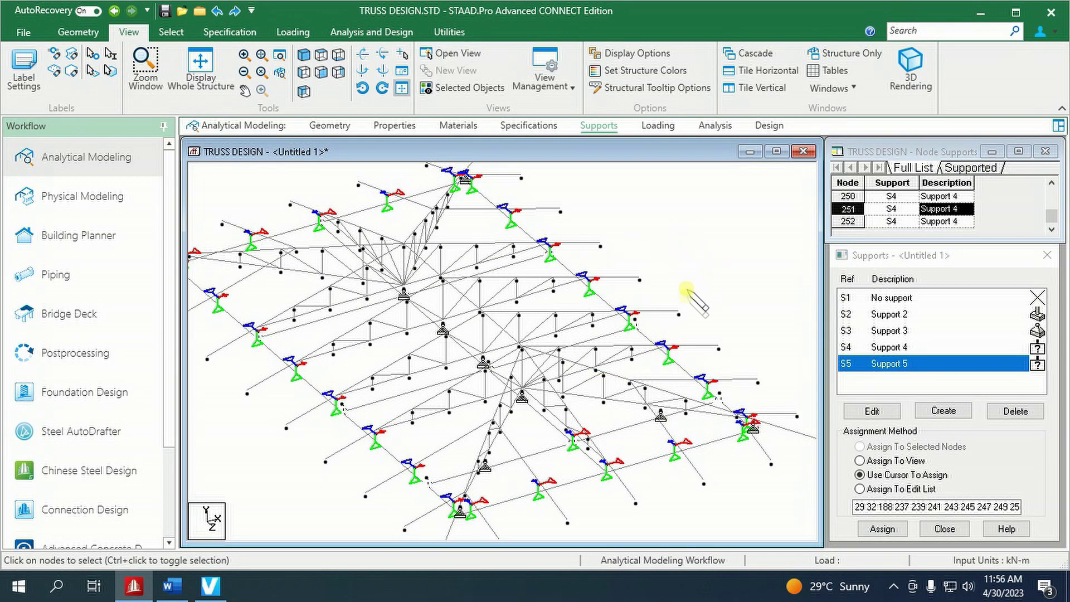
Display the whole structure and save the modified model
click(190, 70)
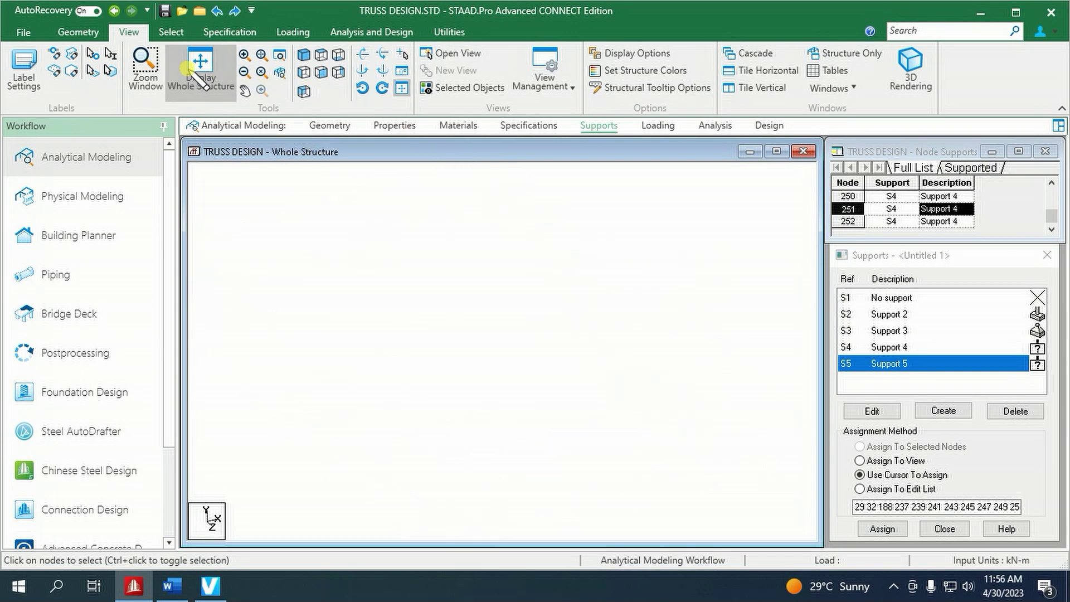
click(23, 32)
click(27, 153)
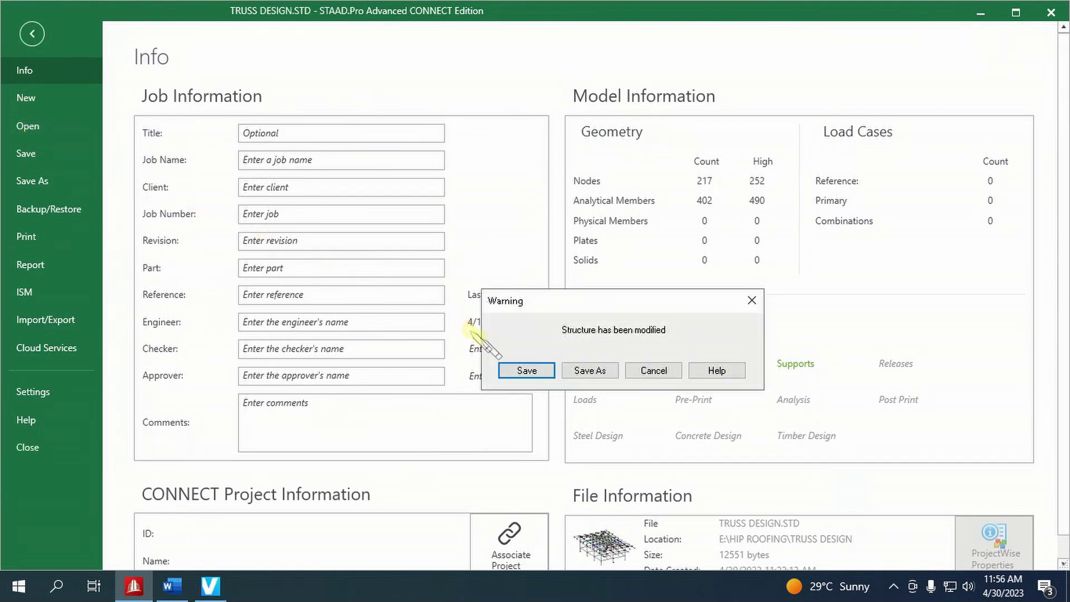
click(516, 370)
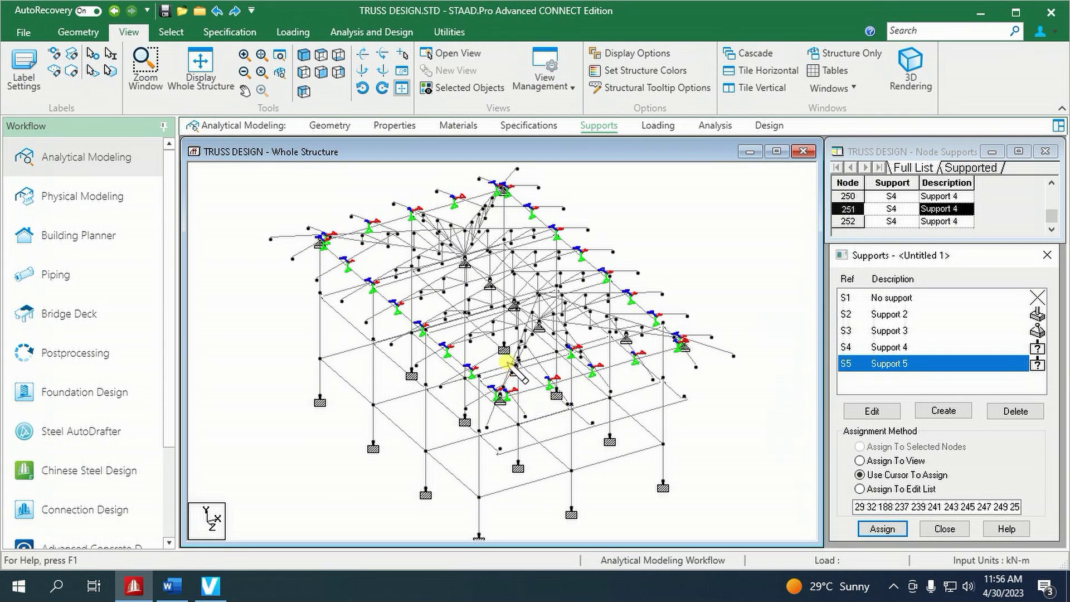
Isolate all members that do not use the L30304 section in a new view, seen from the front
scroll(502, 359, down, 1)
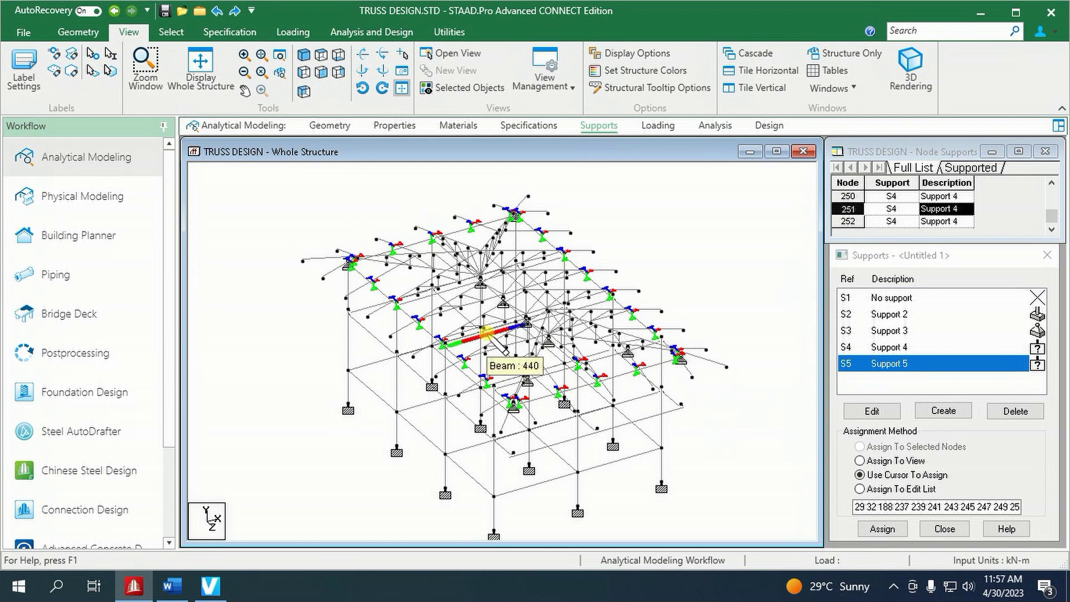
scroll(737, 418, up, 1)
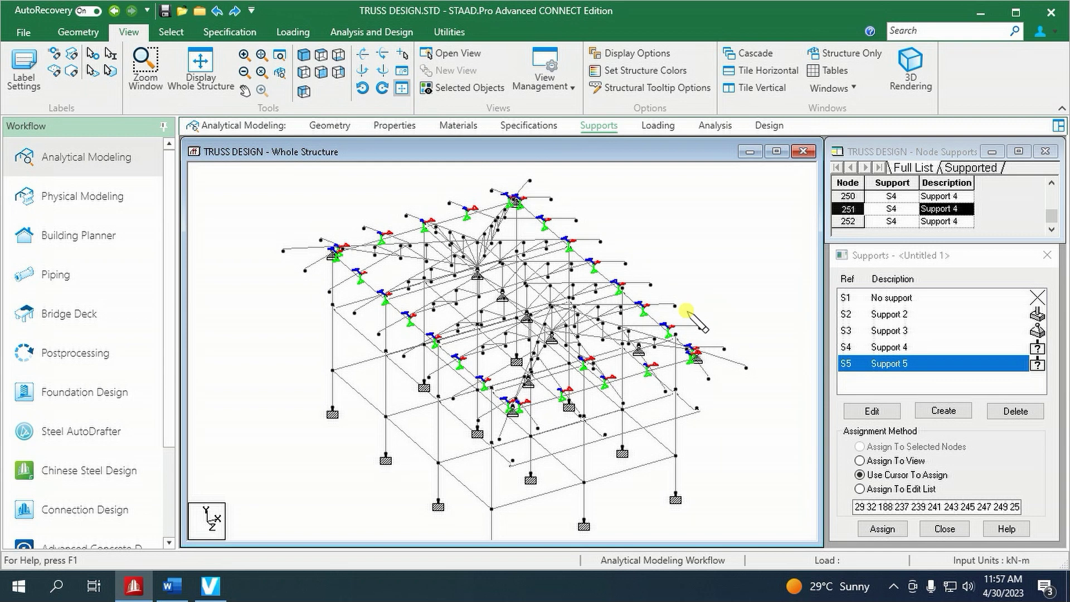
click(321, 72)
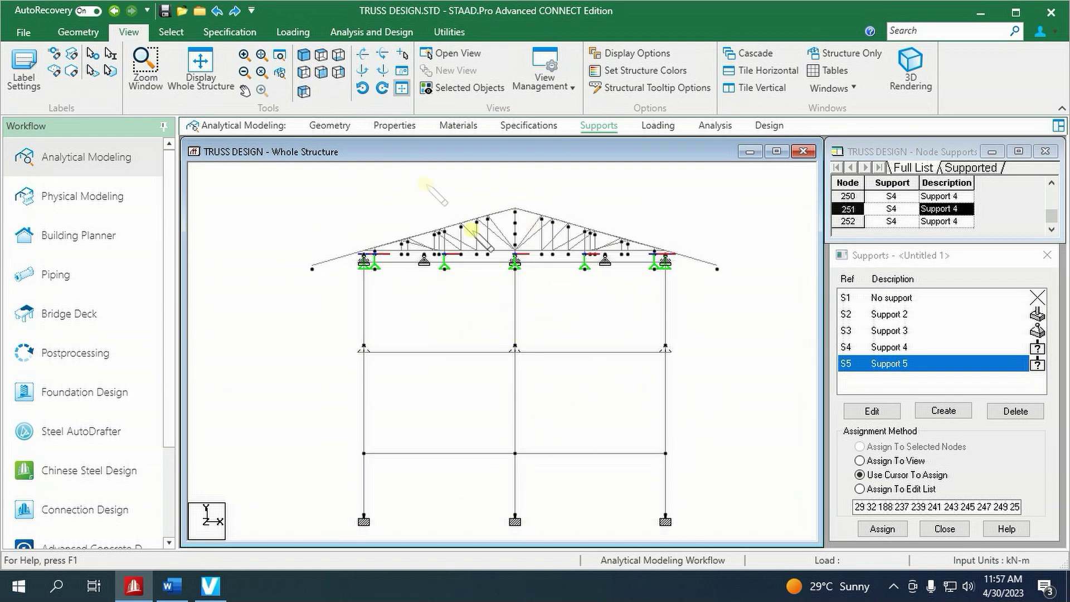
click(422, 130)
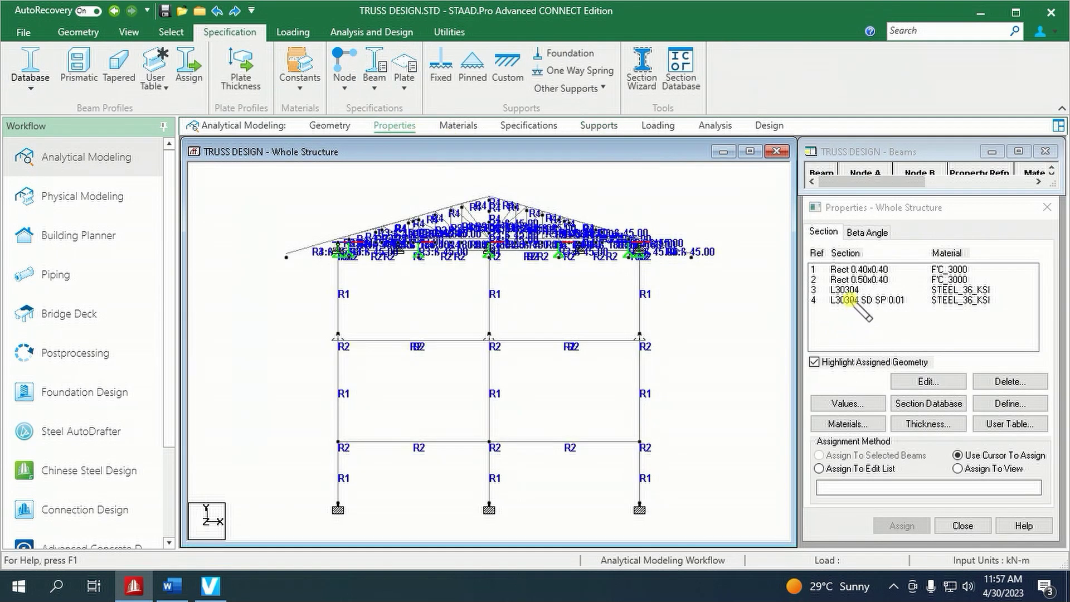
click(844, 290)
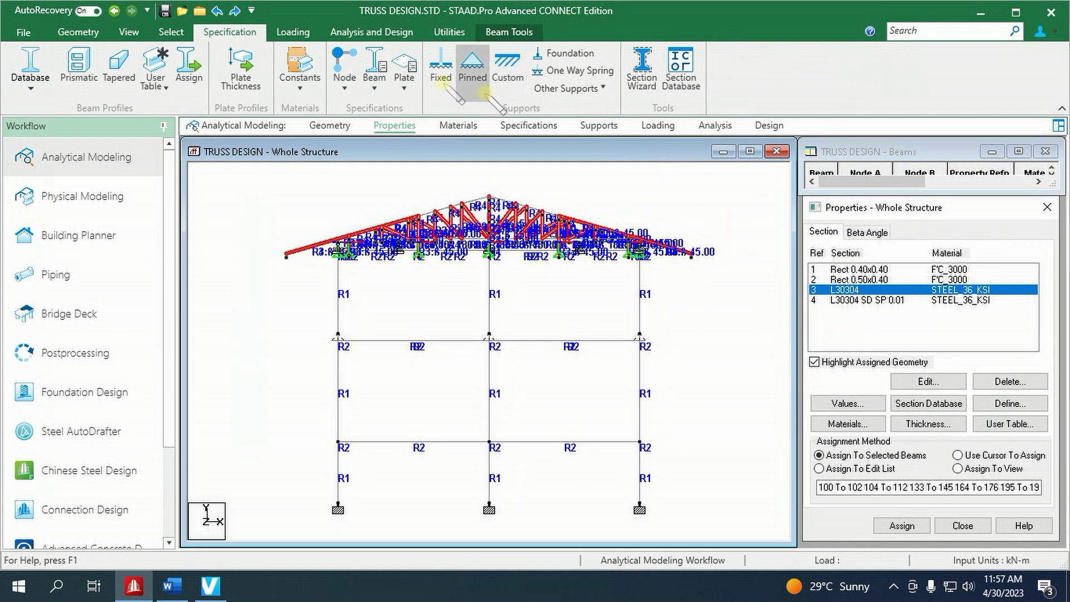
click(171, 32)
click(563, 70)
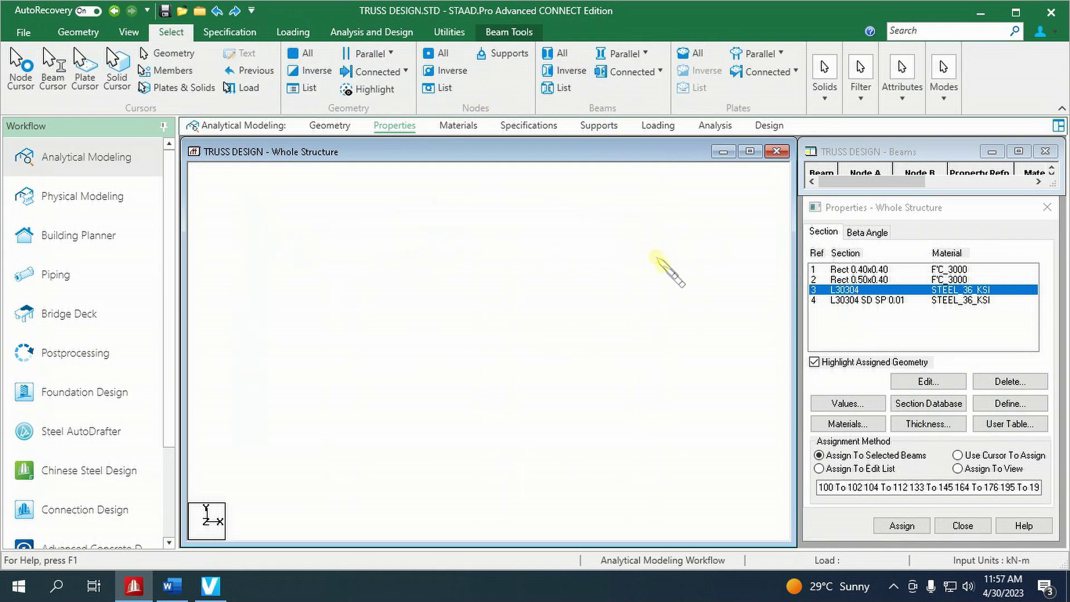
right_click(699, 310)
click(725, 352)
click(720, 333)
Isolate the members that do not use the L30304 SD SP 0.01 section in the active view
click(853, 300)
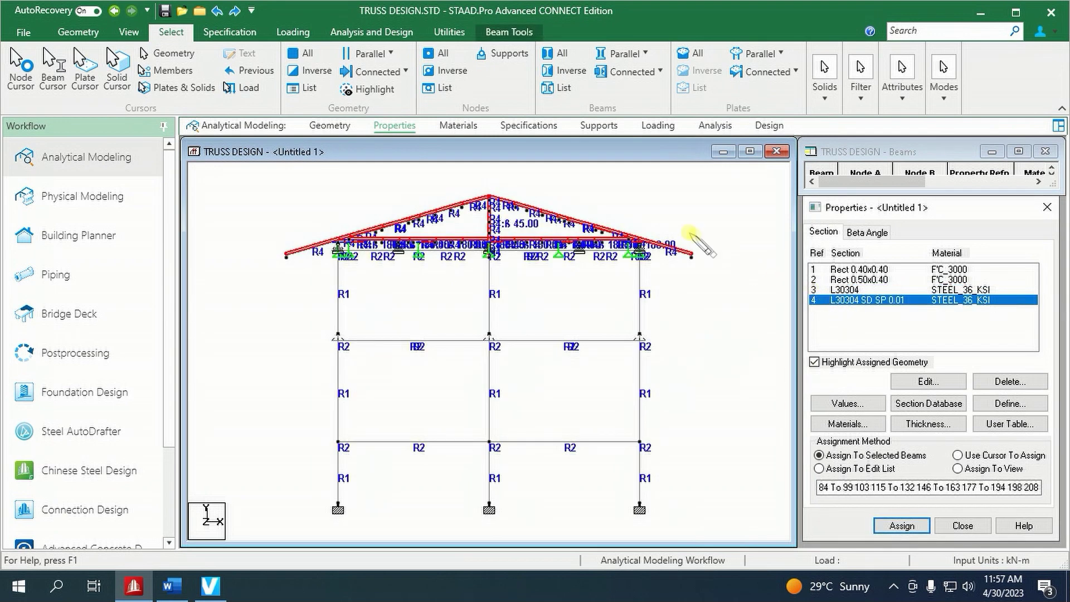
click(563, 71)
right_click(685, 321)
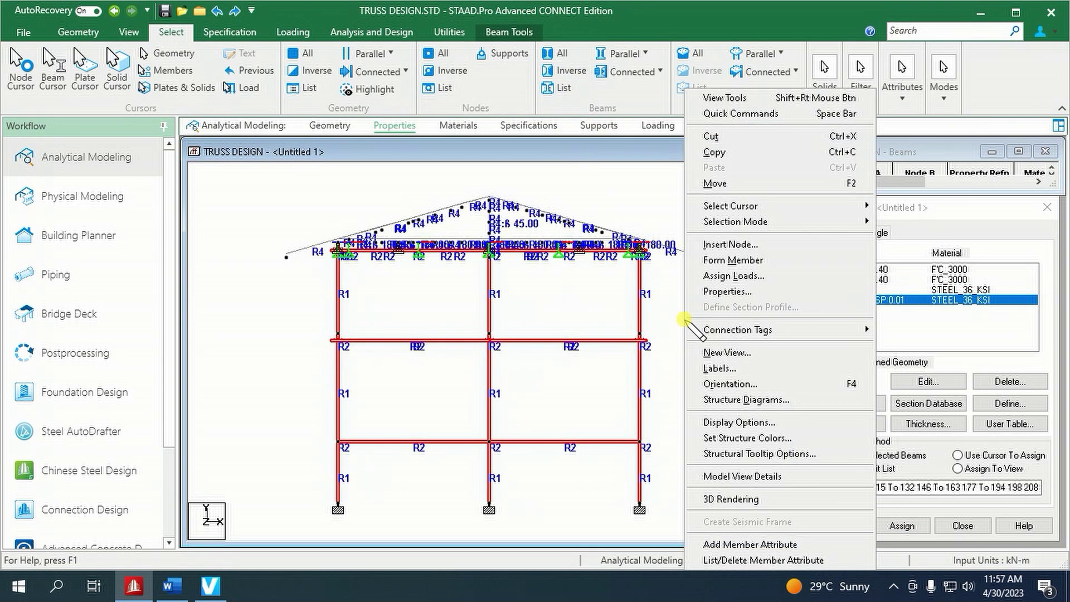
click(725, 352)
click(724, 331)
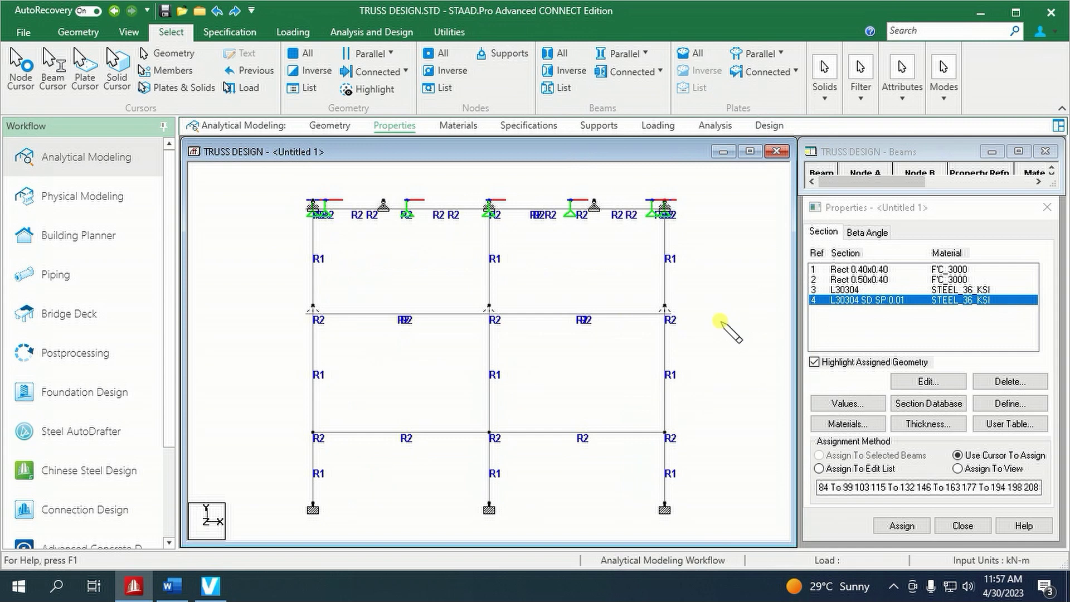
Isolate the uppermost level of concrete beams in the active view, seen from the top
drag(275, 200, 722, 233)
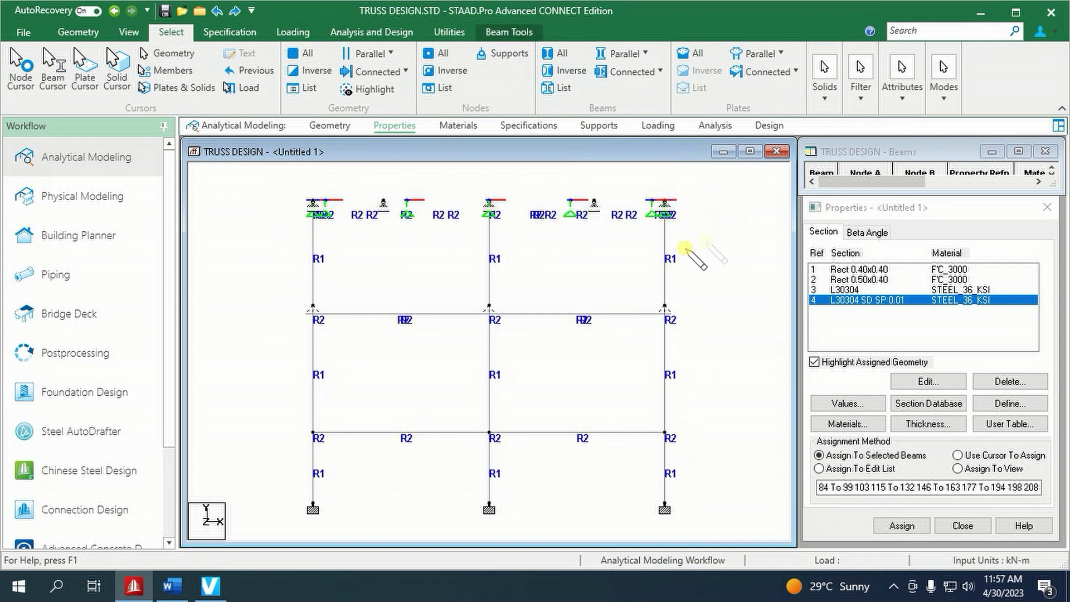
right_click(588, 259)
click(628, 332)
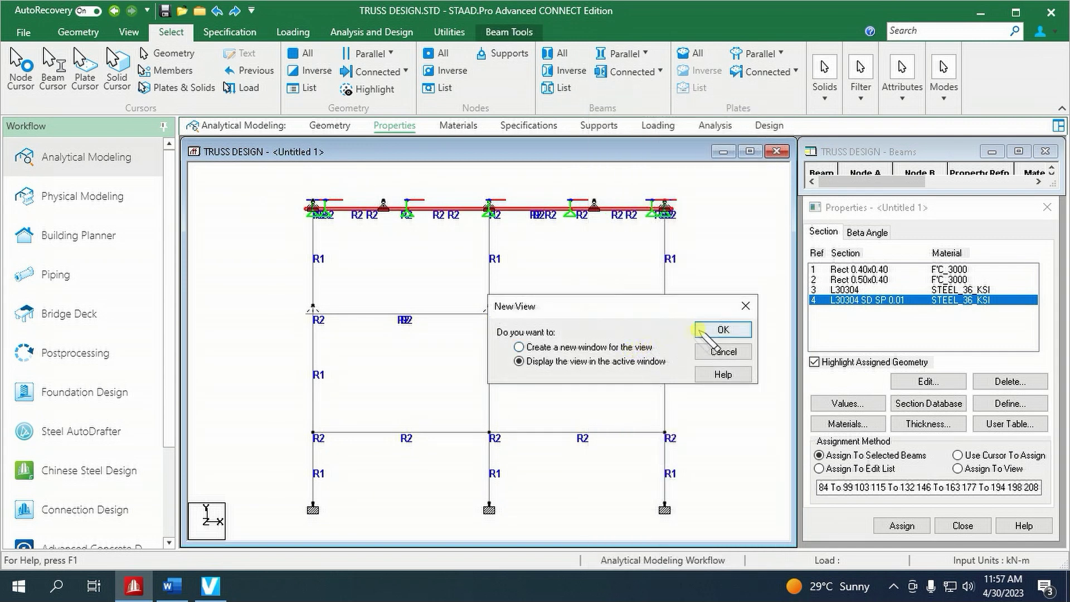
click(700, 330)
click(128, 32)
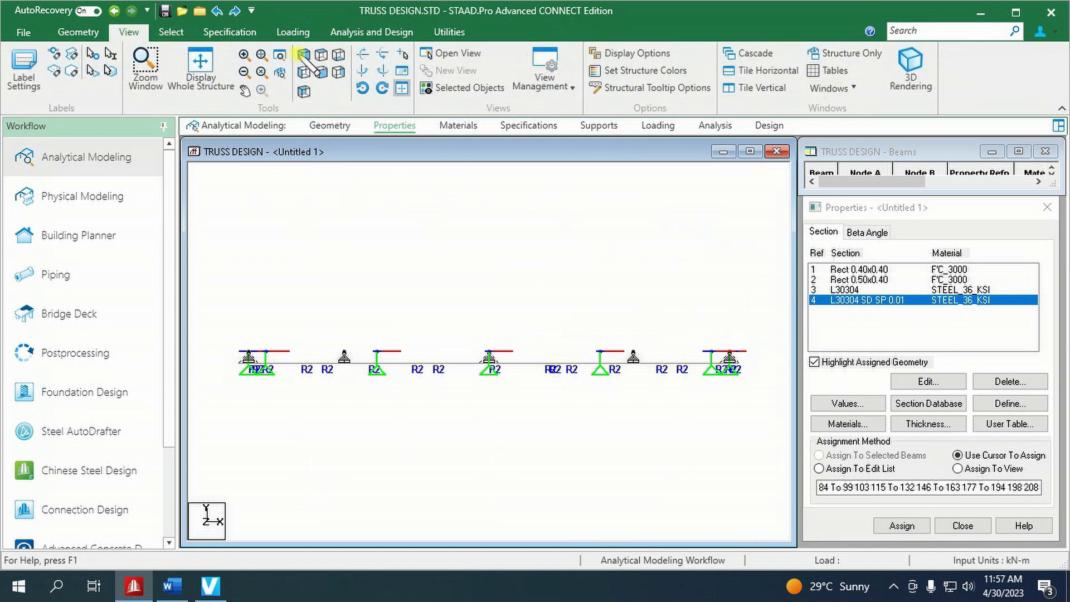
click(322, 71)
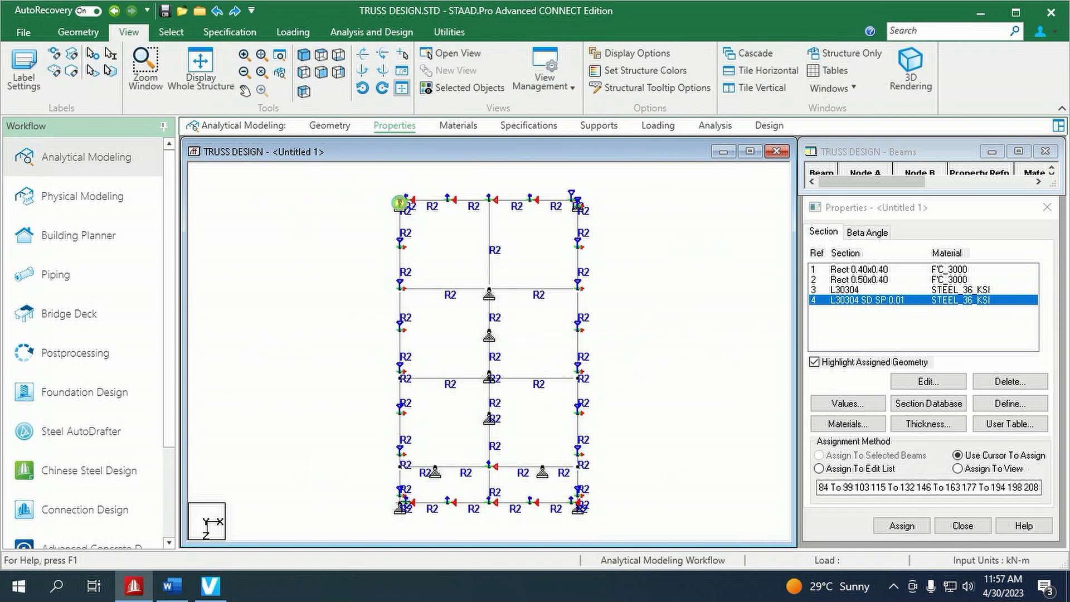
Begin renumbering all nodes of the isolated roof-level beams, with numbering starting from 10001
right_click(426, 219)
mouse_move(519, 260)
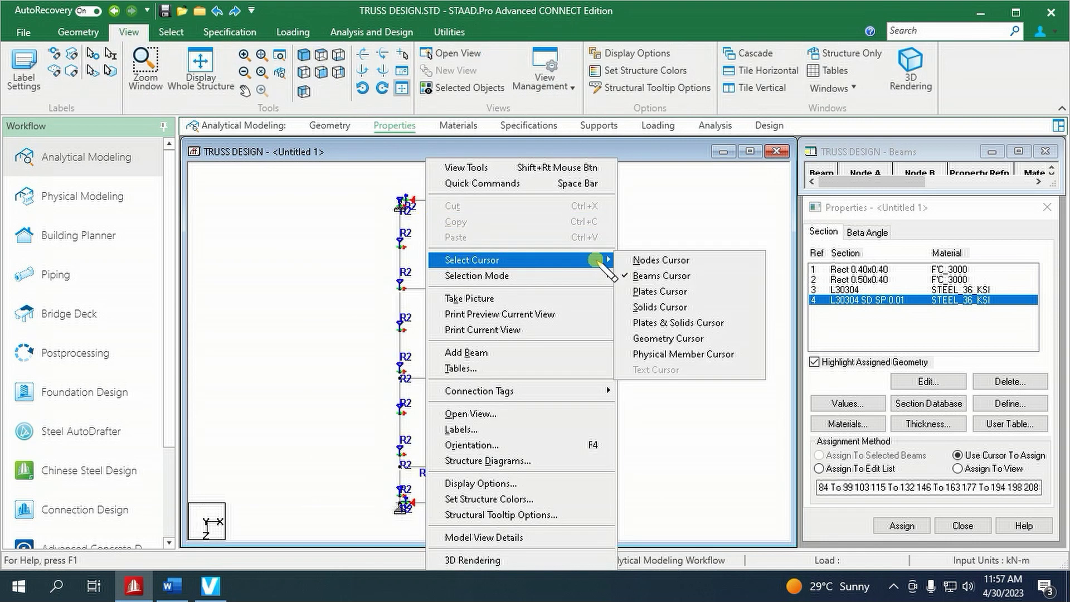
click(632, 260)
key(ctrl+a)
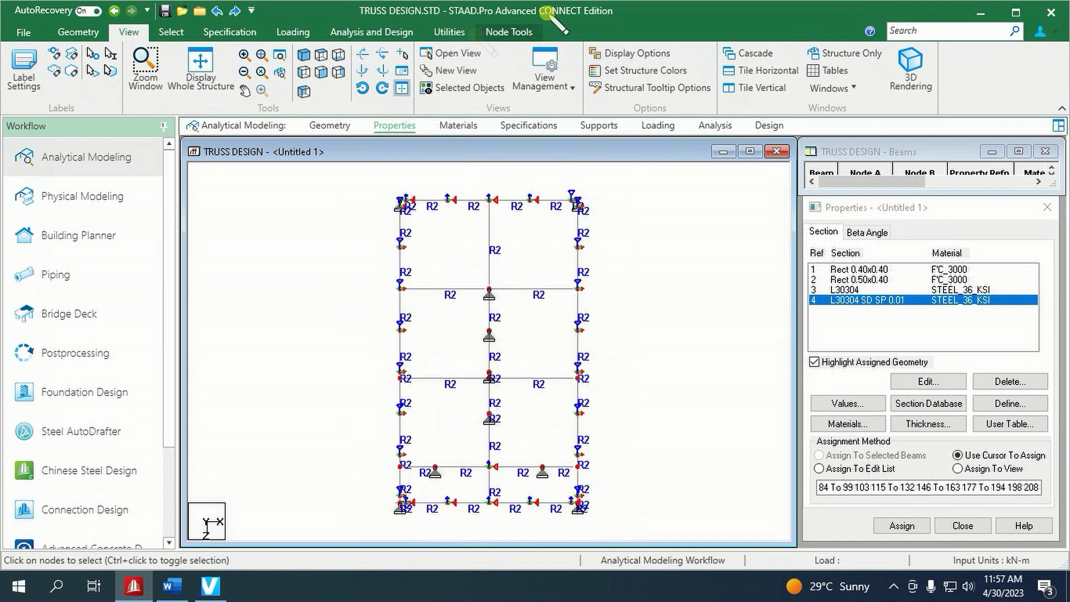
click(504, 33)
click(146, 70)
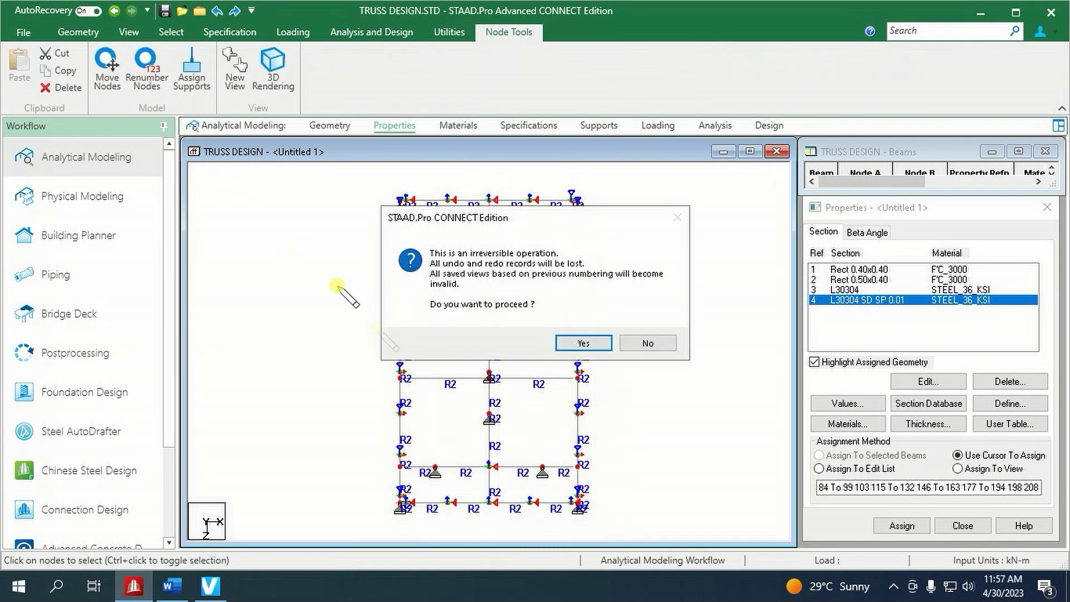
click(559, 346)
double_click(486, 196)
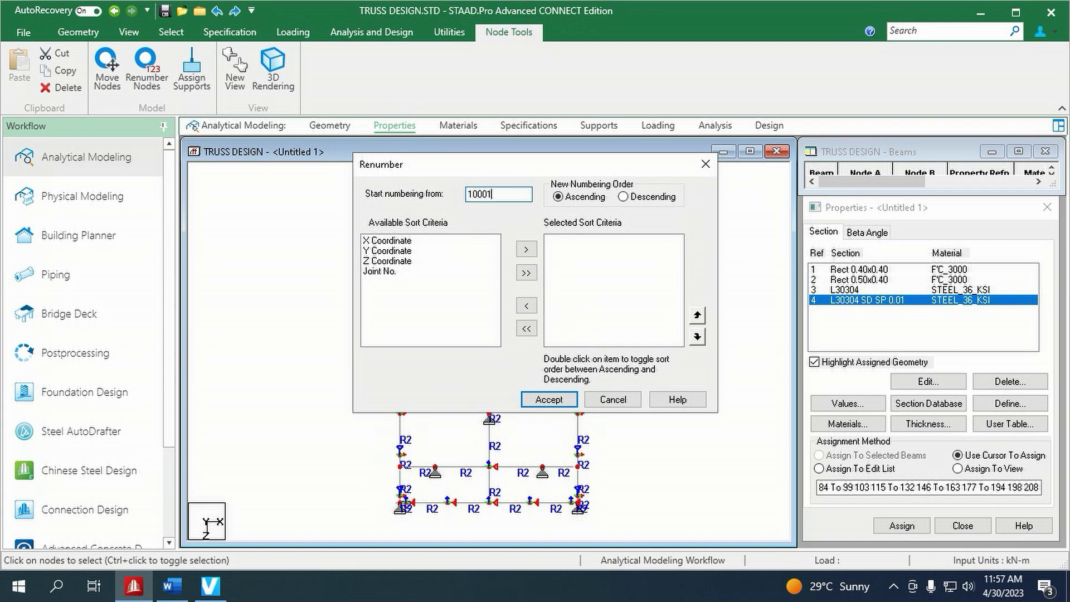
Sort the node renumbering by ascending Z coordinate followed by ascending X coordinate, and apply it
click(393, 260)
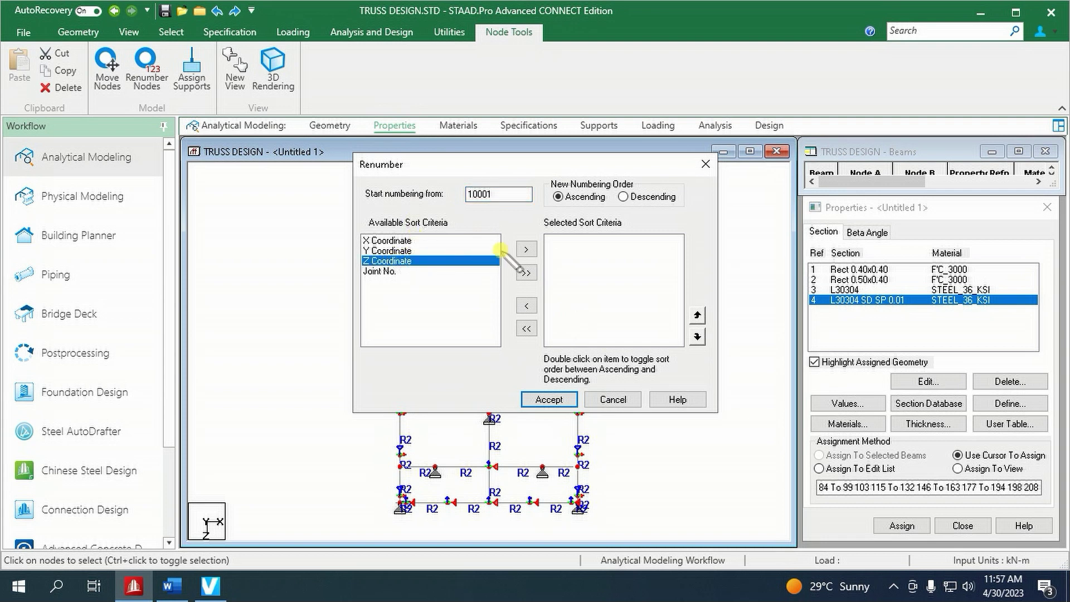
click(526, 250)
click(385, 241)
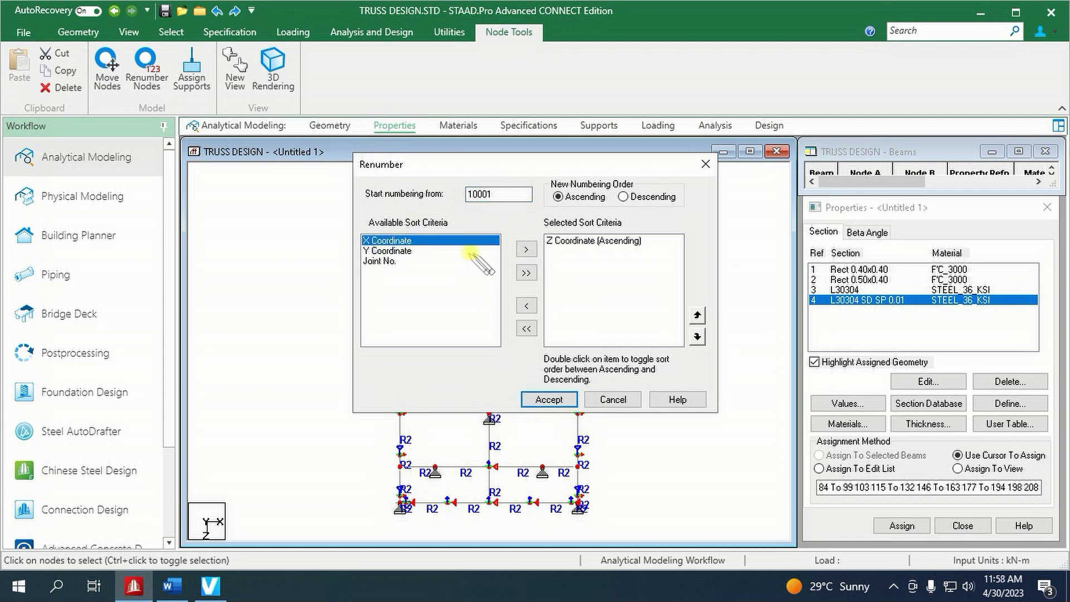
click(526, 249)
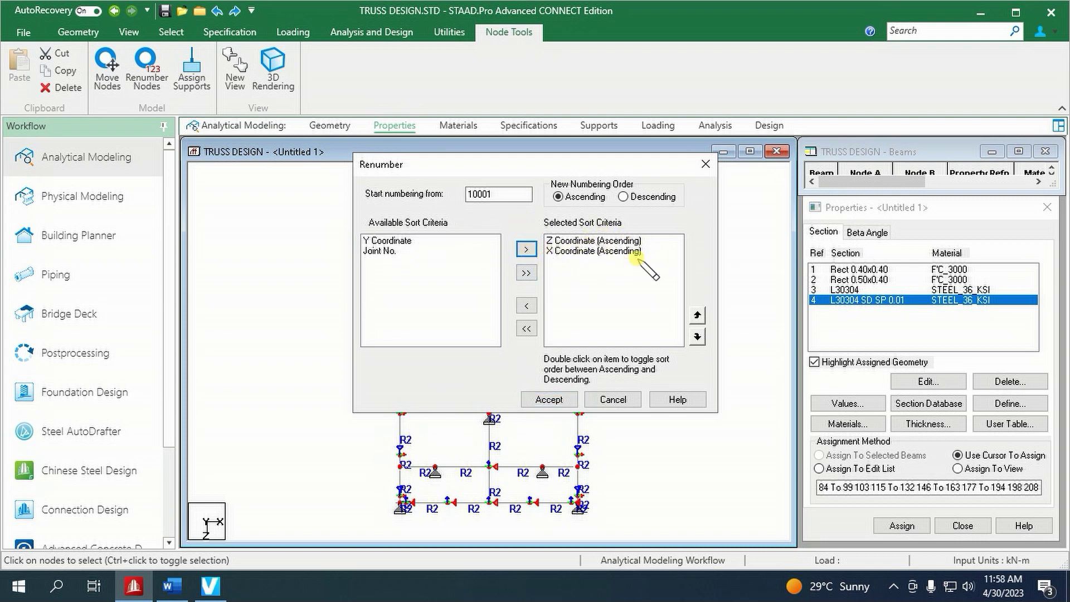
click(554, 399)
click(582, 326)
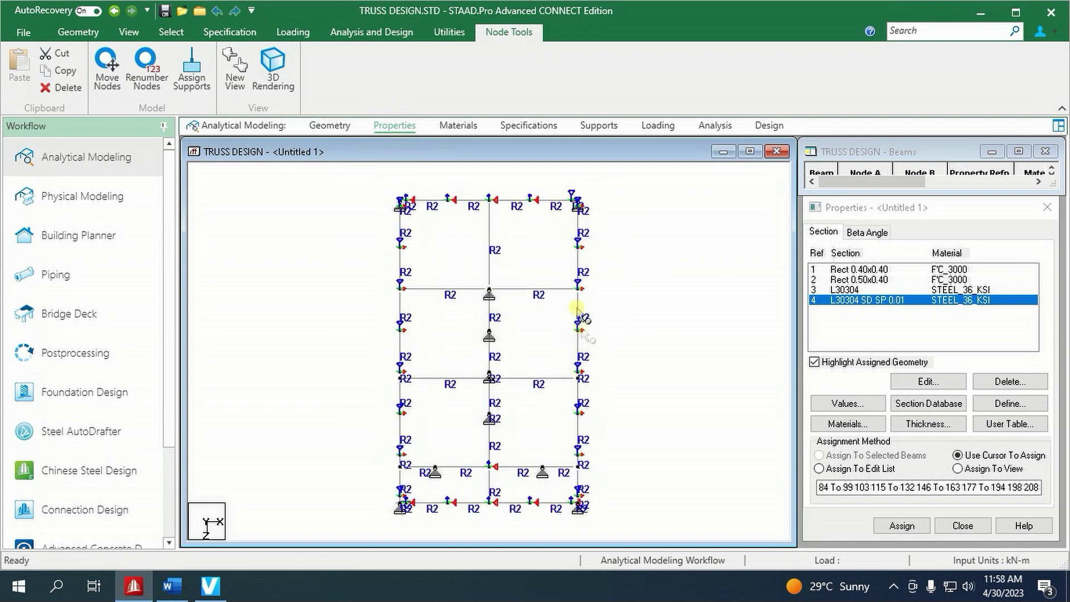
Display the node numbers of the roof-level beams to check the renumbering, and hide them again
click(540, 256)
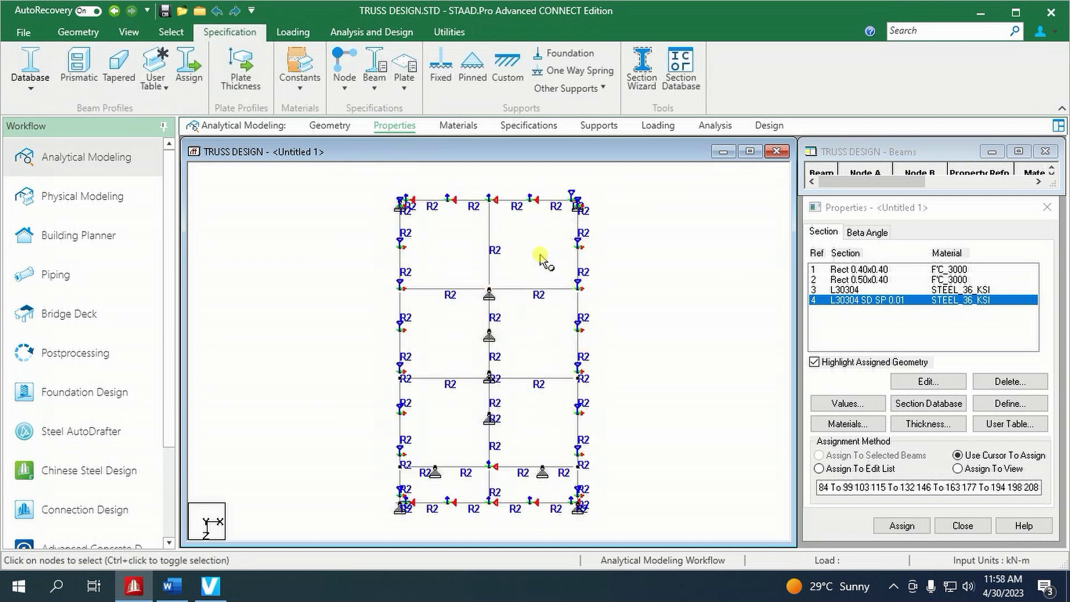
key(shift+n)
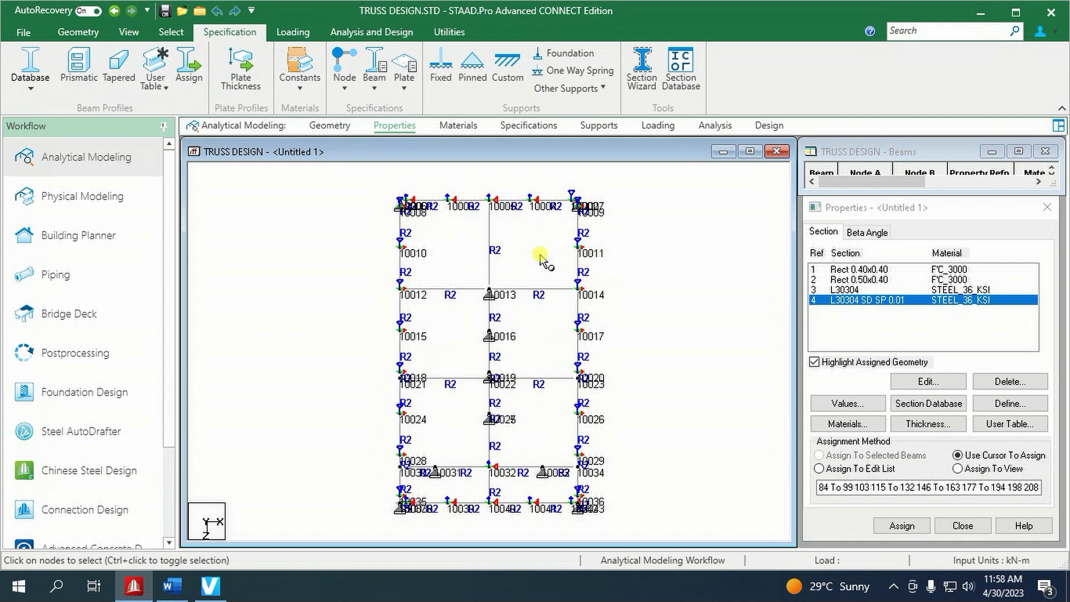
key(shift+n)
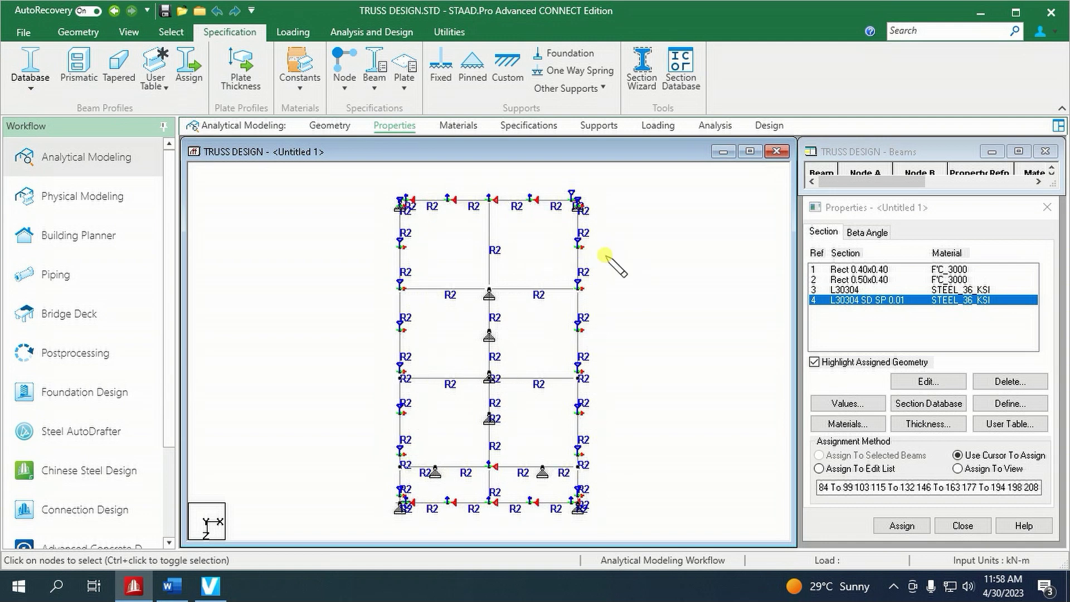
Display the whole structure and save the modified model with its renumbered nodes
click(129, 32)
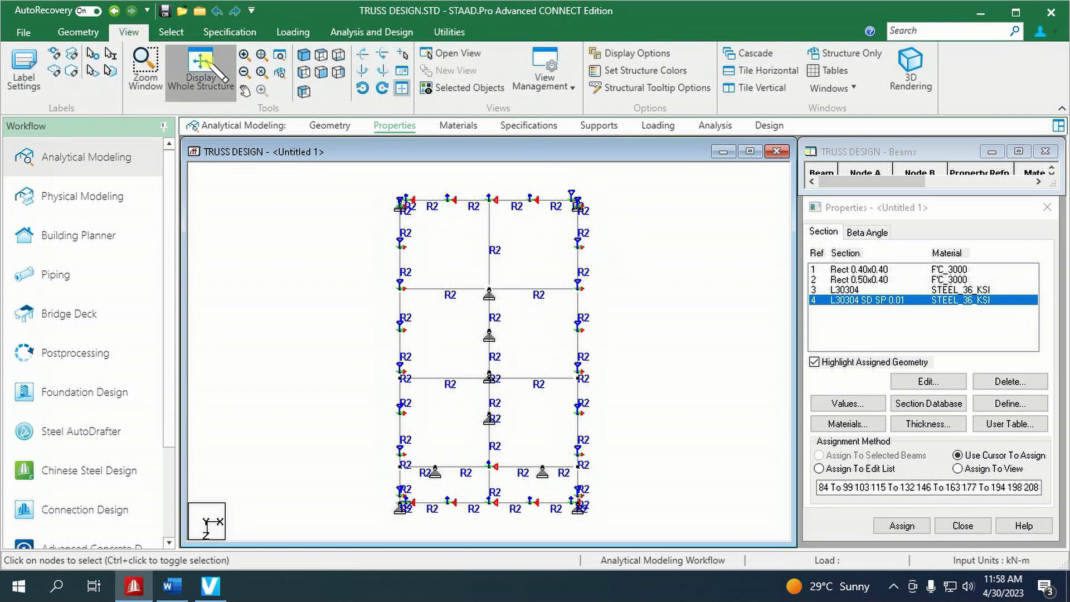
click(212, 67)
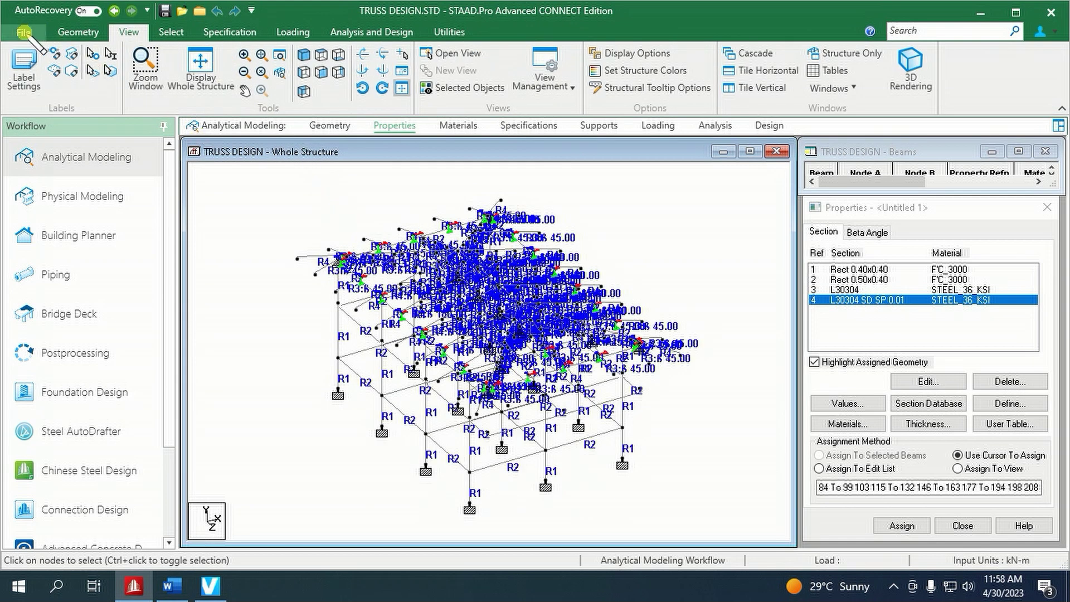
click(23, 32)
click(27, 153)
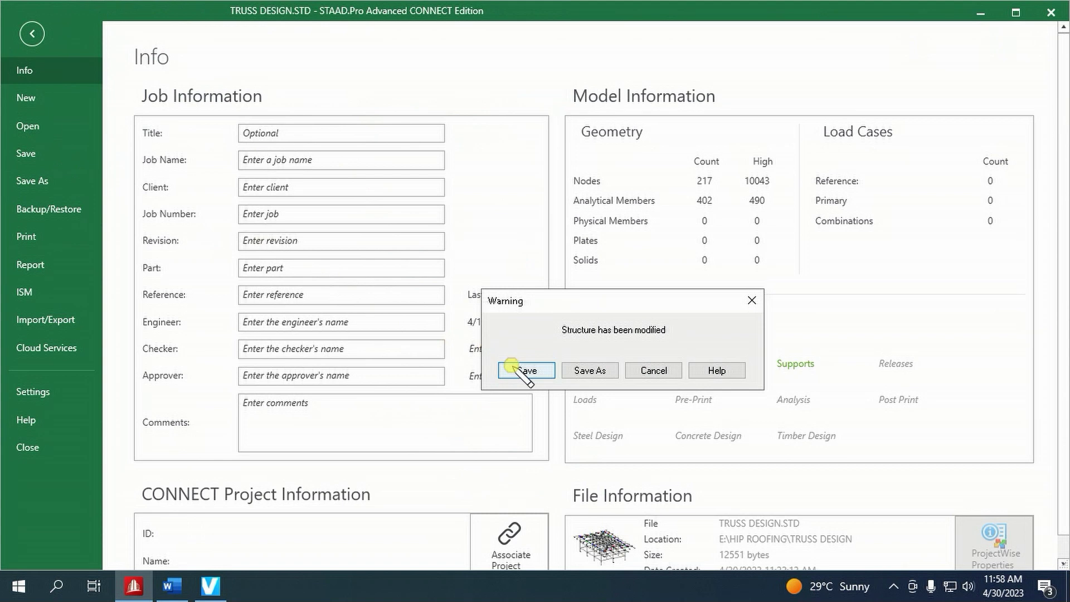
click(526, 370)
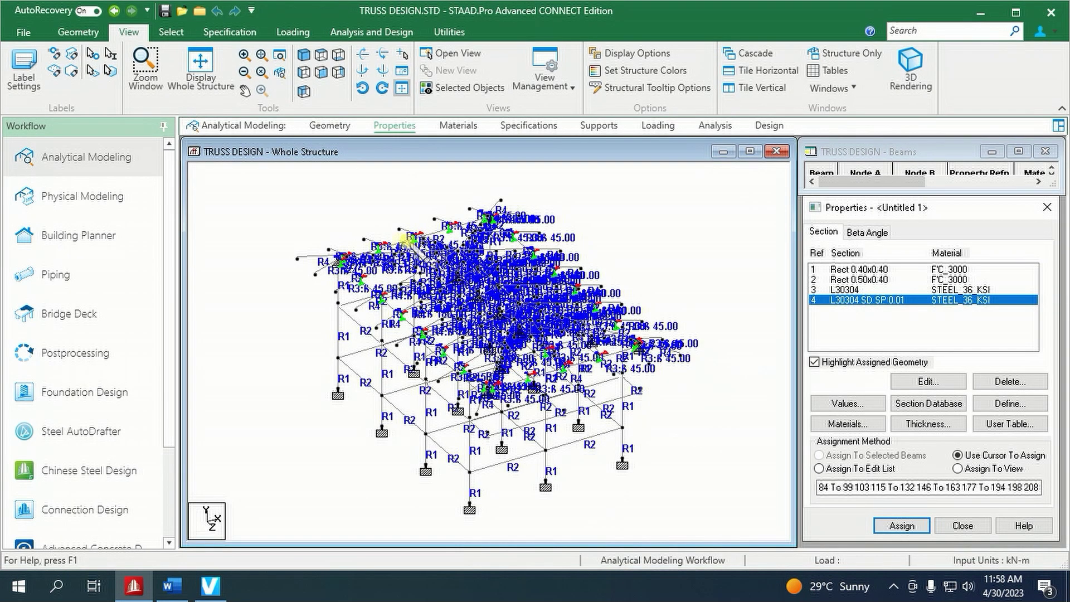
Save a copy of TRUSS DESIGN.STD in the HIP ROOFING subfolder "DESIGN OF 2 -STOREY RESIDENTIAL BUILDING WITH HIP ROOFING"
click(330, 126)
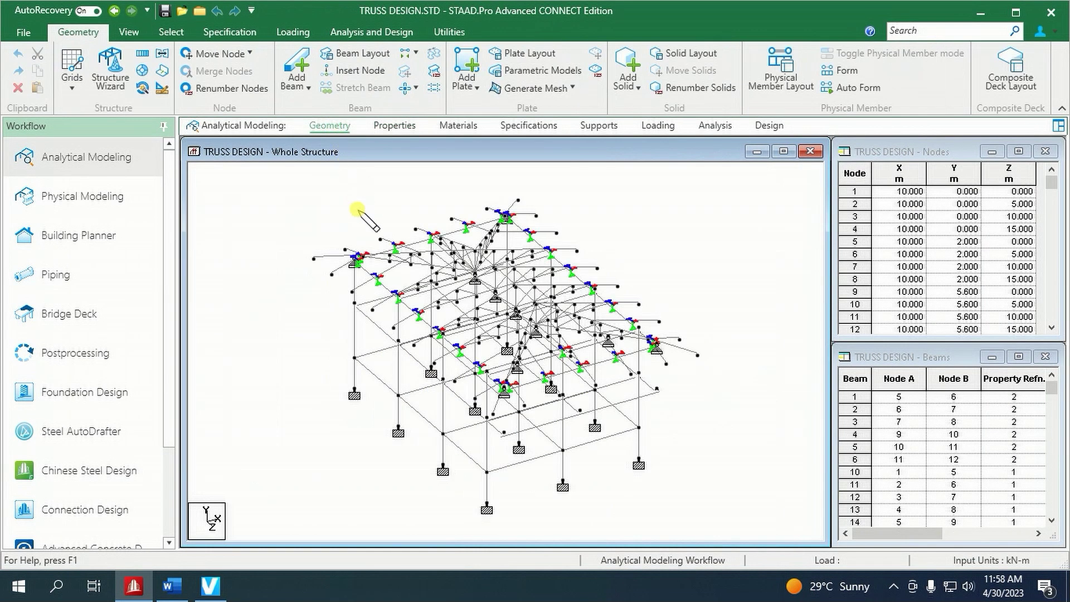
click(20, 28)
click(28, 184)
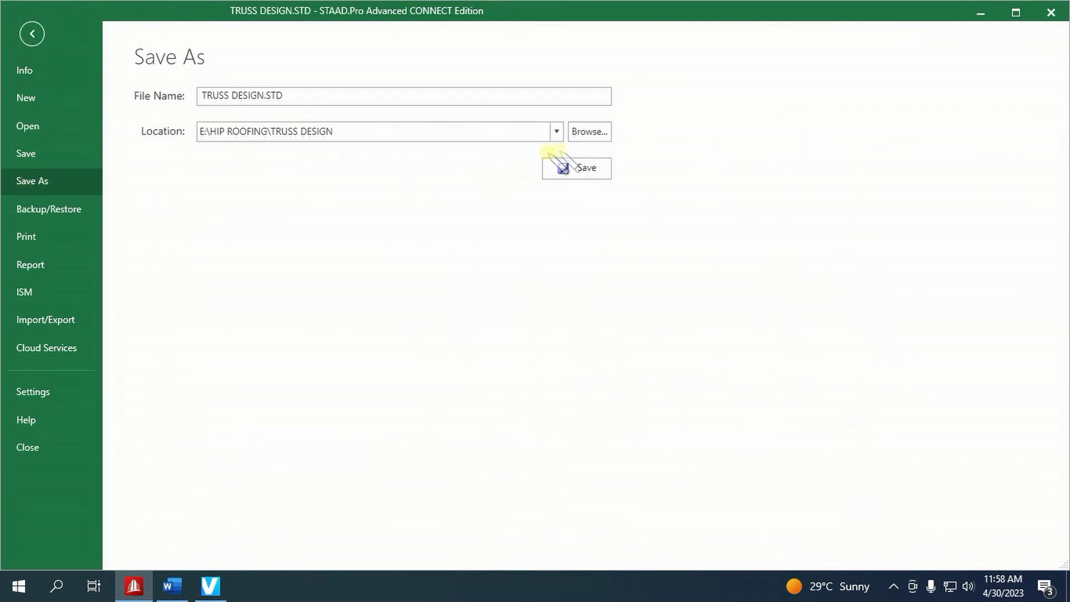
click(589, 132)
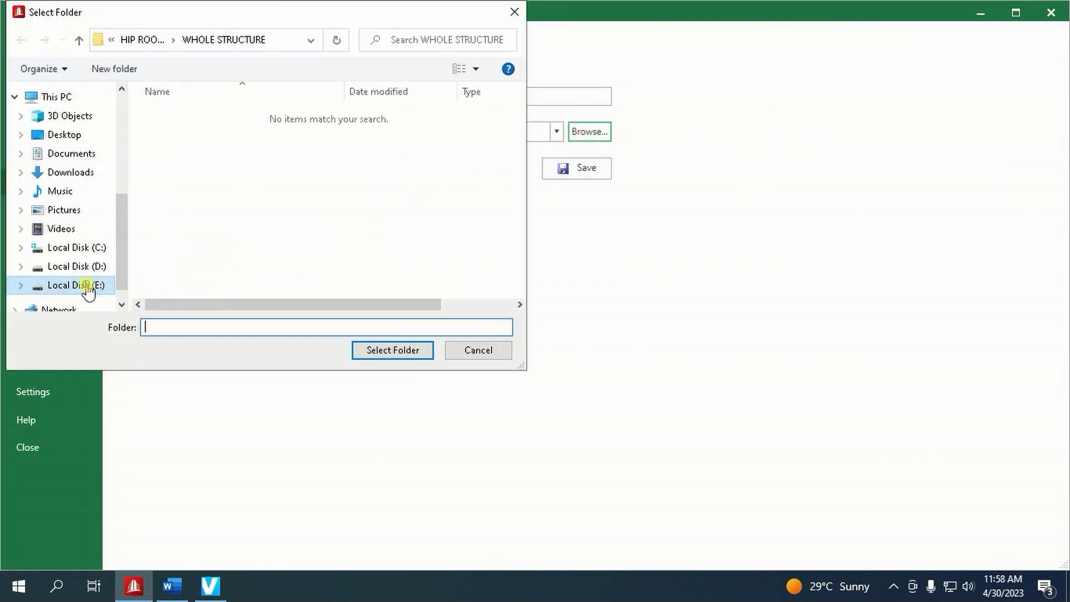
click(78, 286)
double_click(222, 163)
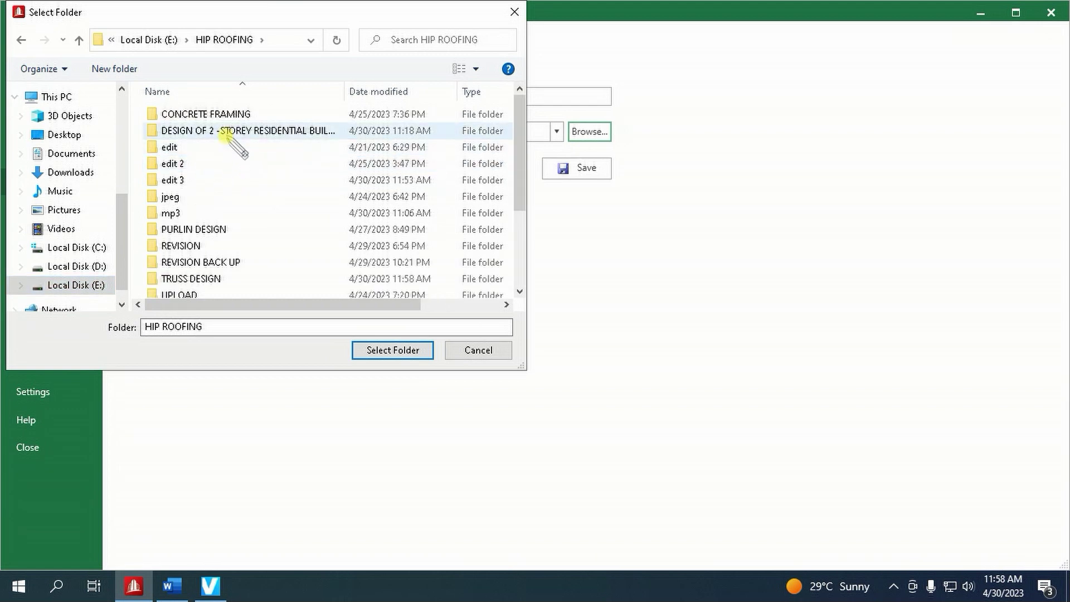
click(240, 131)
click(379, 351)
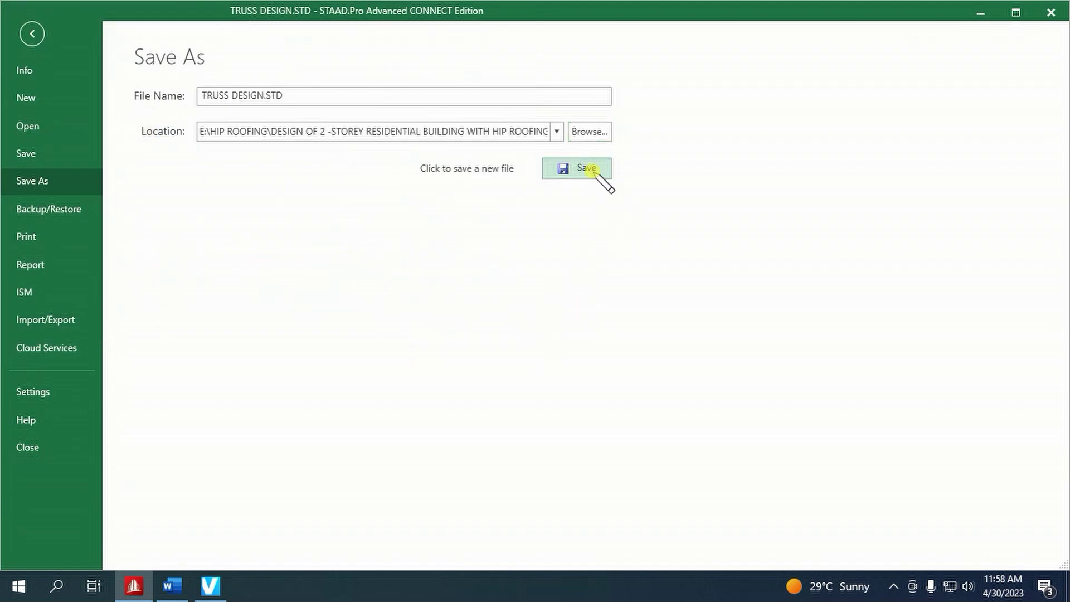
click(590, 168)
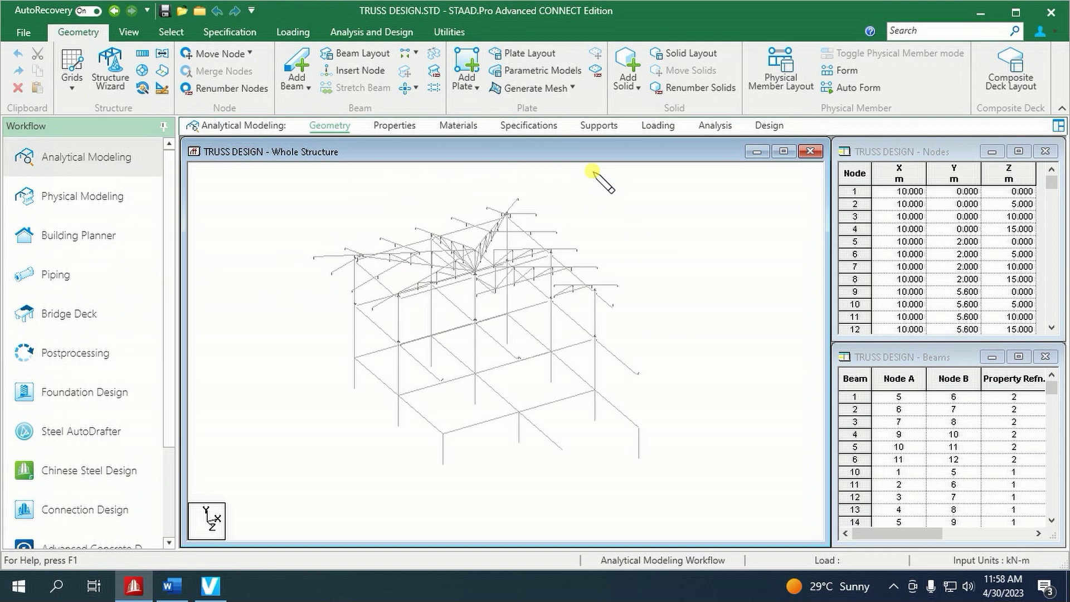
Browse the two-storey residential building folder for a STAAD.Pro model to open
click(24, 31)
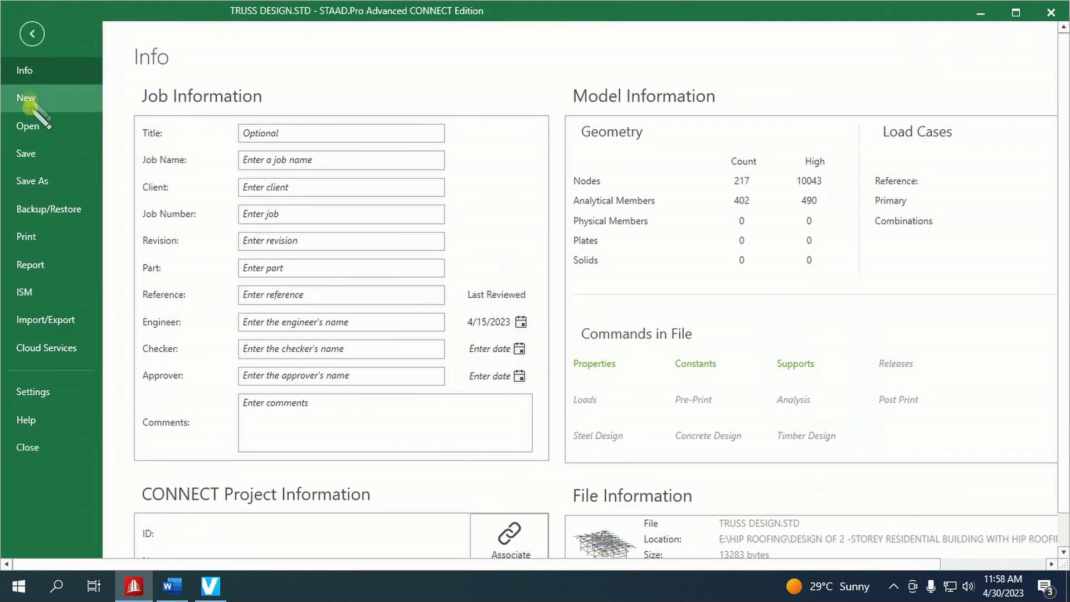
click(30, 126)
click(223, 330)
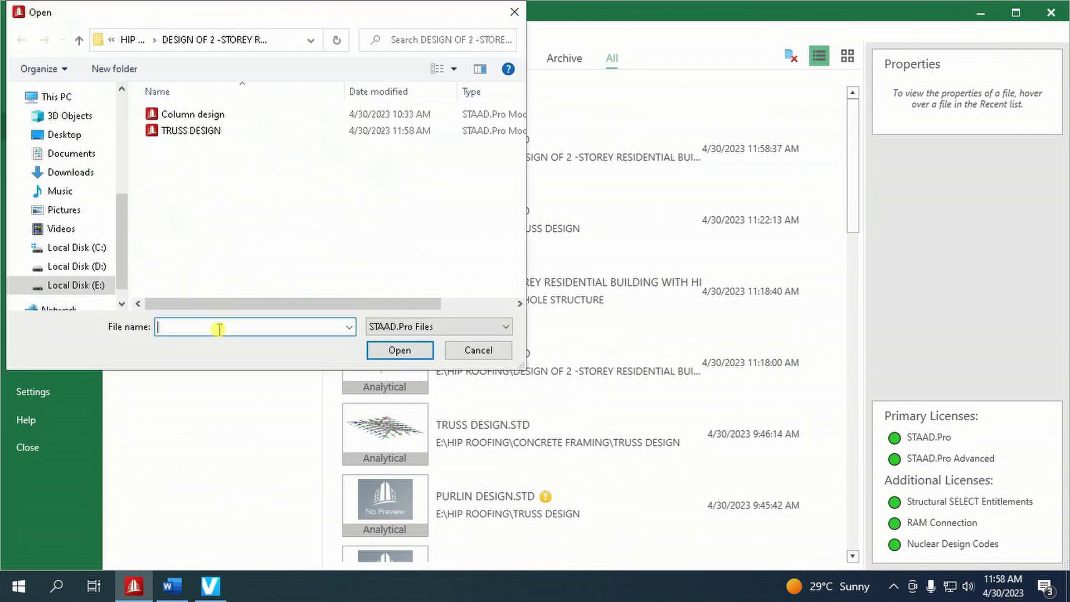
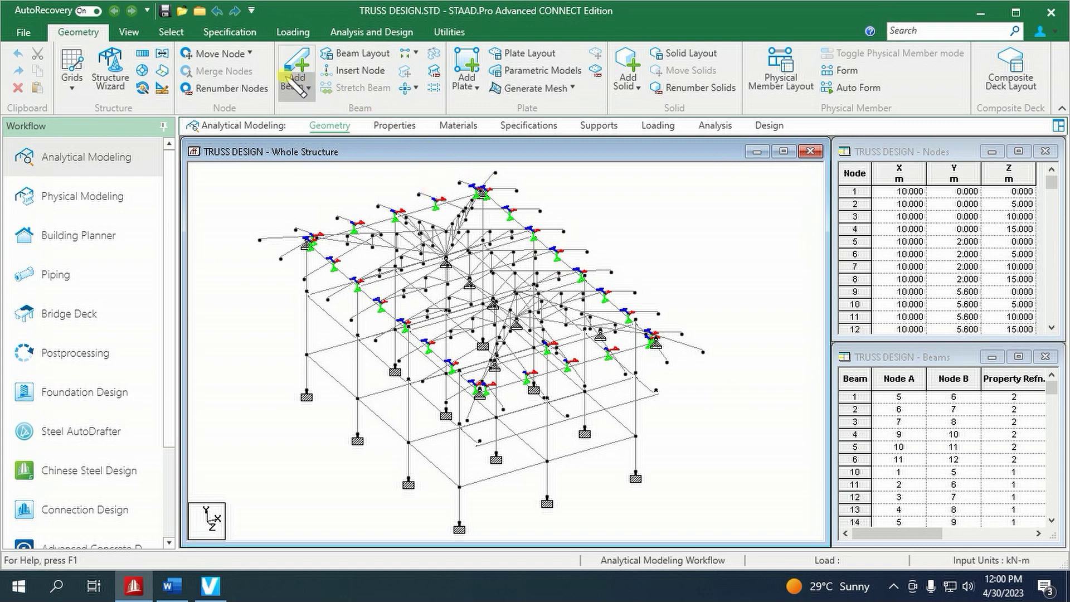
Show the structure in elevation and isolate the members not assigned section L30304 in the active view
click(129, 32)
click(321, 72)
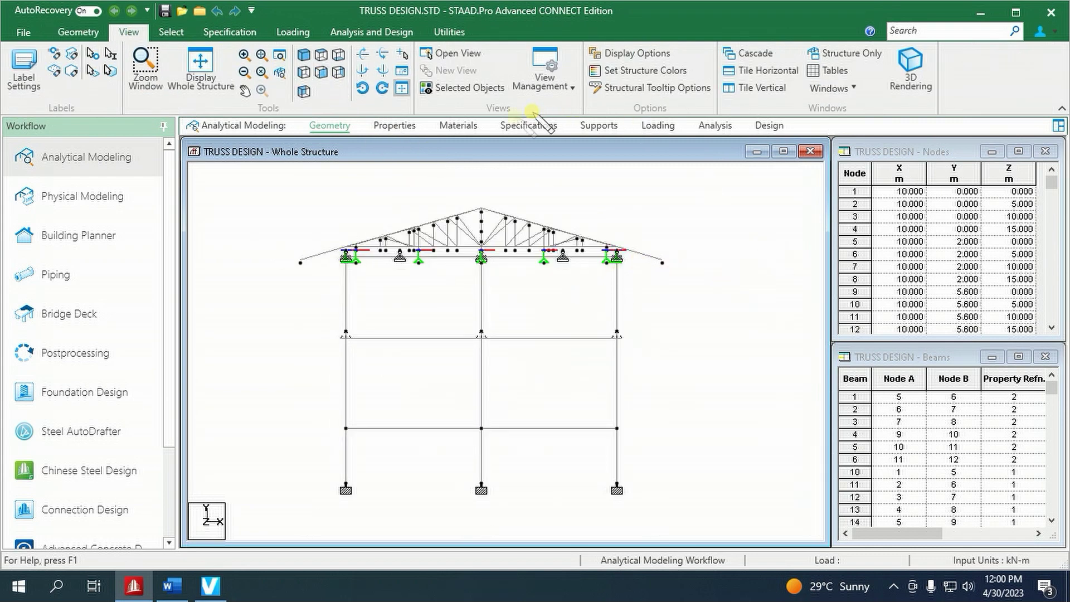
click(394, 126)
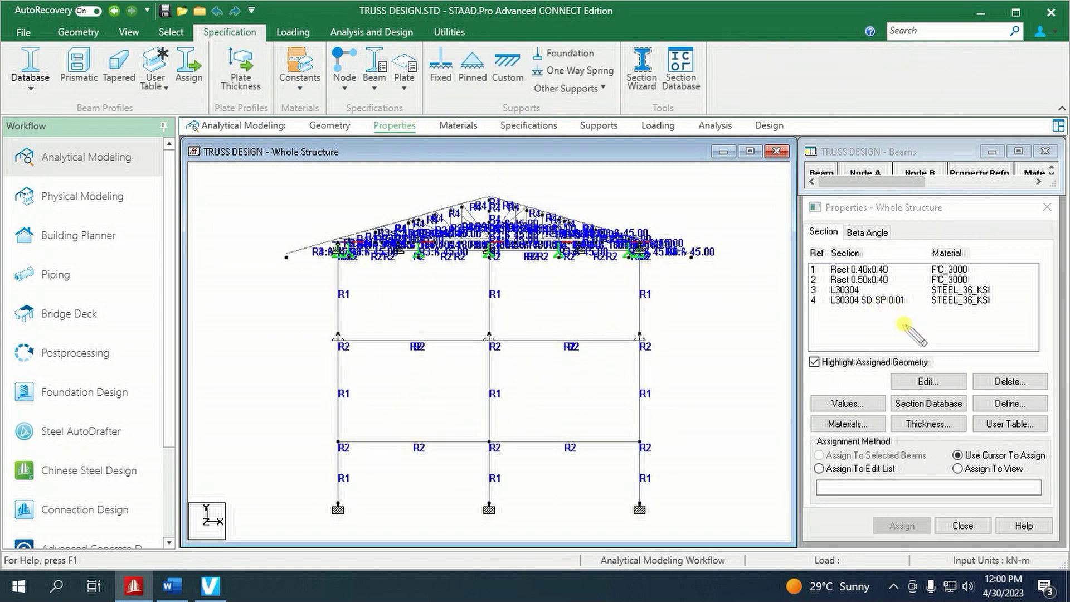
click(853, 289)
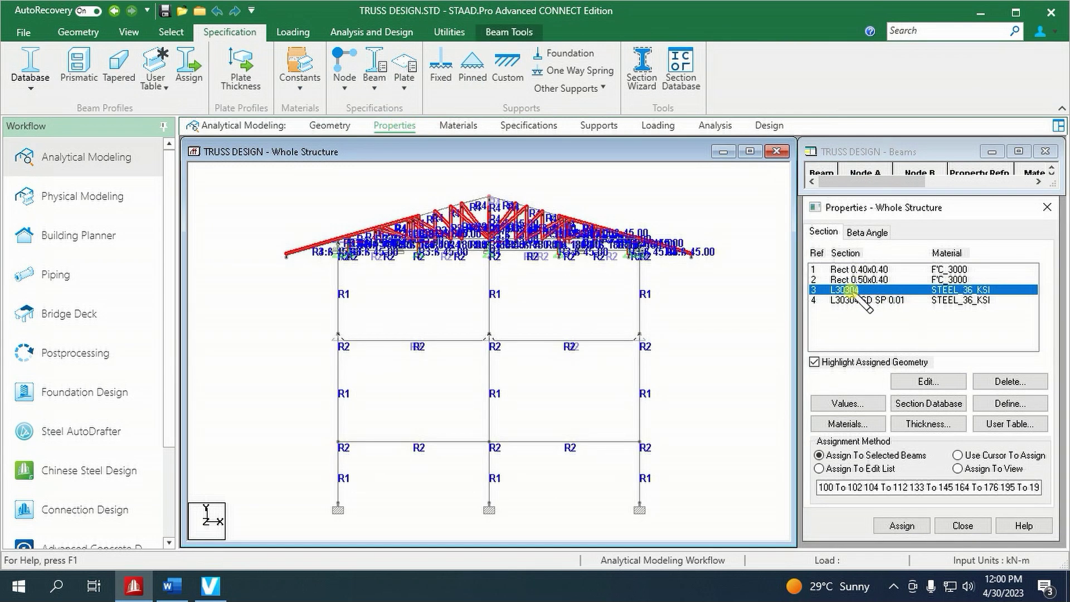
click(171, 32)
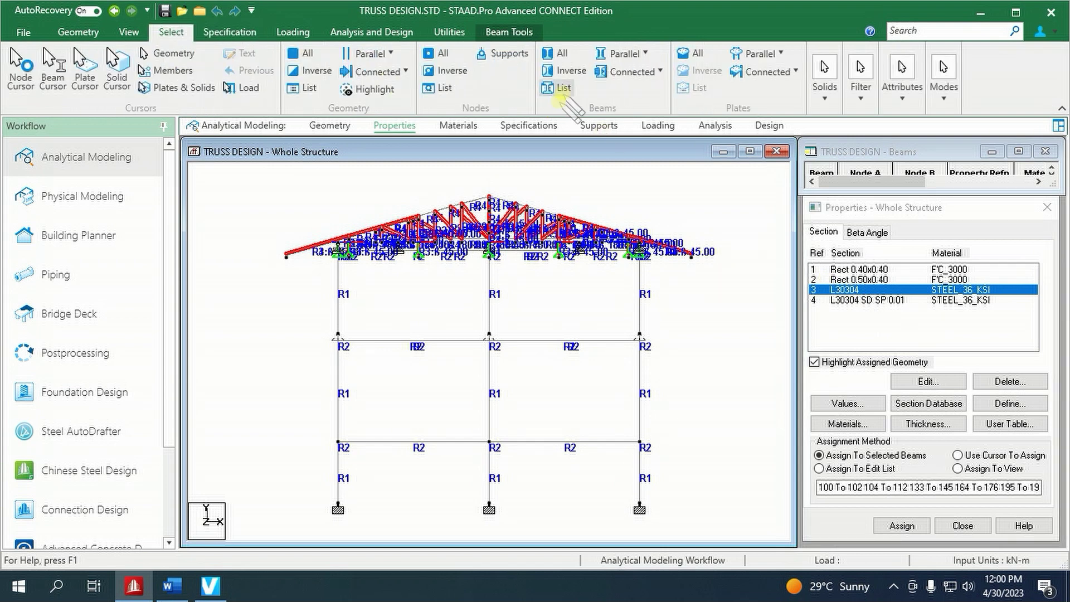
click(564, 71)
right_click(700, 306)
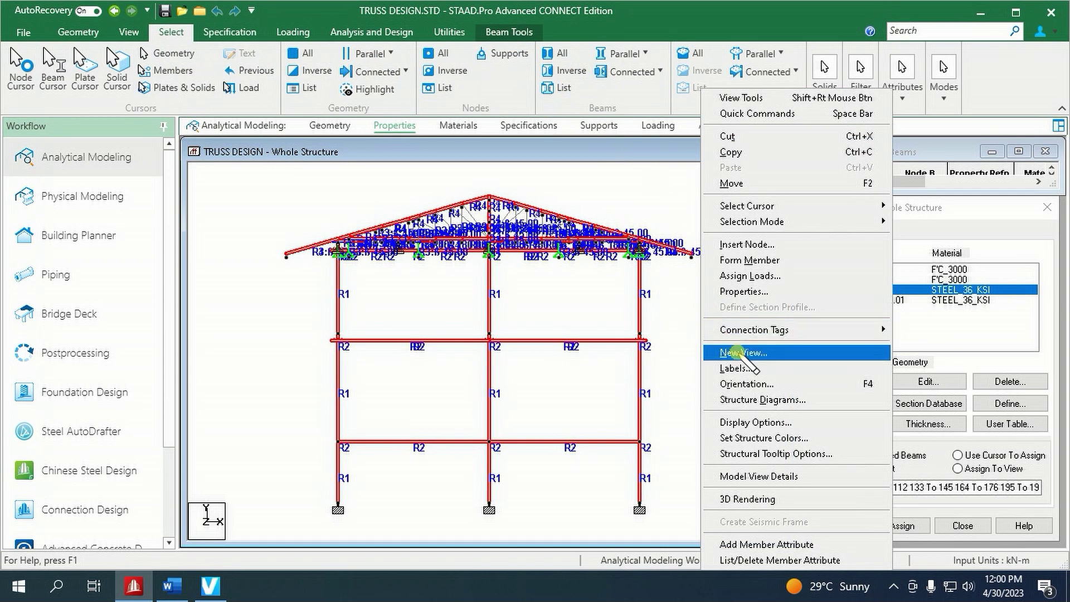
click(728, 351)
click(738, 330)
Exclude the members with section L30304 SD SP 0.01 as well, keeping only the concrete frame in the active view
click(858, 300)
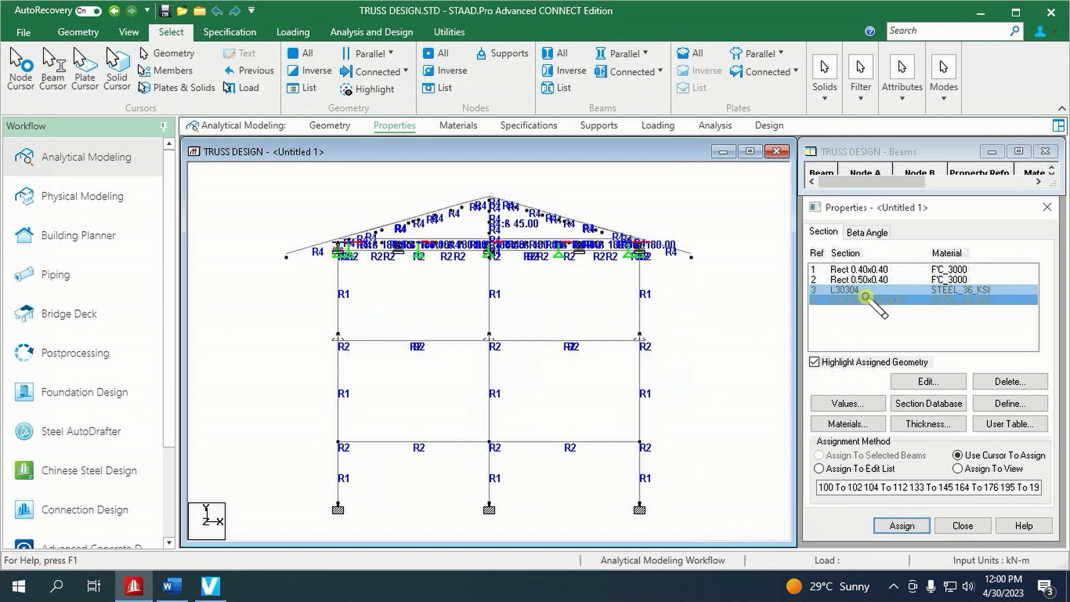
click(564, 71)
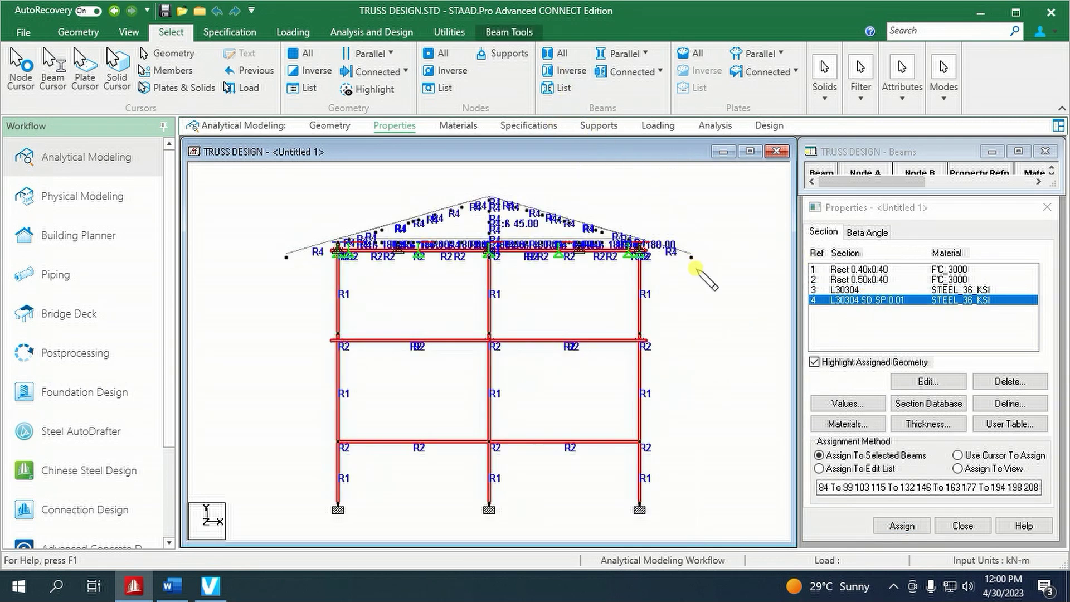
right_click(698, 270)
click(727, 351)
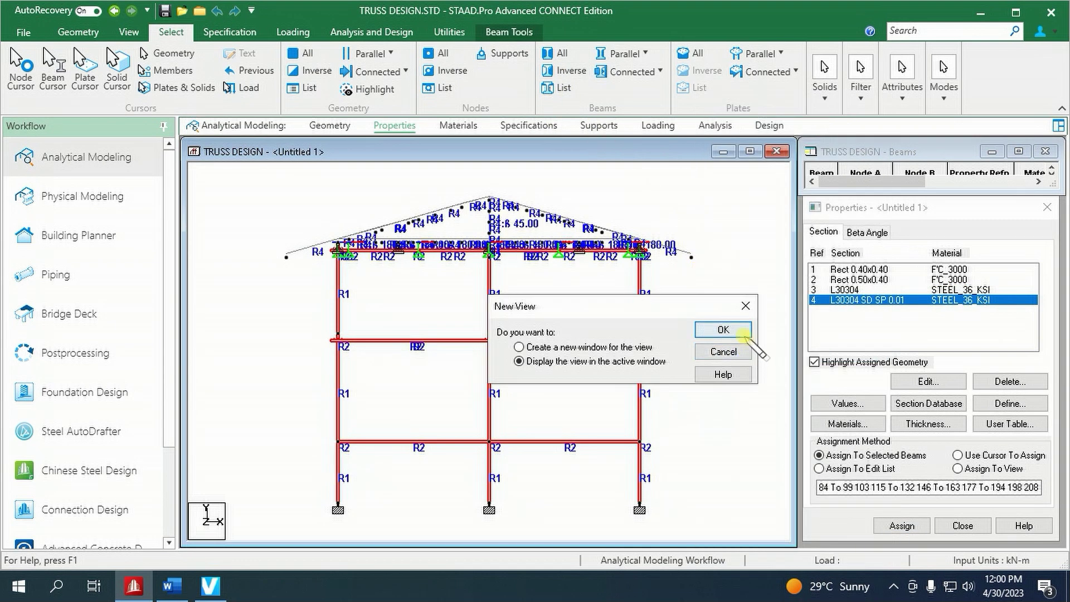
click(732, 329)
Delete all isolated concrete frame members, confirm the deletion, and display the whole remaining structure
drag(272, 206, 687, 504)
key(Delete)
click(590, 329)
click(590, 329)
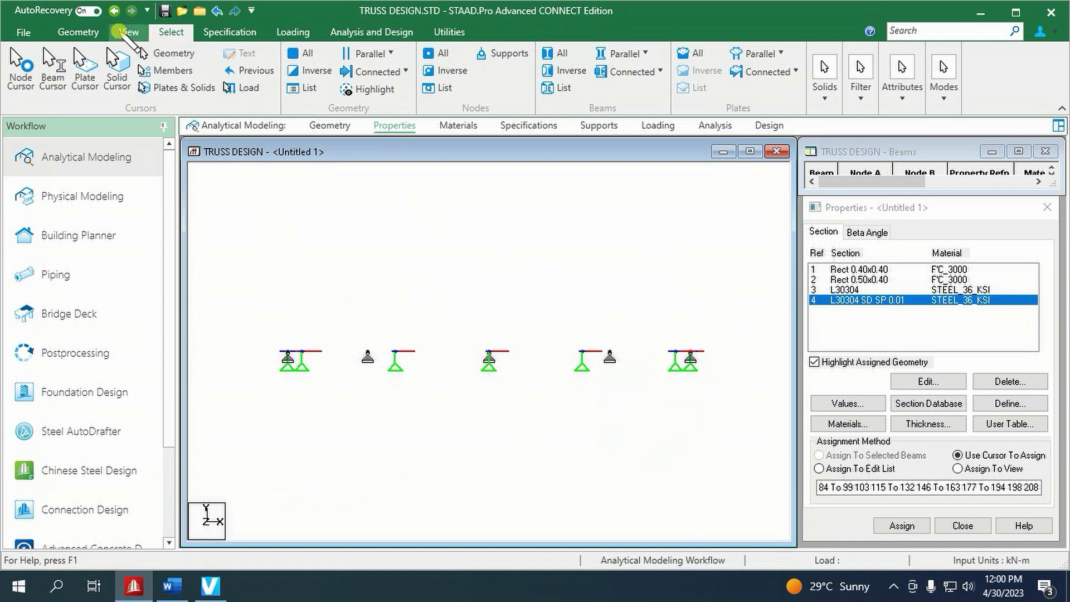
click(128, 32)
click(201, 66)
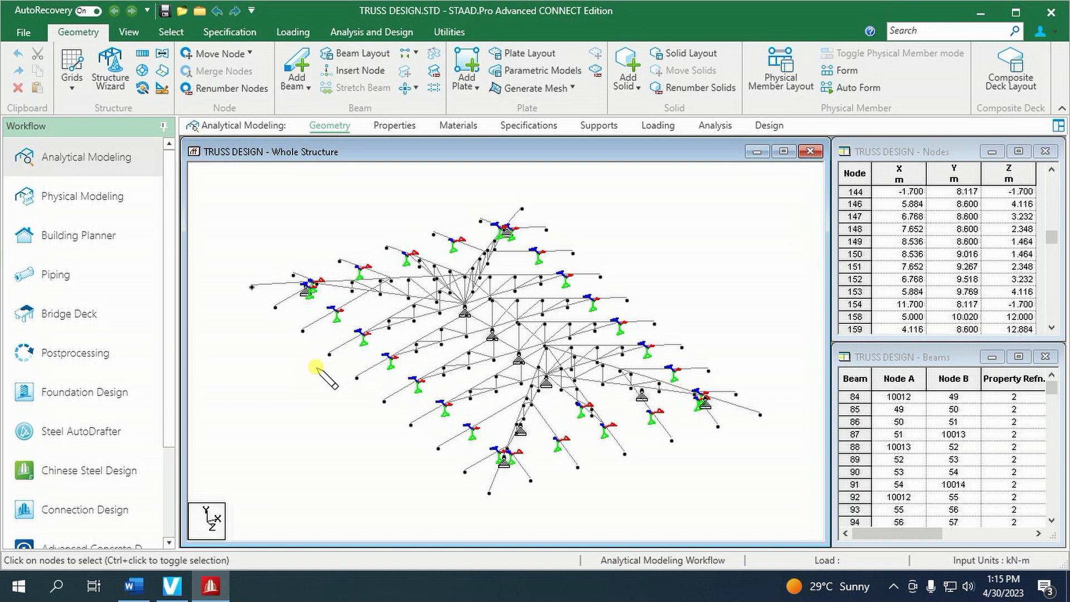
Switch to the nodes cursor and look up the coordinates of node 144 at the roof overhang's corner
right_click(315, 369)
mouse_move(491, 260)
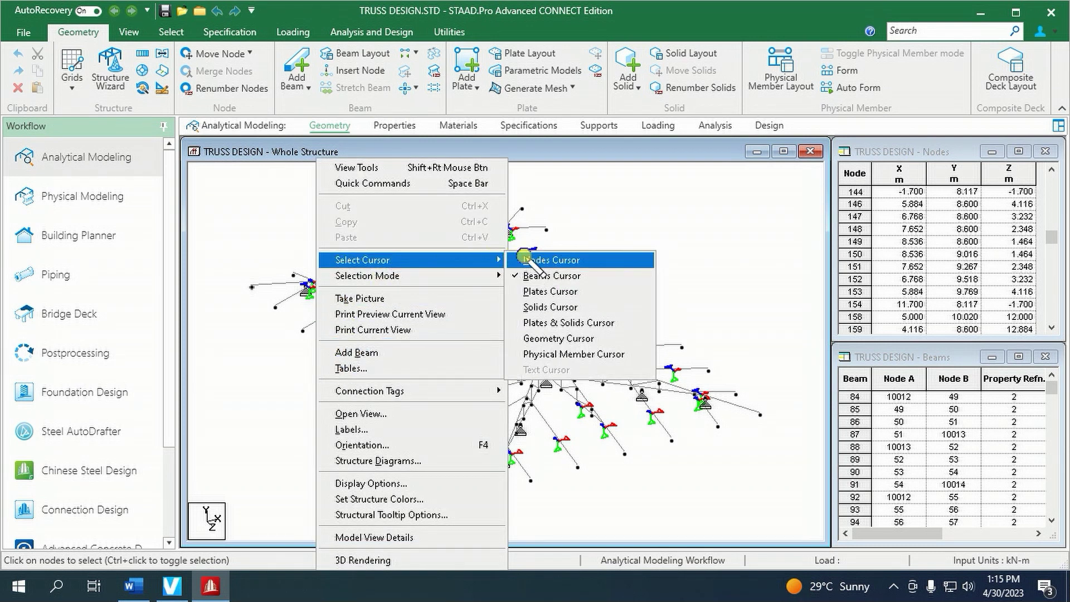
click(527, 261)
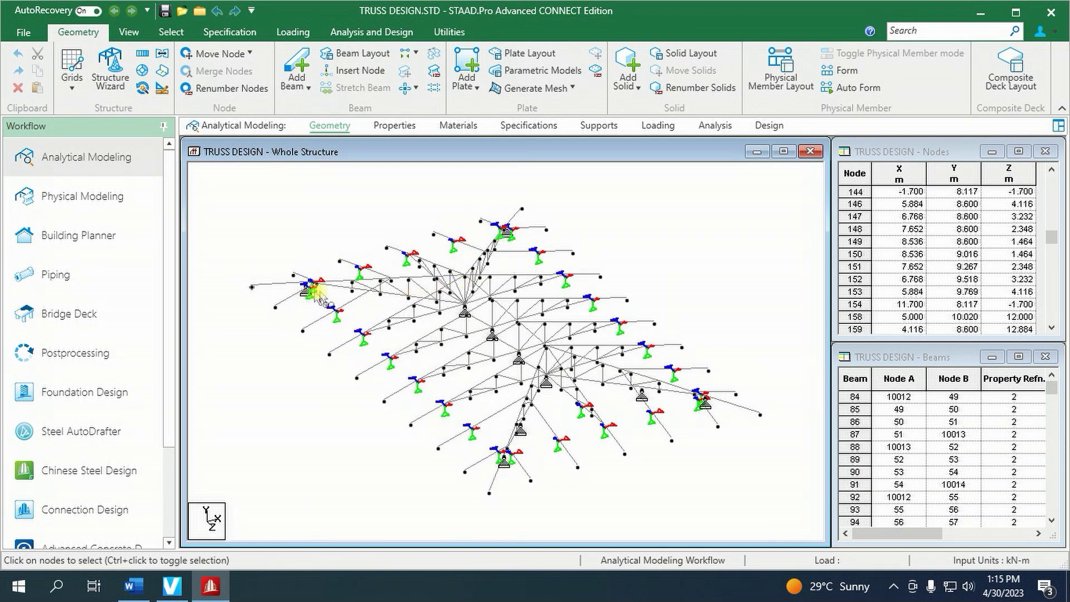
double_click(253, 287)
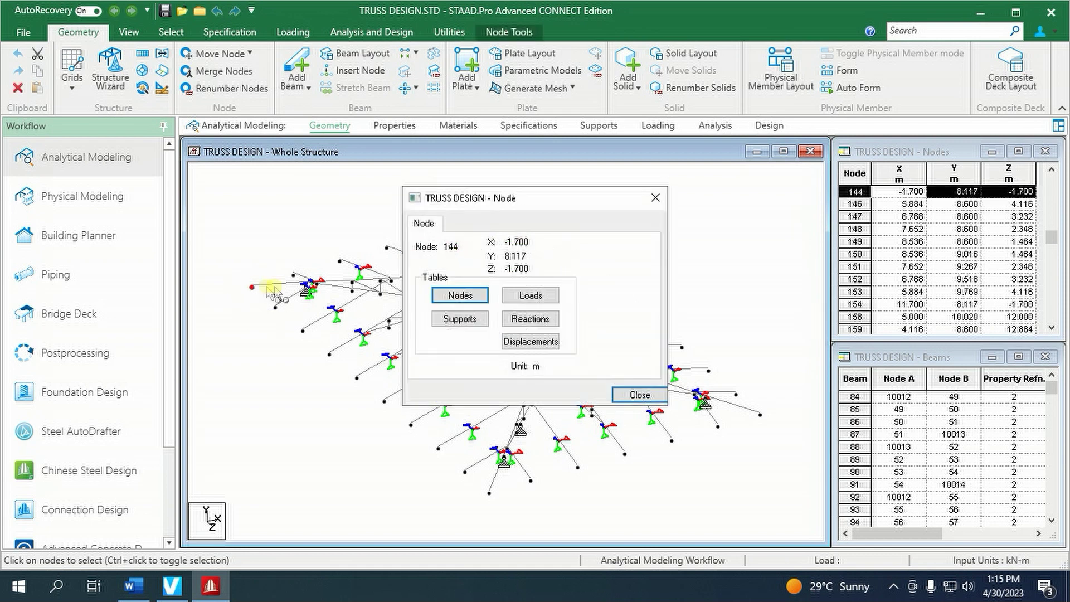
Move the model origin to the overhang corner node using X -1.7, Y 8.117 and Z -1.7 m, and close the node details
click(235, 54)
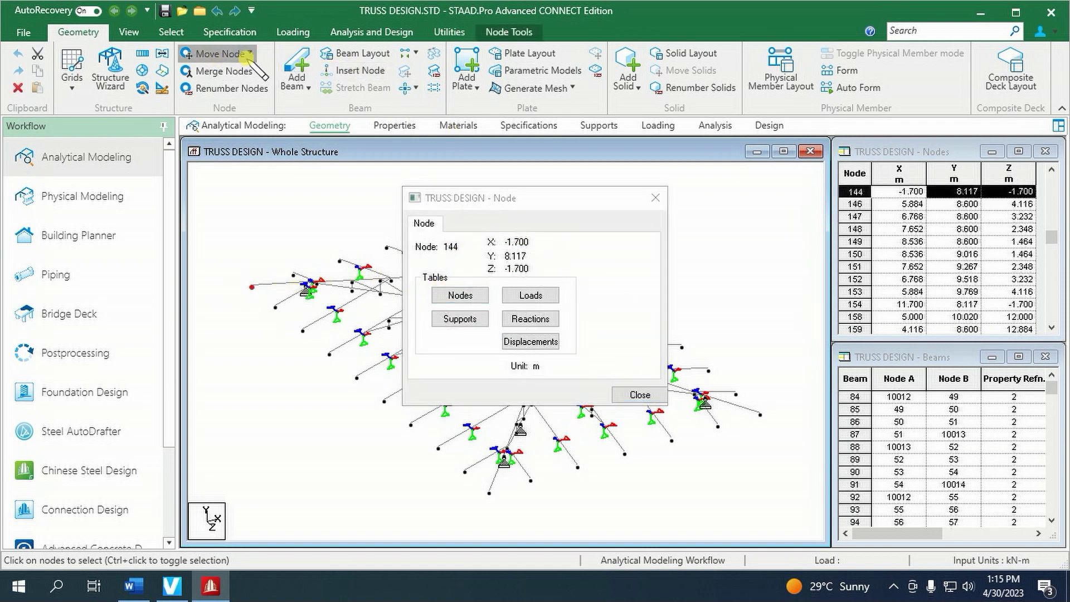
click(246, 96)
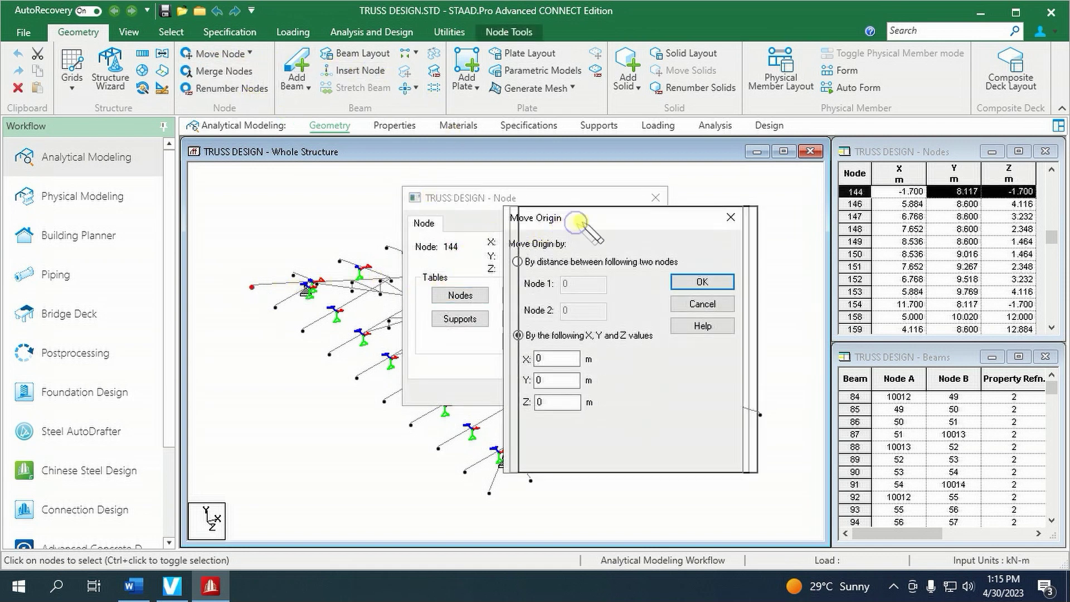
drag(575, 212, 645, 211)
click(607, 352)
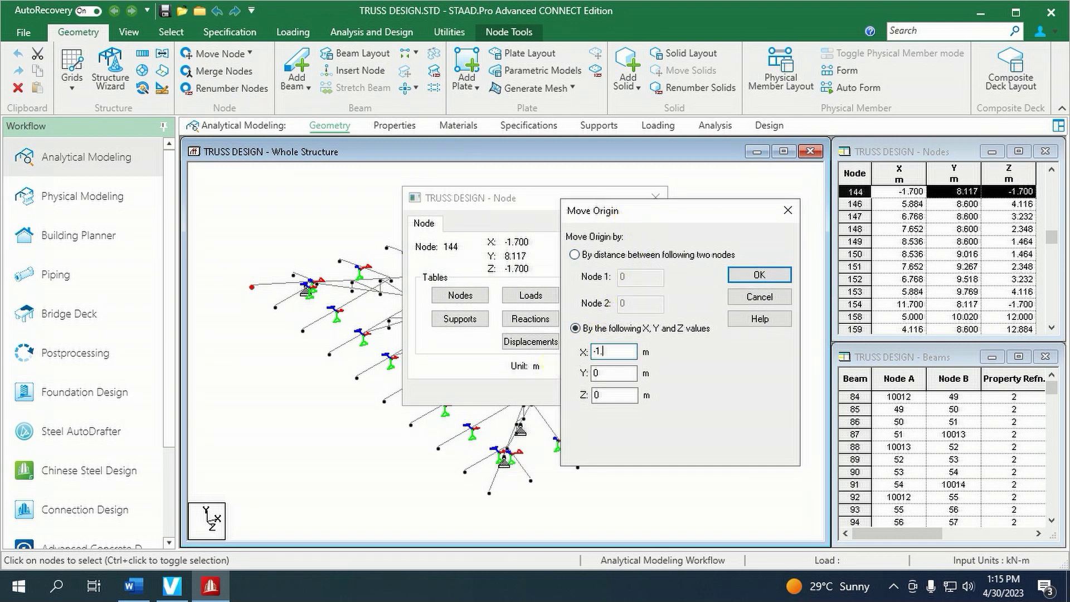
text(7)
double_click(613, 373)
text(8.117)
key(Tab)
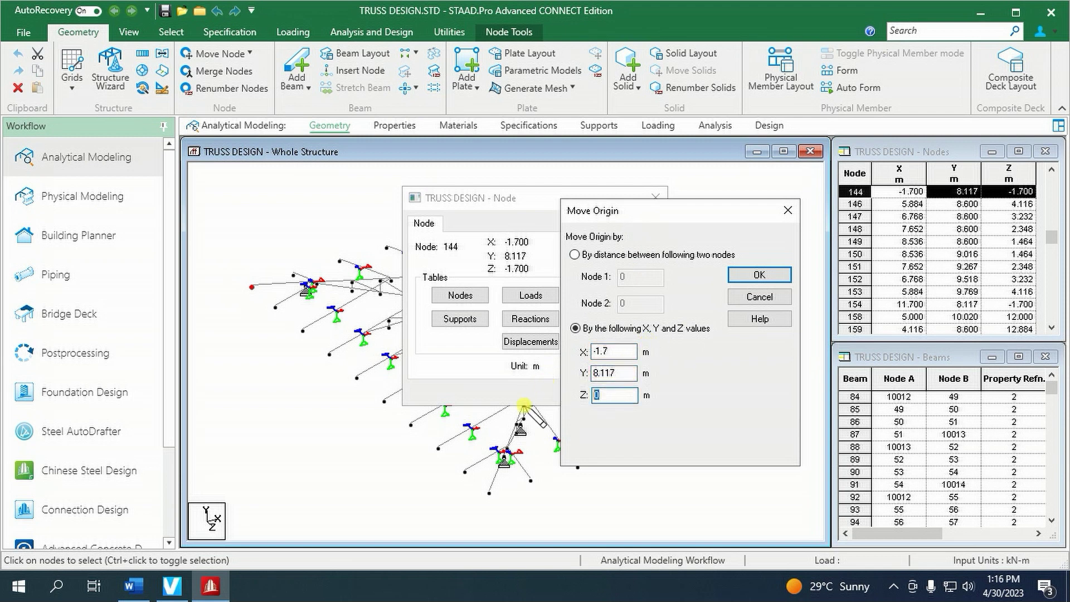
text(-1.7)
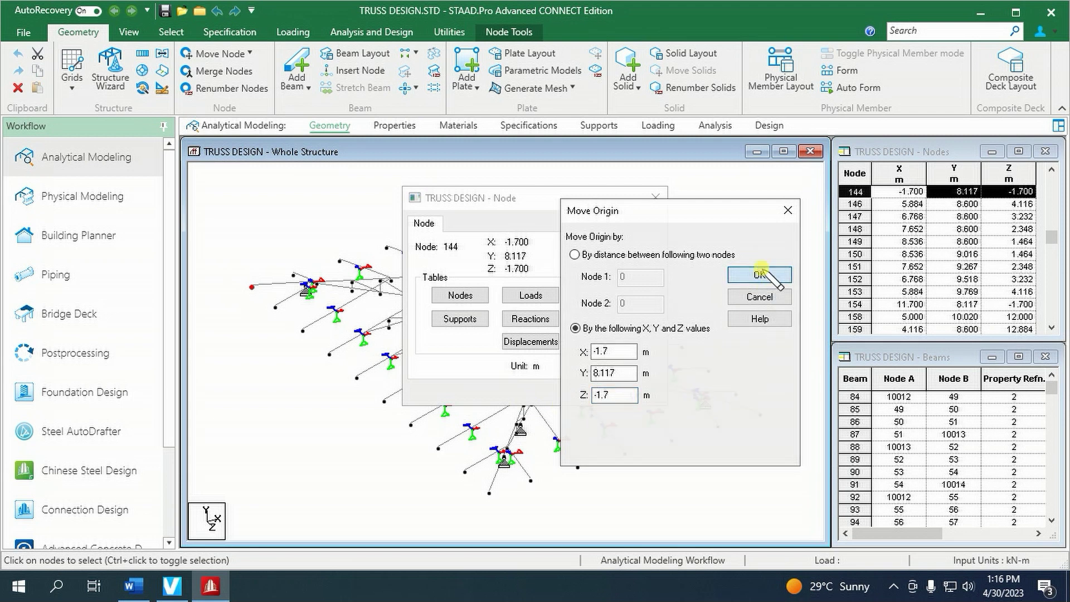
click(758, 273)
click(640, 394)
click(676, 237)
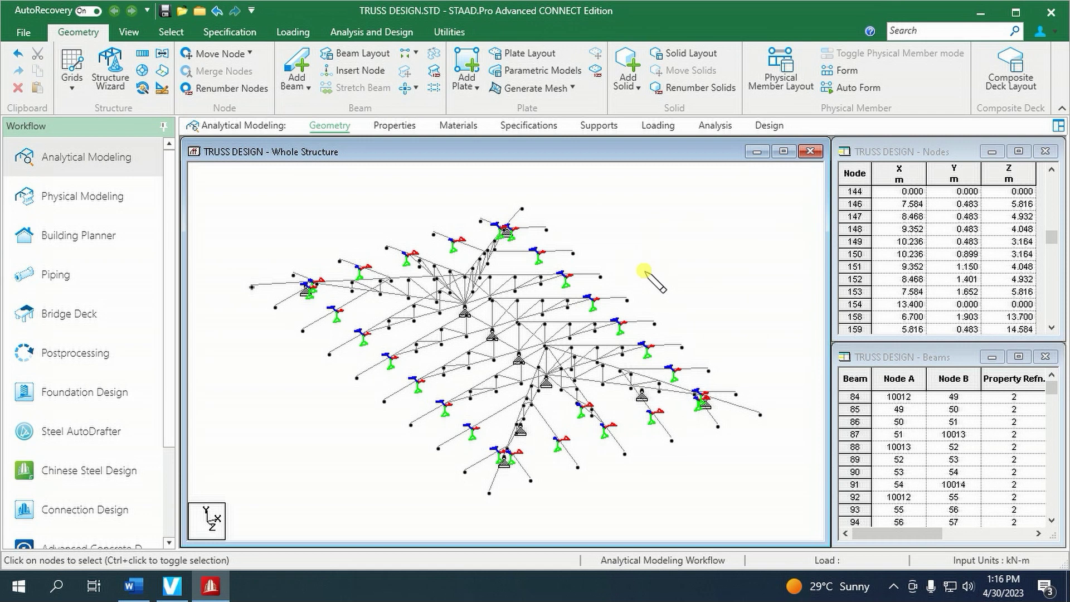
Isolate the four full-width transverse trusses from the plan into the active view and show them in front elevation
click(129, 32)
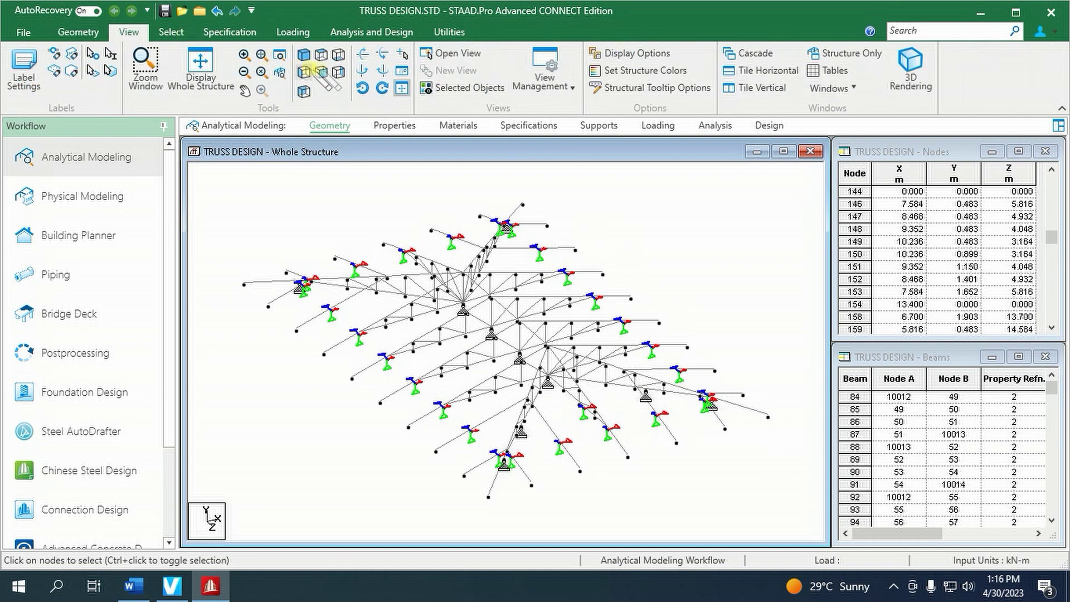
click(321, 71)
drag(348, 293, 645, 300)
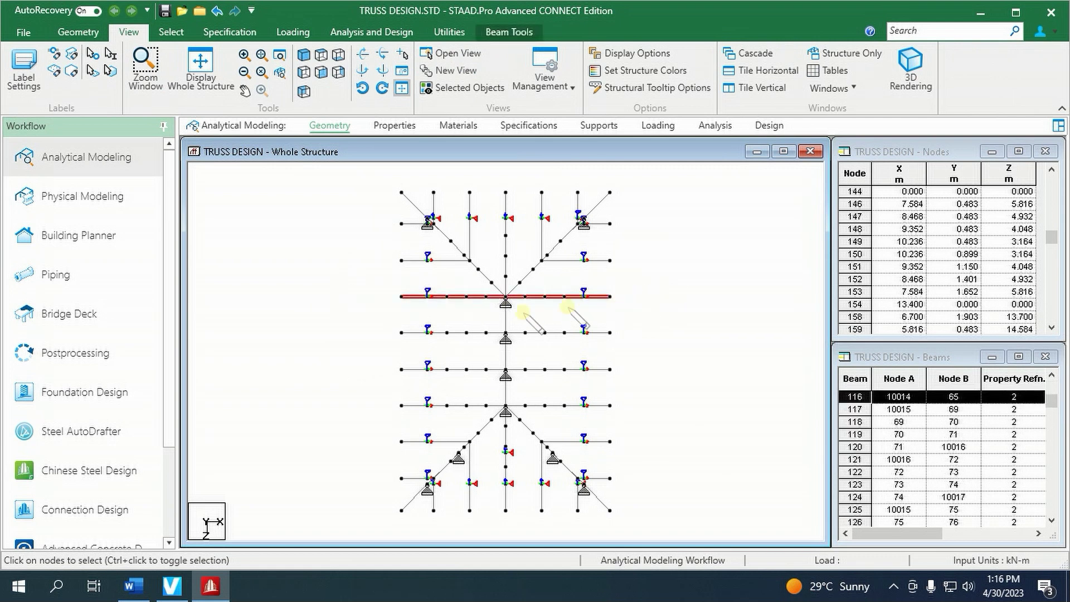
ctrl+drag(383, 333, 638, 336)
ctrl+drag(375, 364, 627, 371)
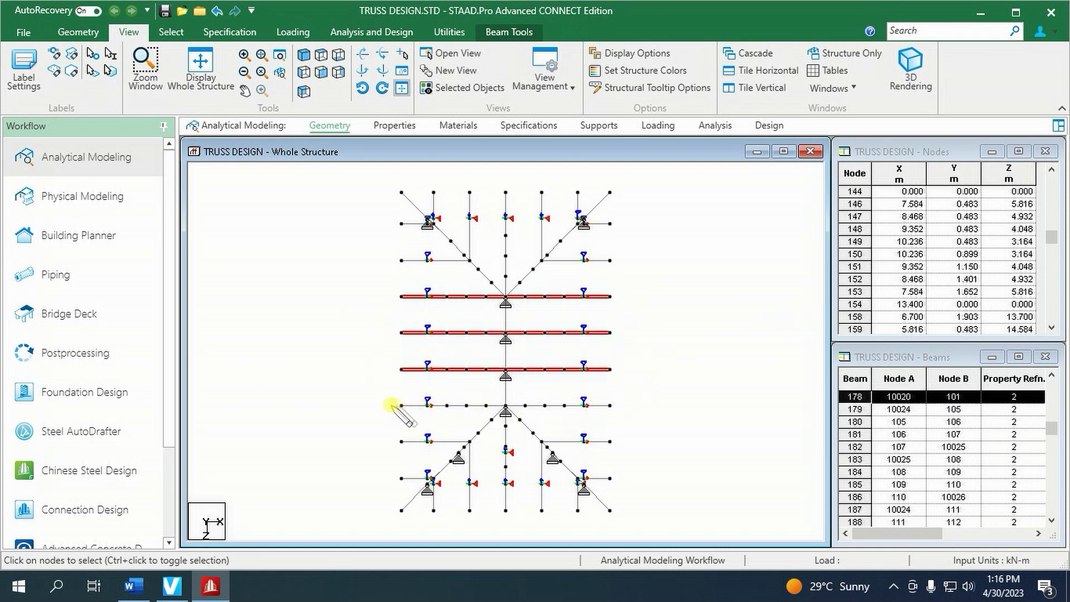
ctrl+drag(381, 403, 624, 409)
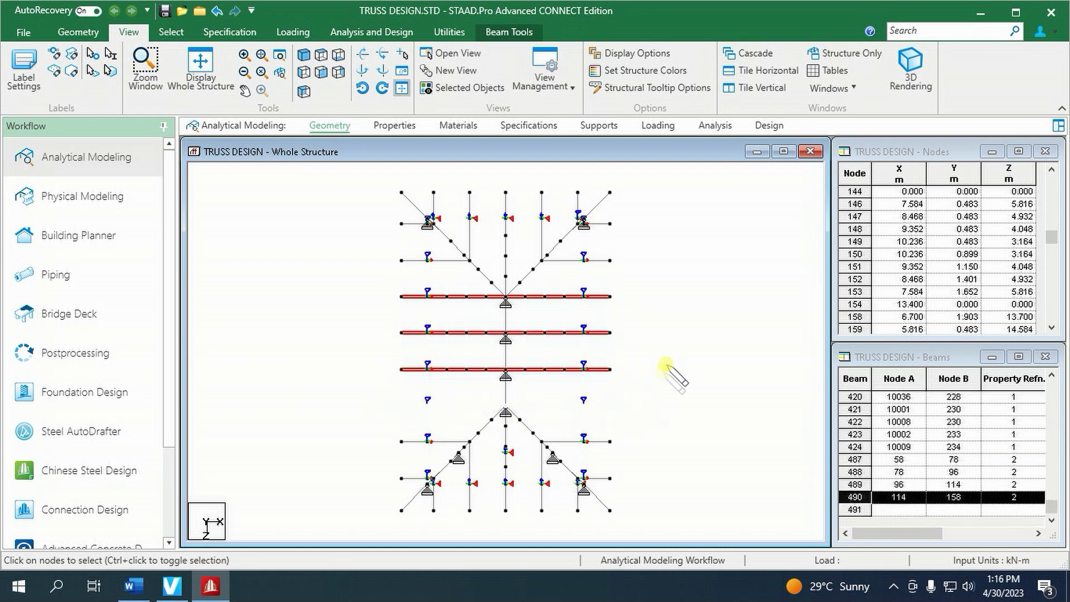
right_click(665, 346)
click(704, 349)
click(719, 333)
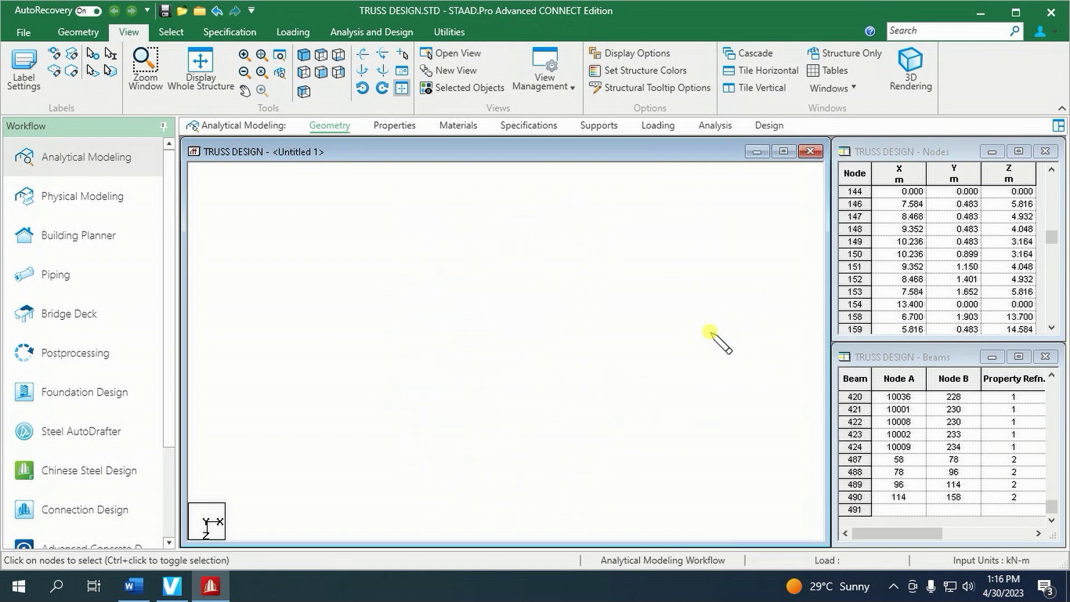
click(322, 71)
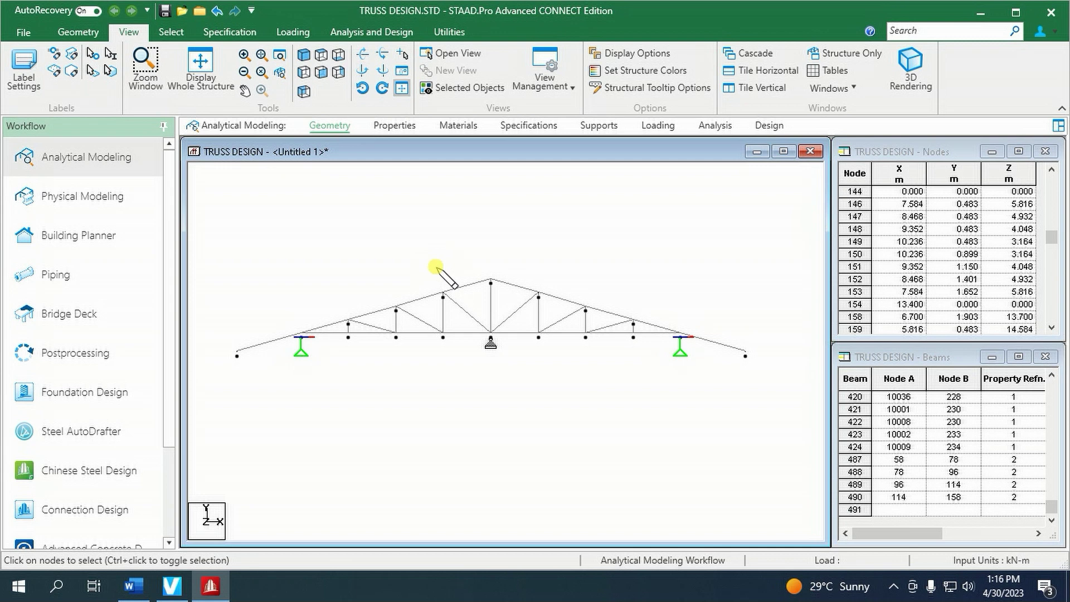
Start a beam release specification at the member start, using partial moment release with MP set to 0.99
click(527, 126)
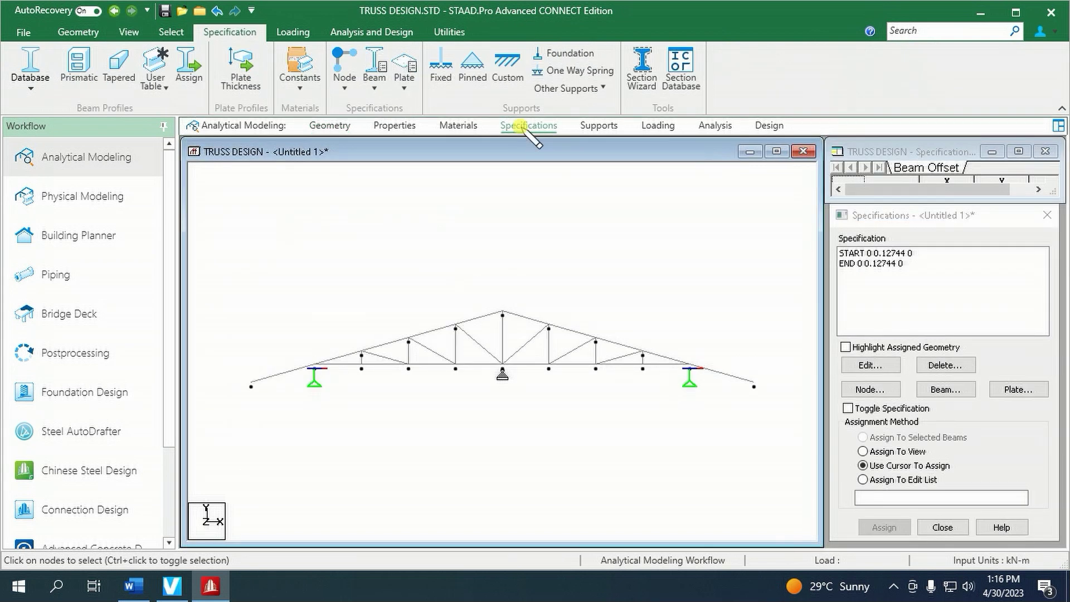
click(946, 389)
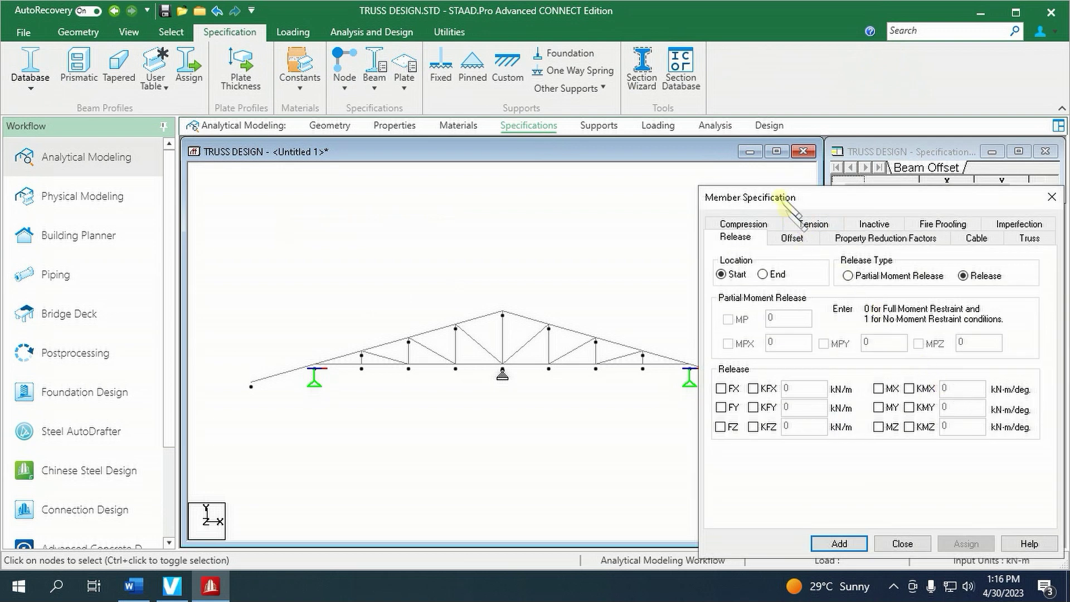
drag(786, 202, 644, 172)
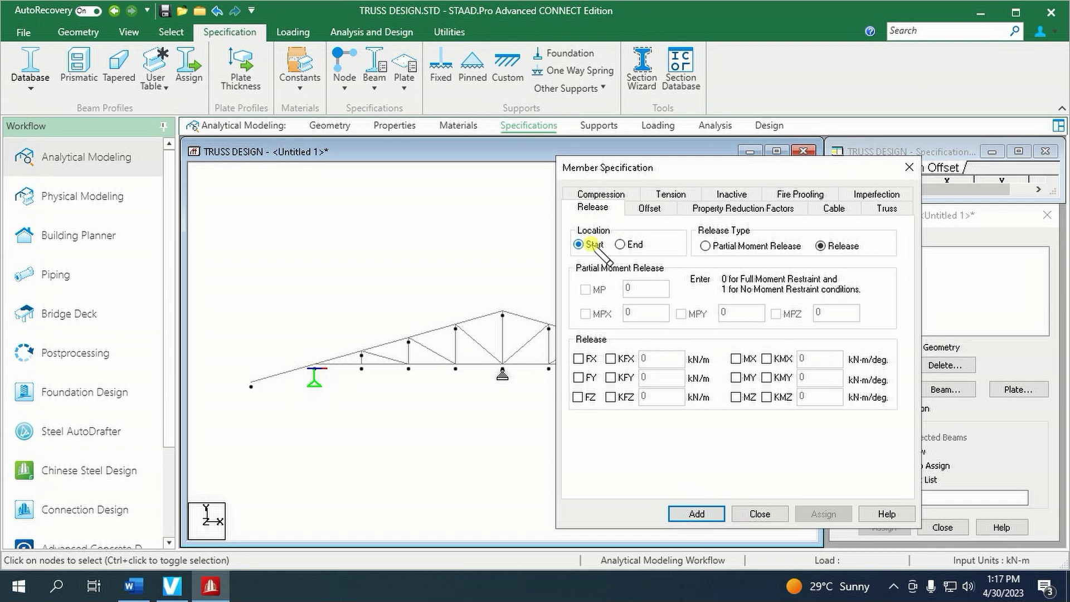
click(706, 246)
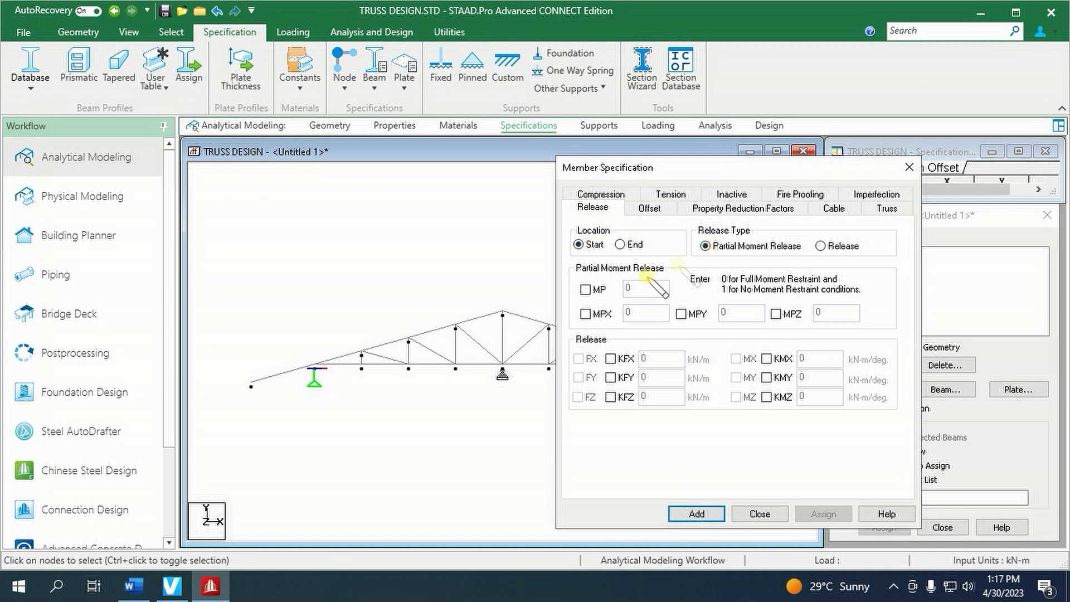
click(586, 290)
click(638, 289)
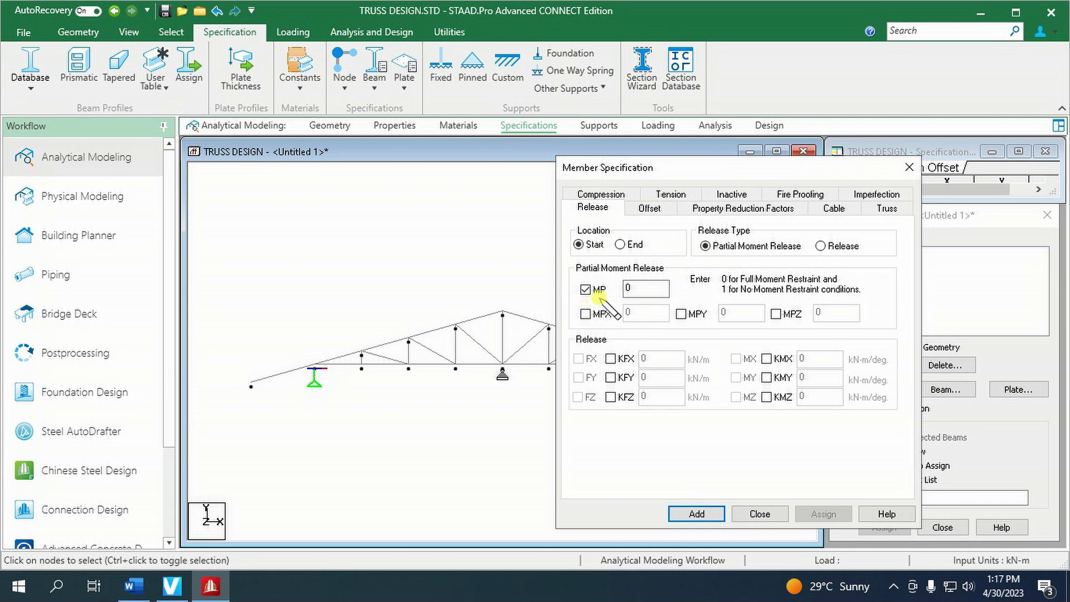
key(Tab)
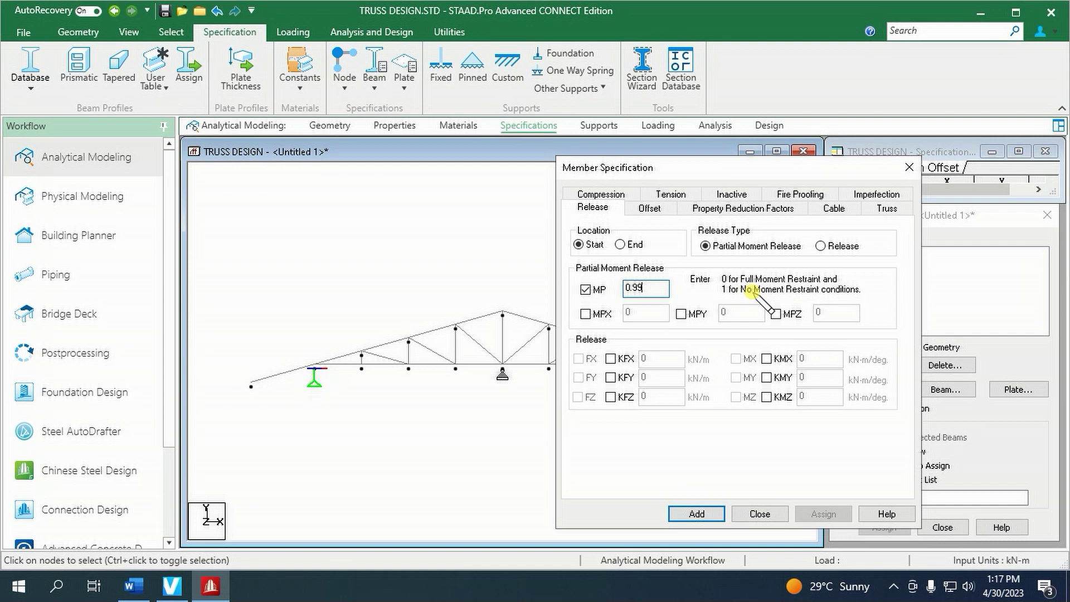
click(777, 314)
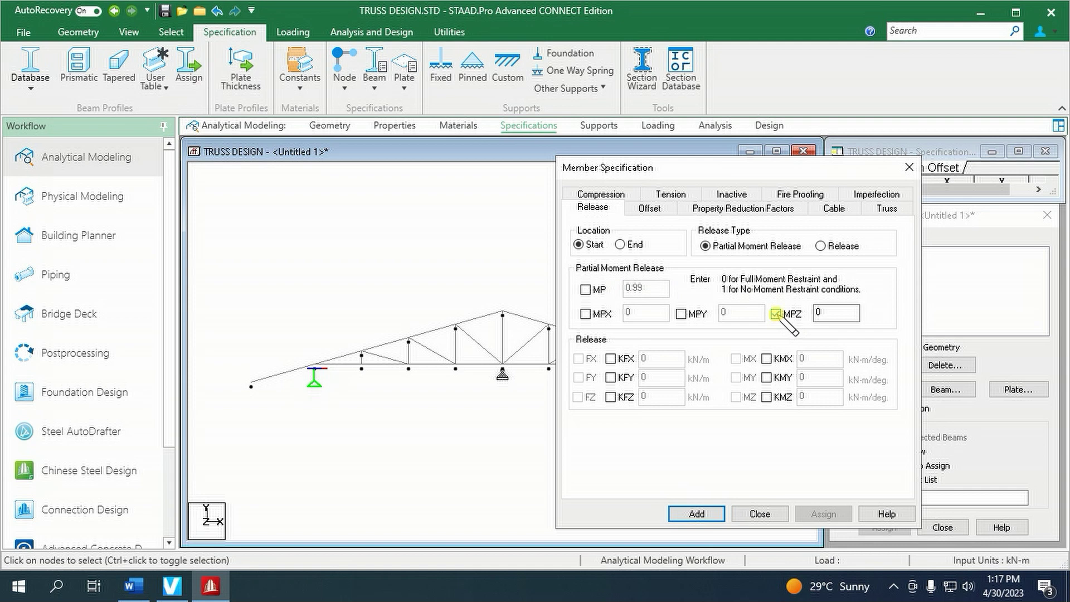
double_click(837, 312)
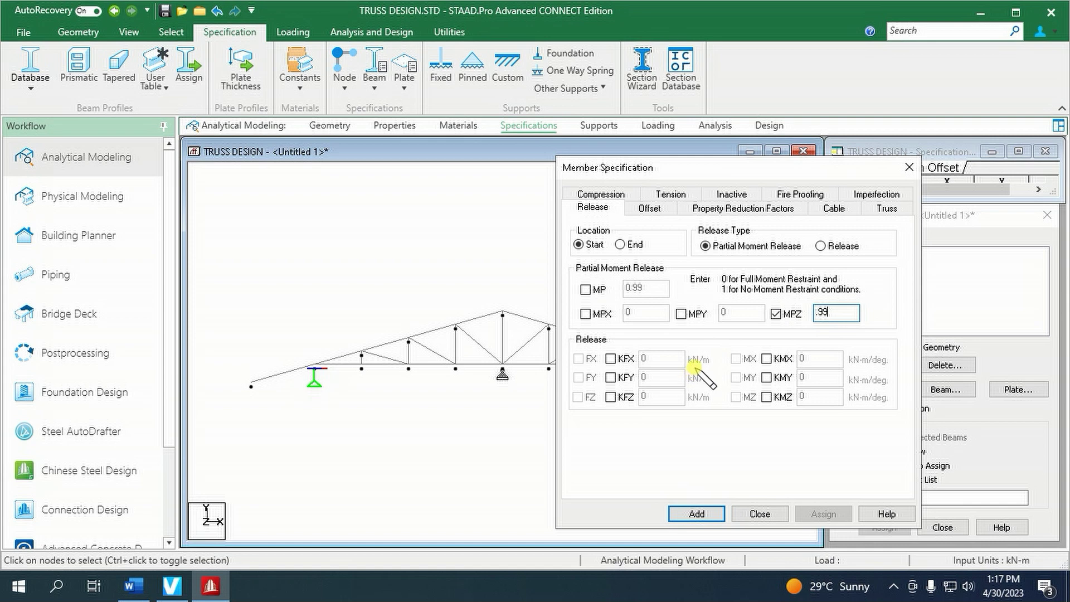
click(681, 314)
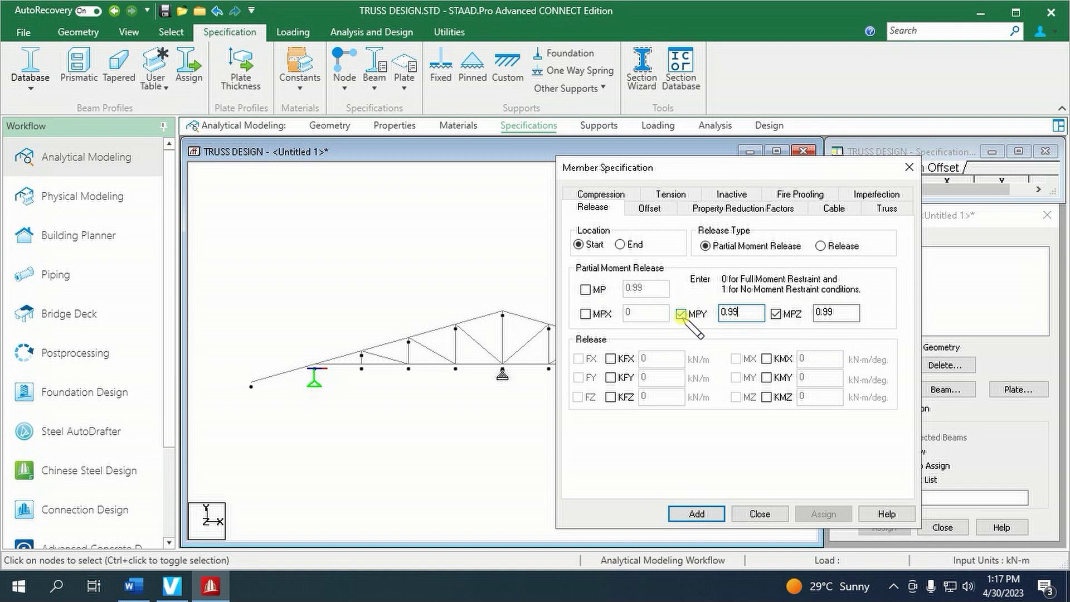
Restore the overall MP option at 0.99 and add the member start release specification
click(585, 289)
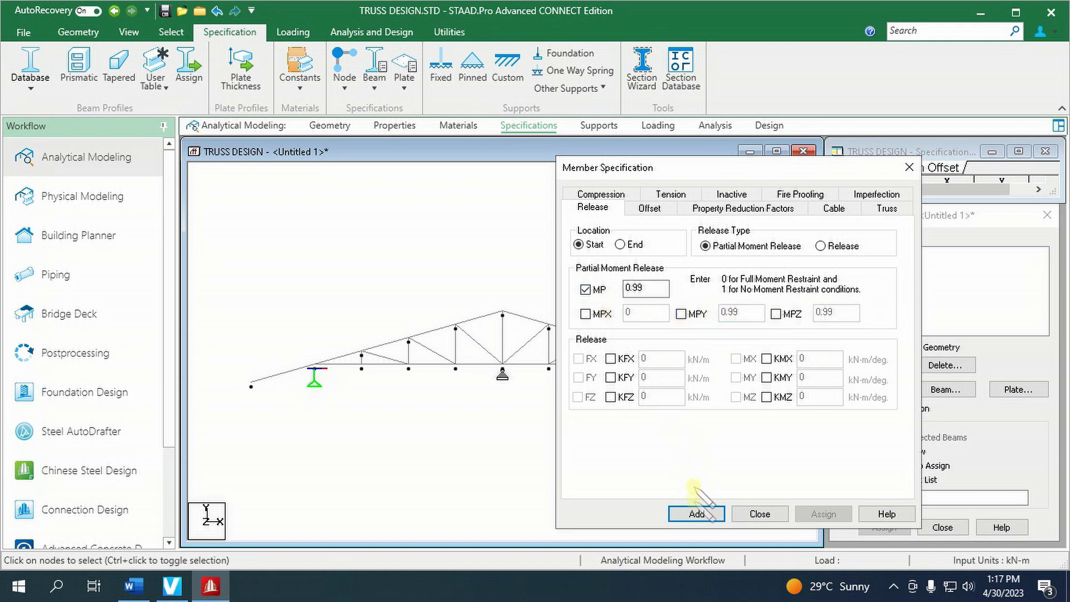
click(697, 513)
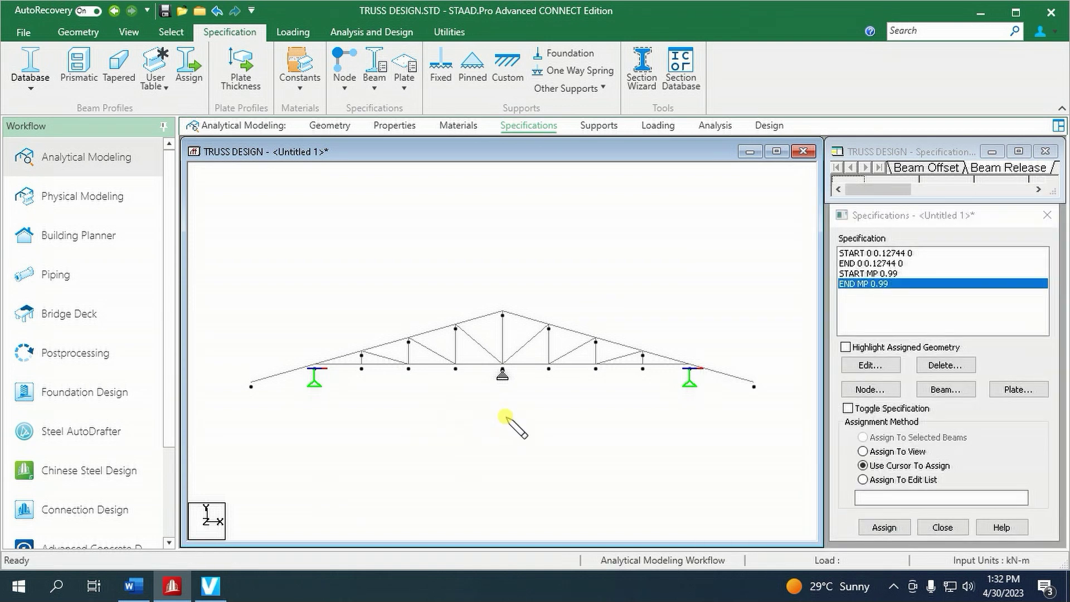
Assign the START MP 0.99 release to all vertical and diagonal web members, selected with a line across the trusses
click(880, 274)
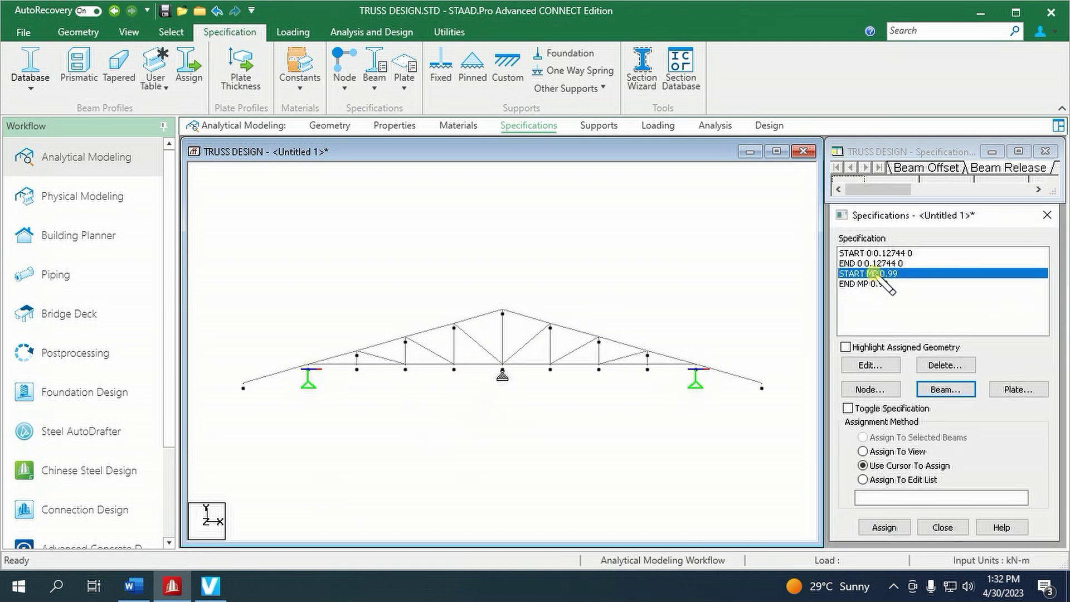
scroll(504, 362, up, 2)
click(504, 362)
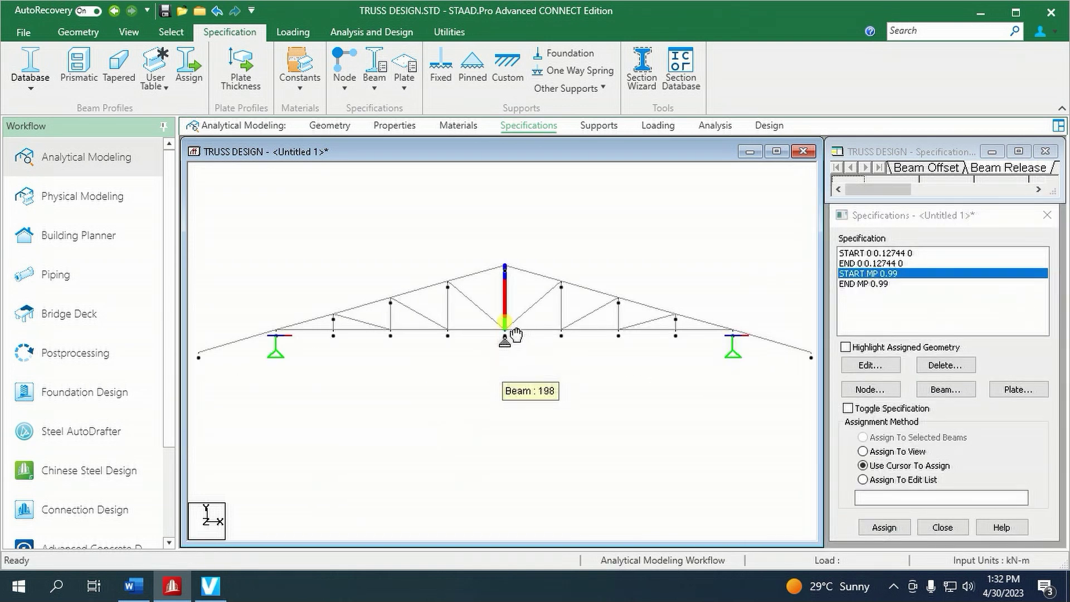
right_click(435, 234)
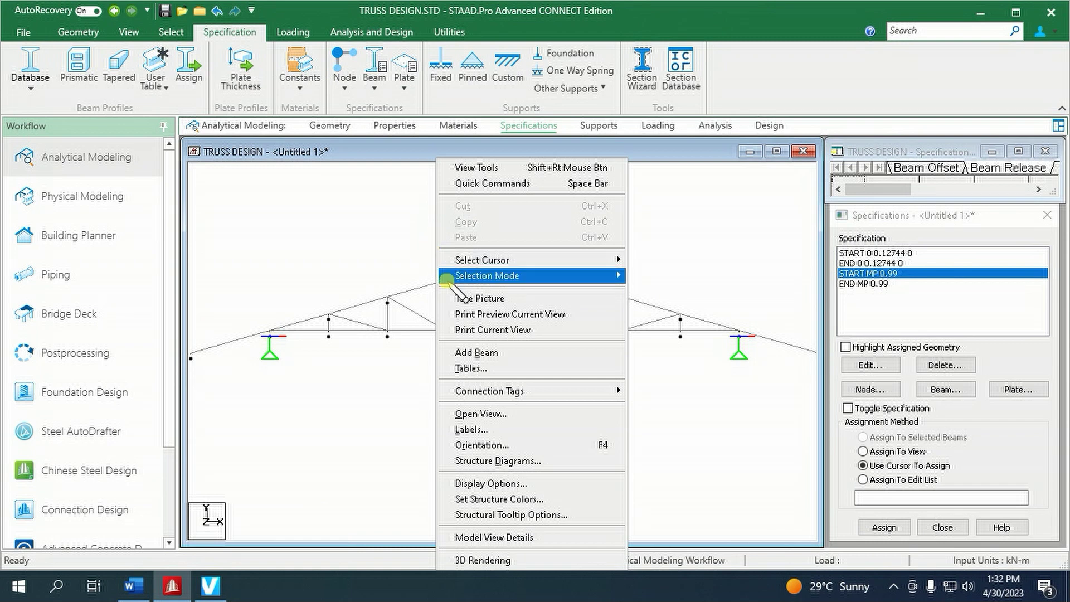
mouse_move(486, 276)
click(664, 296)
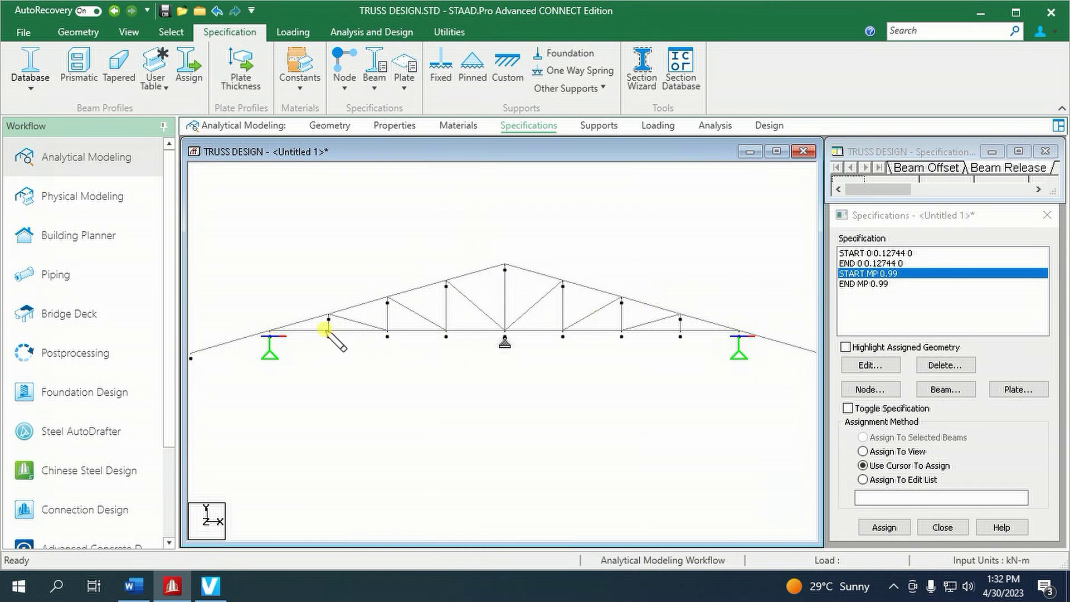
scroll(326, 335, up, 2)
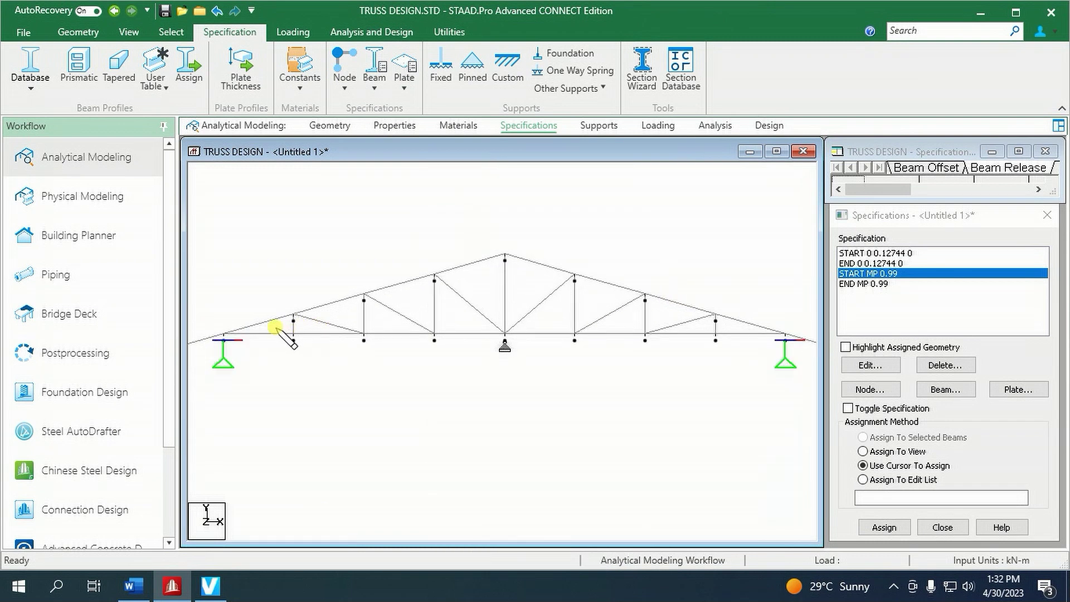
drag(275, 326, 730, 327)
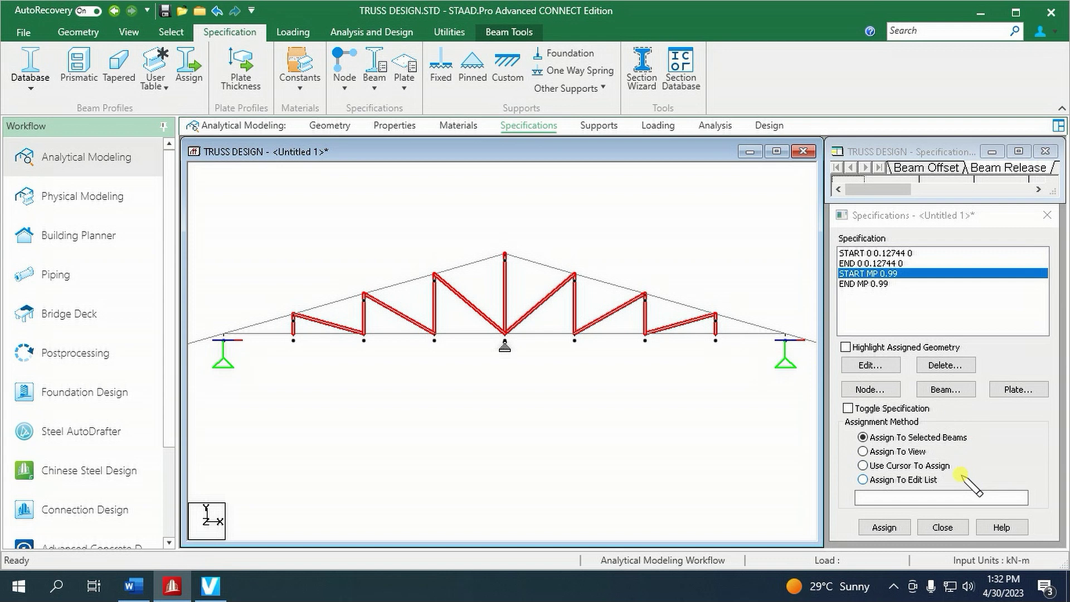
click(884, 528)
click(939, 415)
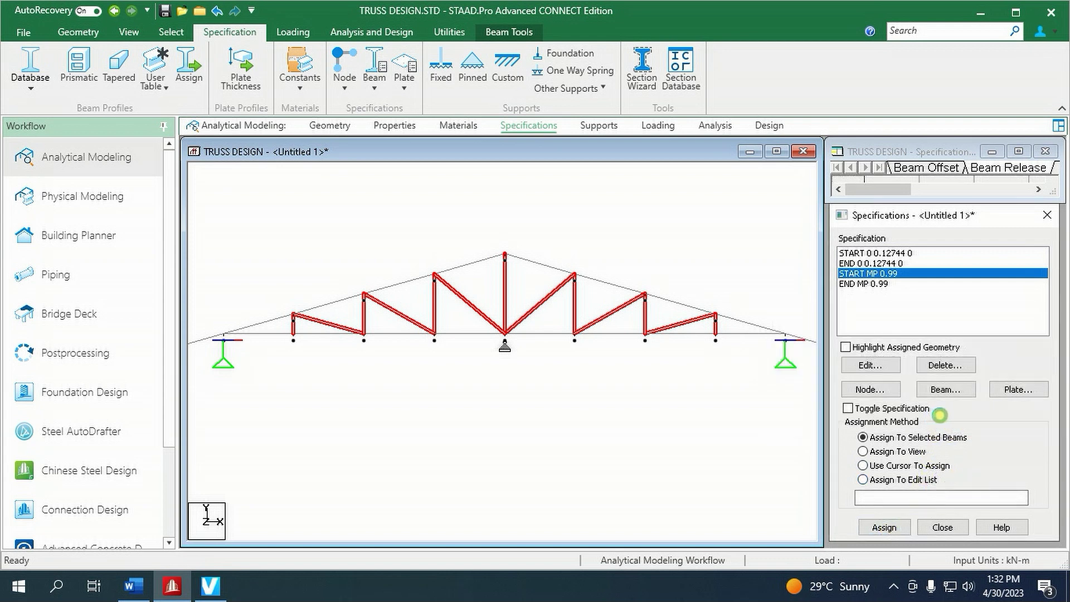
Assign the END MP 0.99 release to the same selected web members and clear the selection
click(865, 284)
click(897, 530)
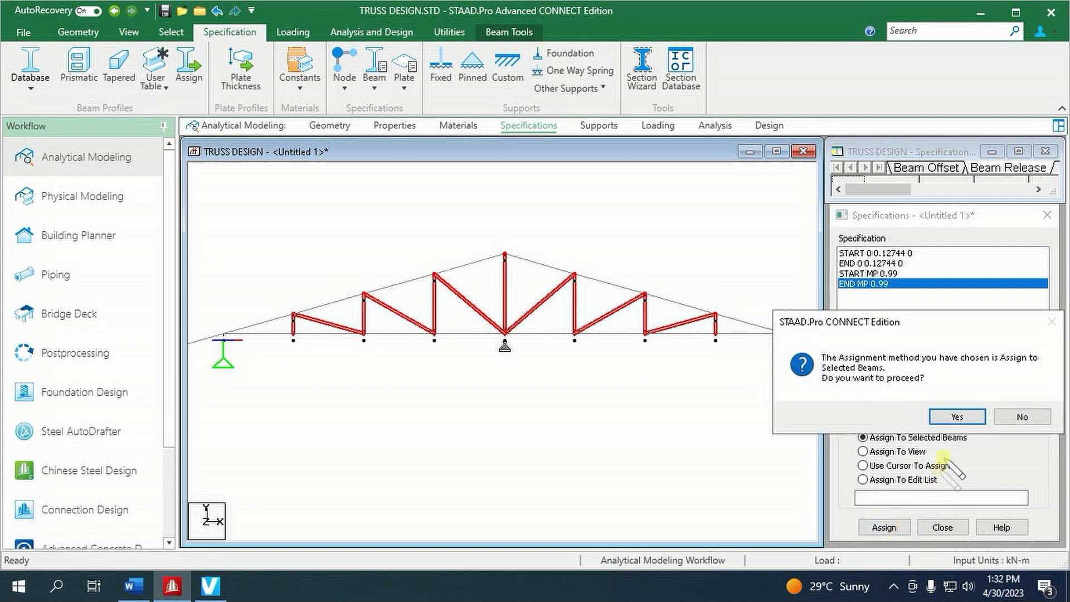
click(957, 417)
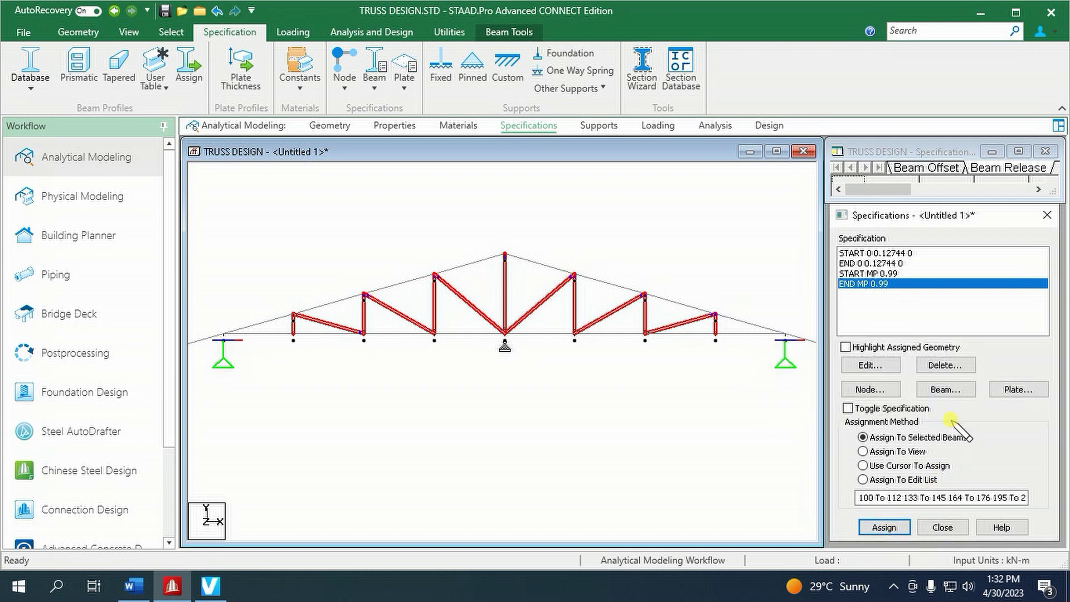
click(687, 399)
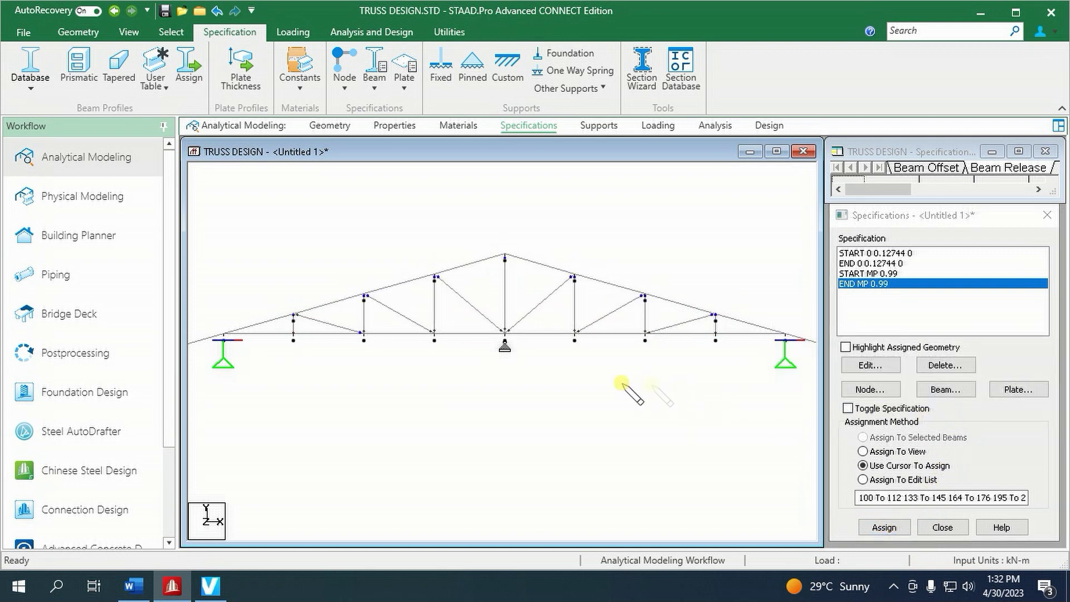
Display the whole structure, select all members and run the Beam Incidence tool on them
click(135, 29)
click(201, 64)
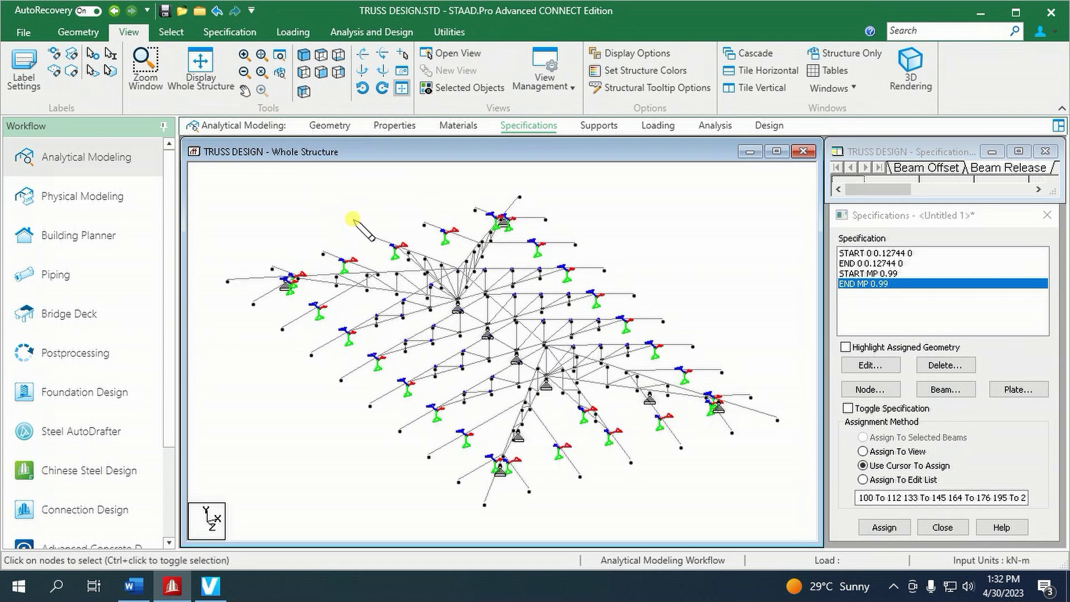
key(ctrl+a)
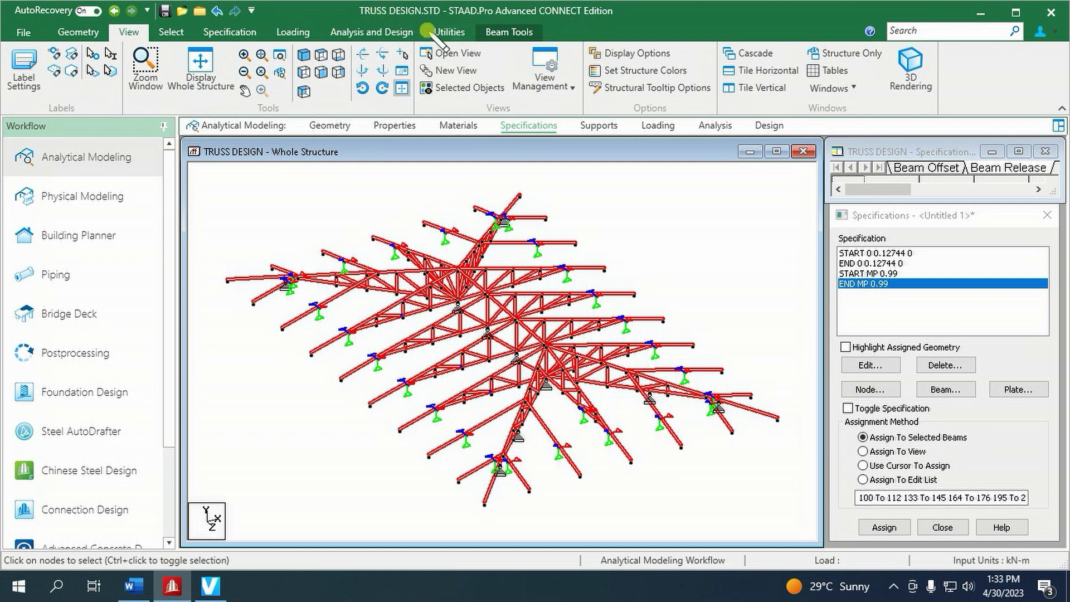
click(453, 32)
click(42, 89)
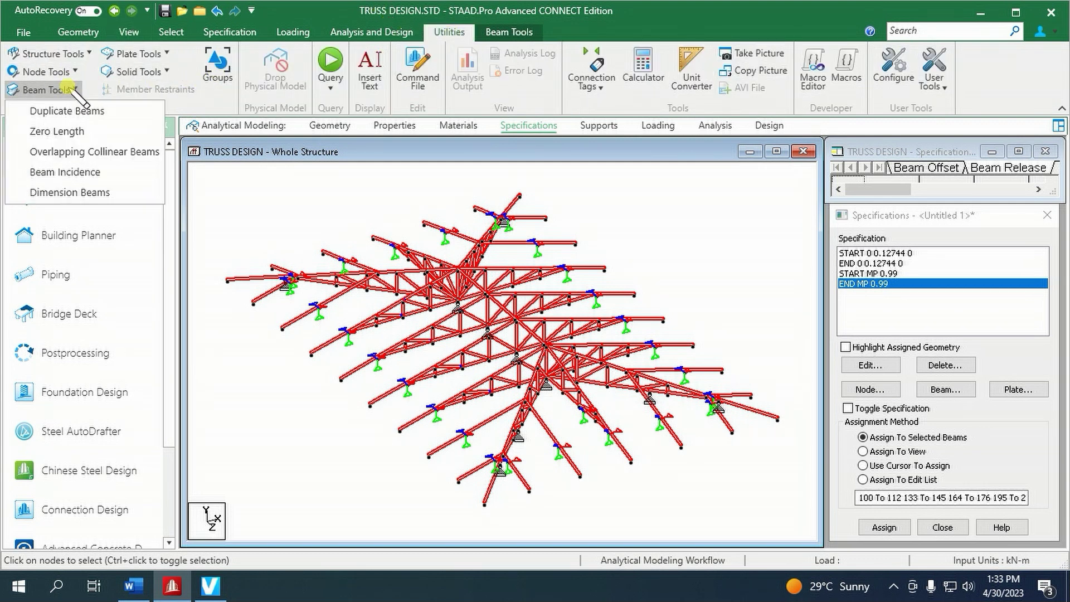
click(78, 171)
click(367, 286)
click(499, 336)
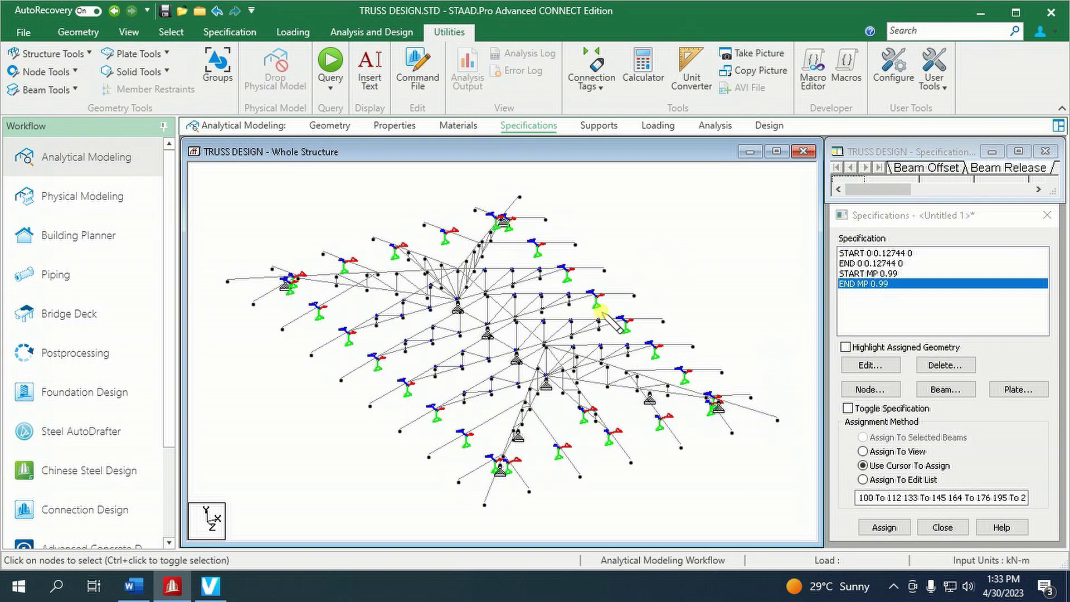
scroll(454, 301, up, 1)
click(520, 448)
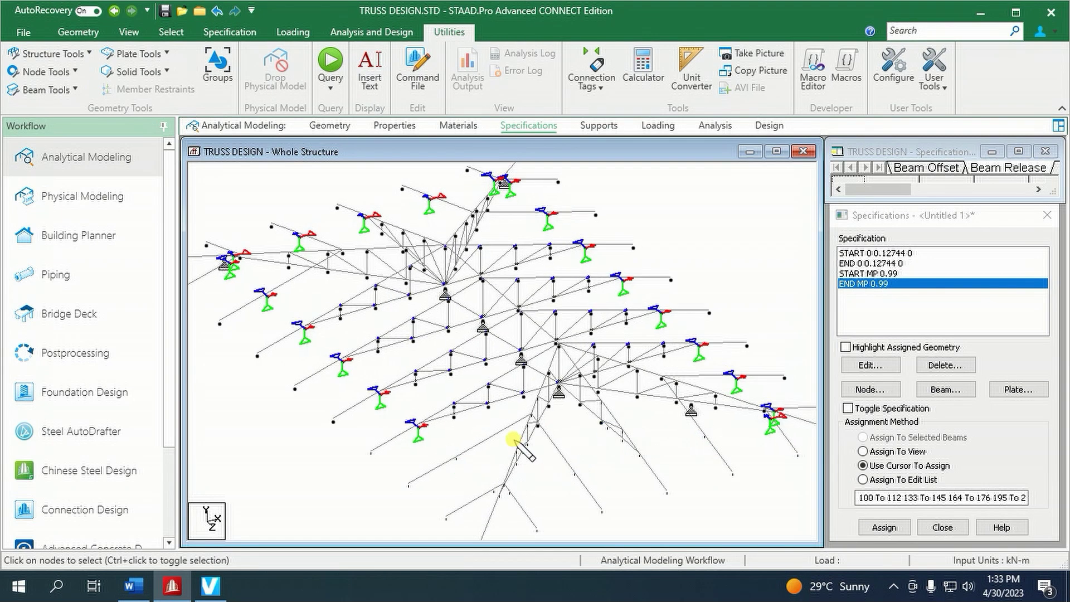
middle_drag(371, 275, 513, 338)
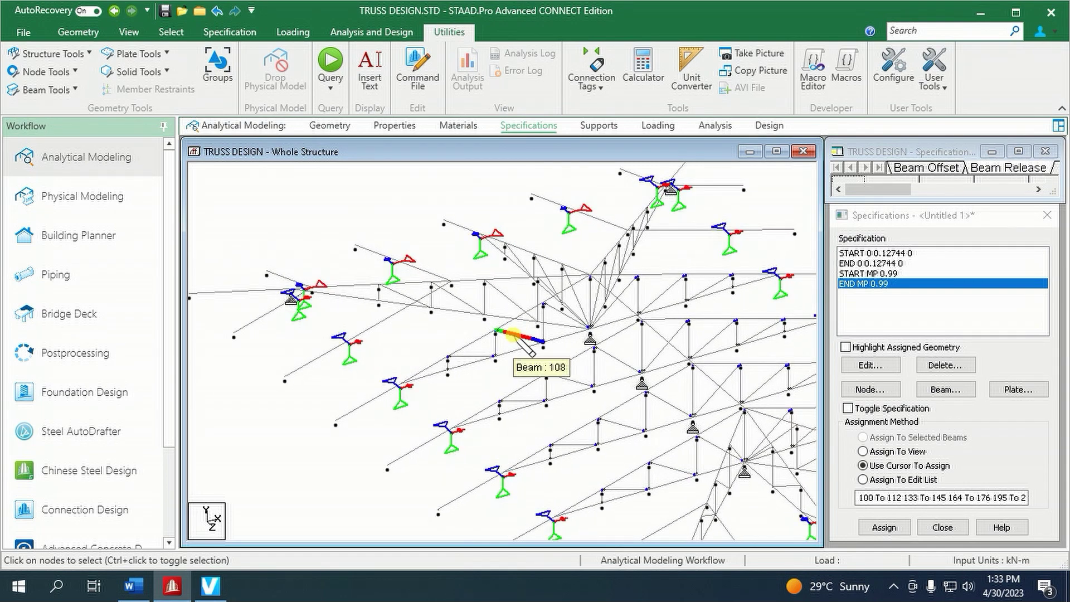
scroll(480, 329, up, 1)
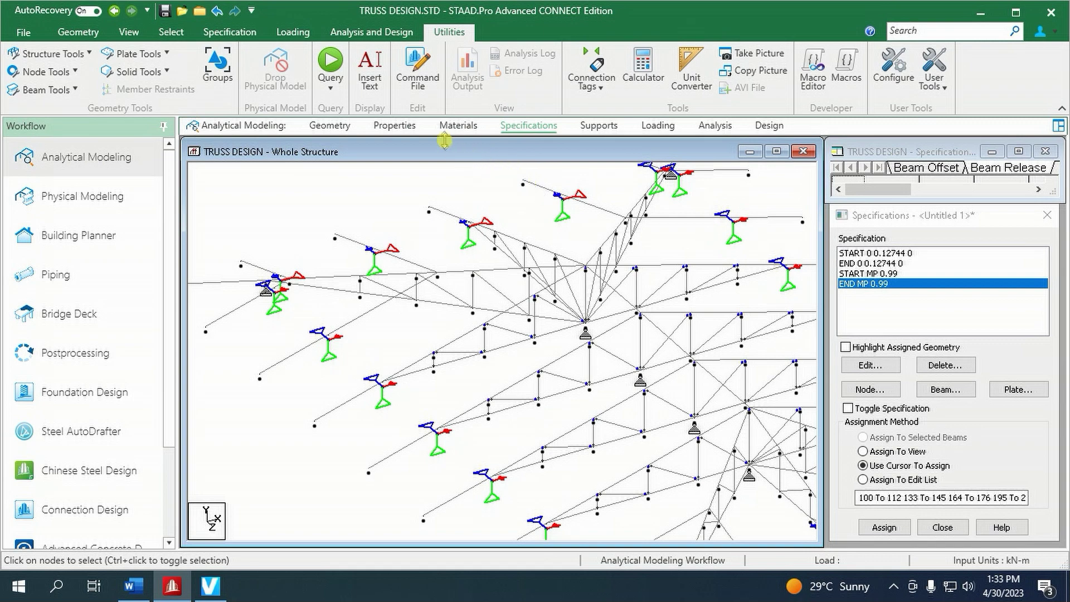
Select all members with the single-angle section L30304 from the section properties and isolate them in the active view
click(394, 126)
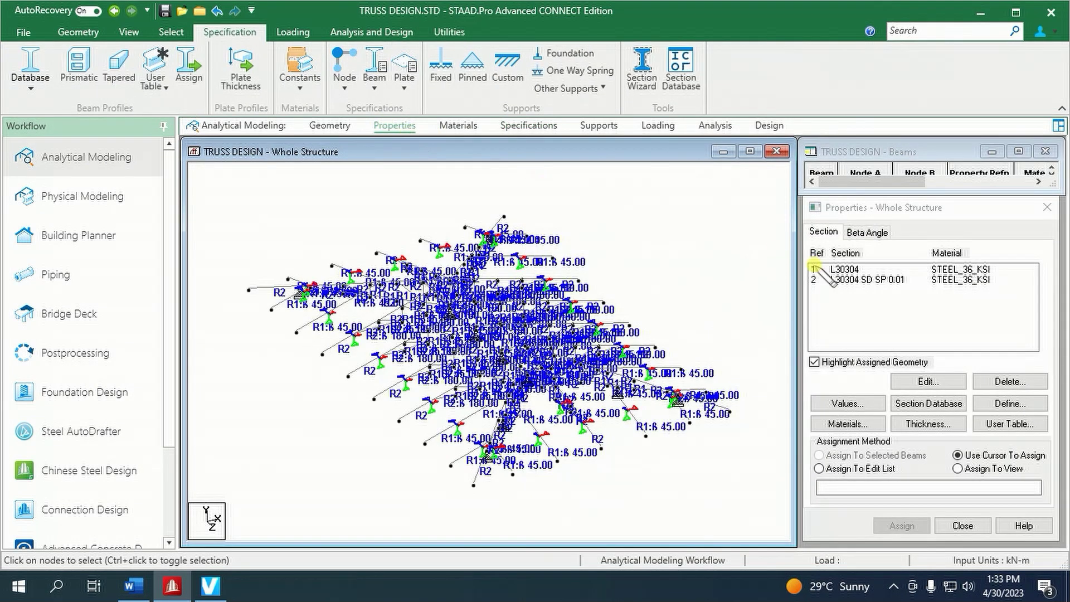
click(844, 269)
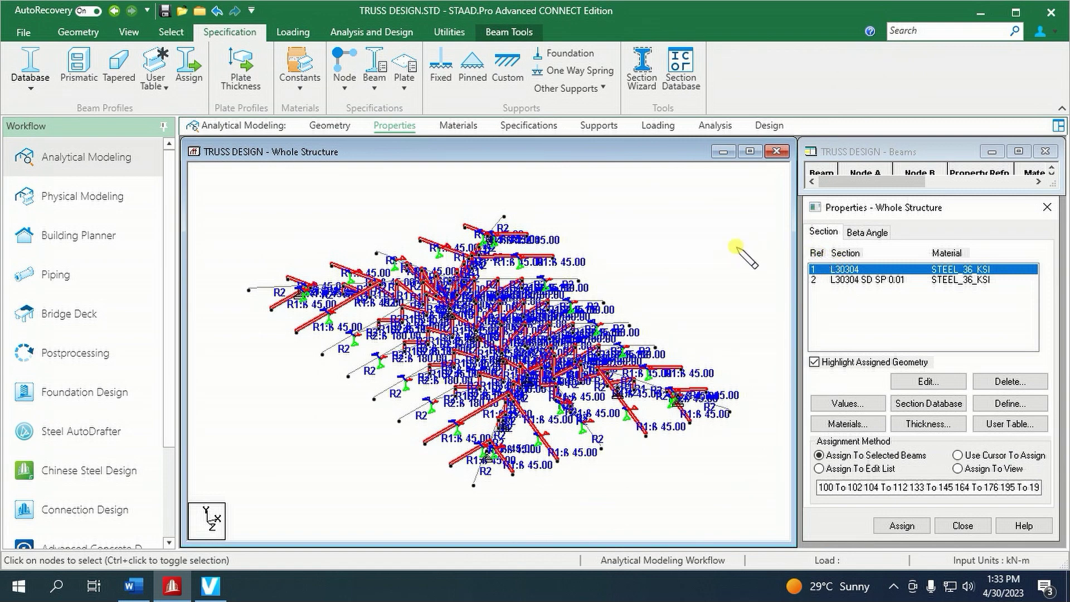
right_click(669, 243)
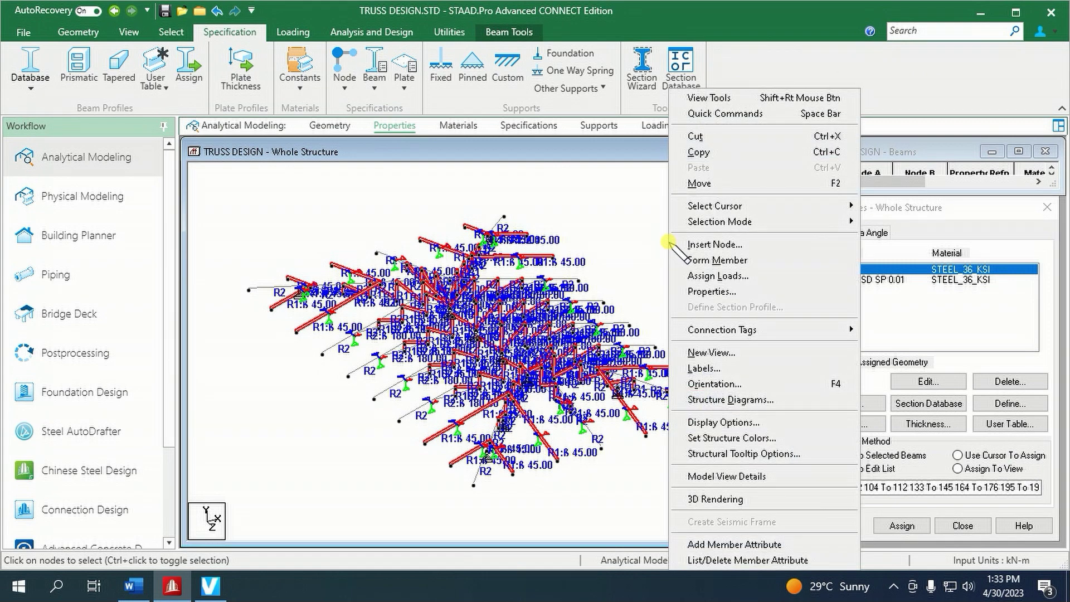
click(711, 352)
click(724, 330)
Select the single-angle jack rafter and overhang members with 45° beta angle around both corners of the far hip end
scroll(557, 346, up, 2)
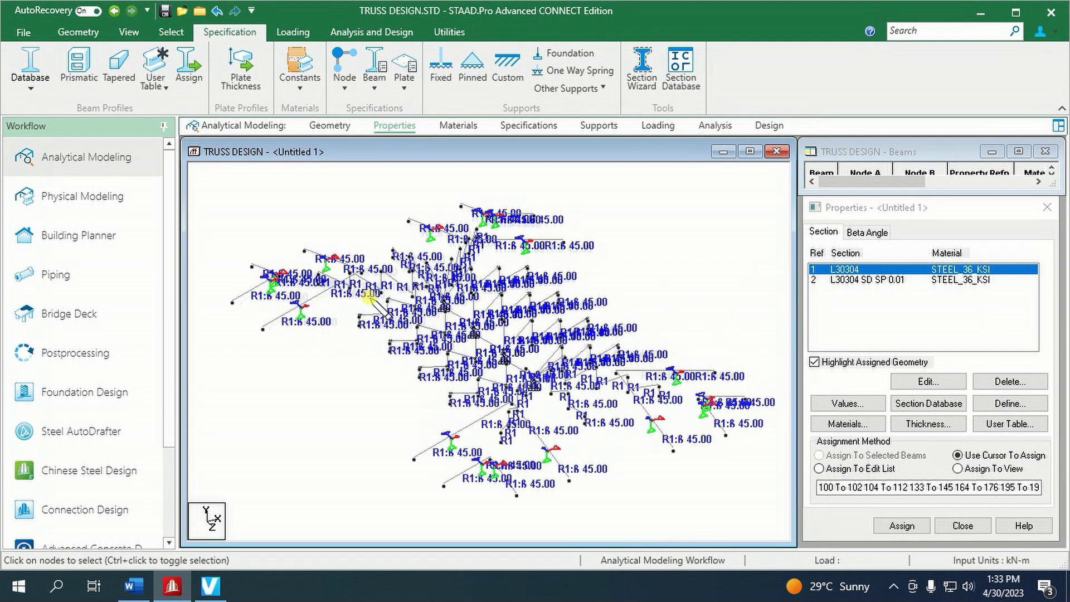
scroll(307, 286, up, 1)
middle_drag(484, 274, 544, 284)
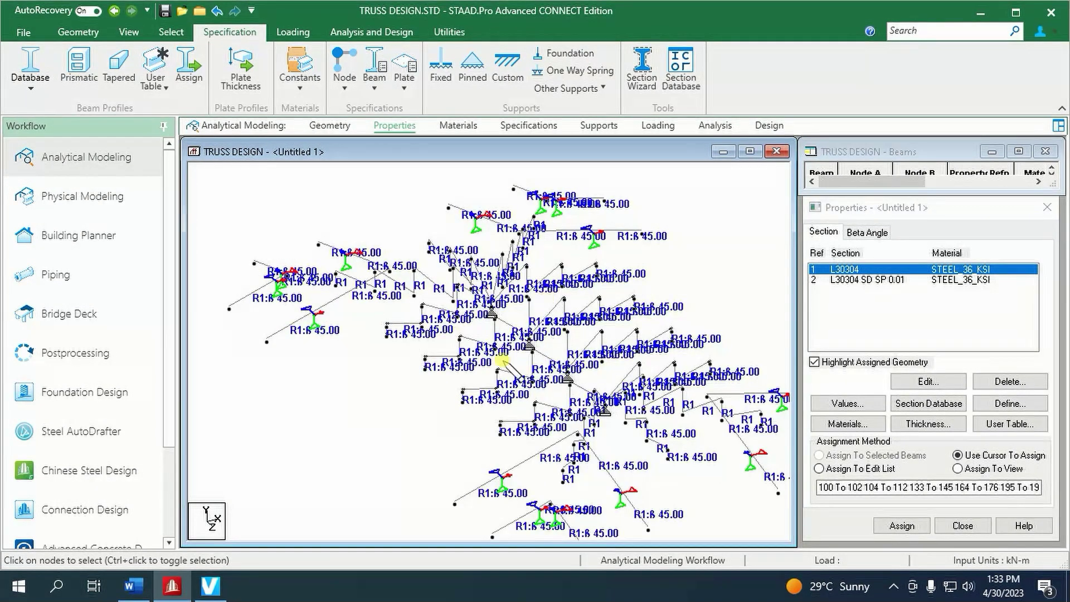
click(252, 291)
ctrl+click(261, 263)
ctrl+click(335, 247)
ctrl+click(343, 296)
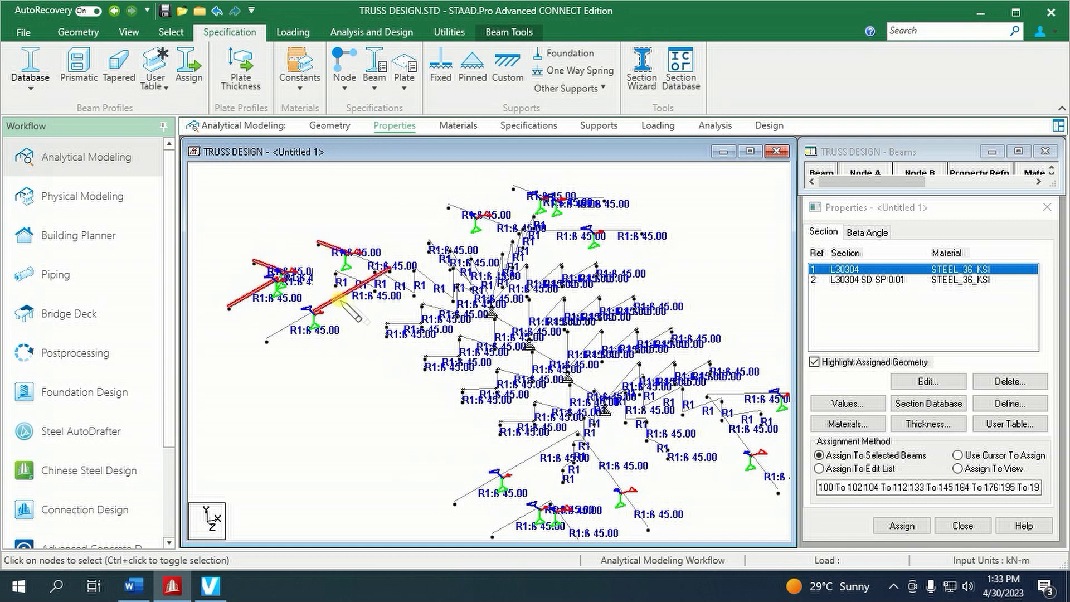
middle_drag(487, 347, 466, 374)
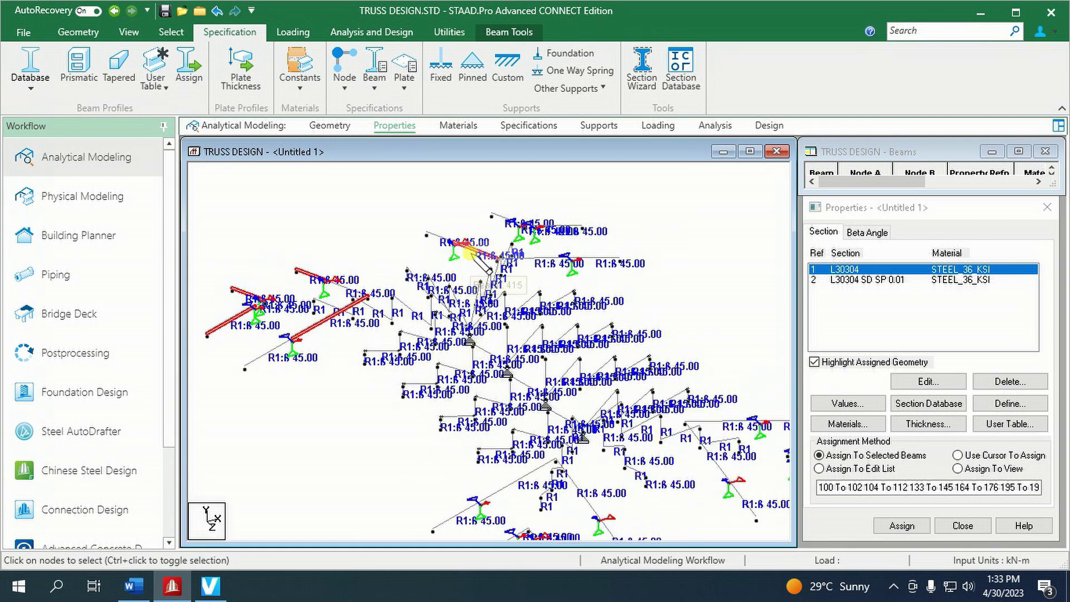
ctrl+click(457, 246)
ctrl+click(503, 218)
ctrl+click(563, 226)
ctrl+click(600, 259)
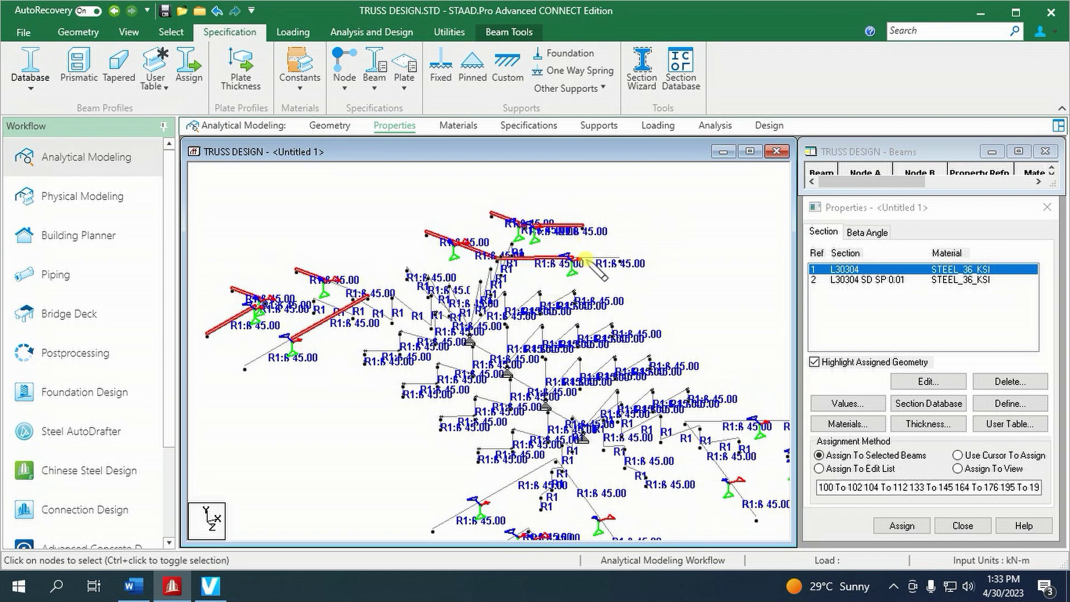
Add the single-angle jack rafter and overhang members around both corners of the near hip end to the selection
middle_drag(593, 375, 522, 249)
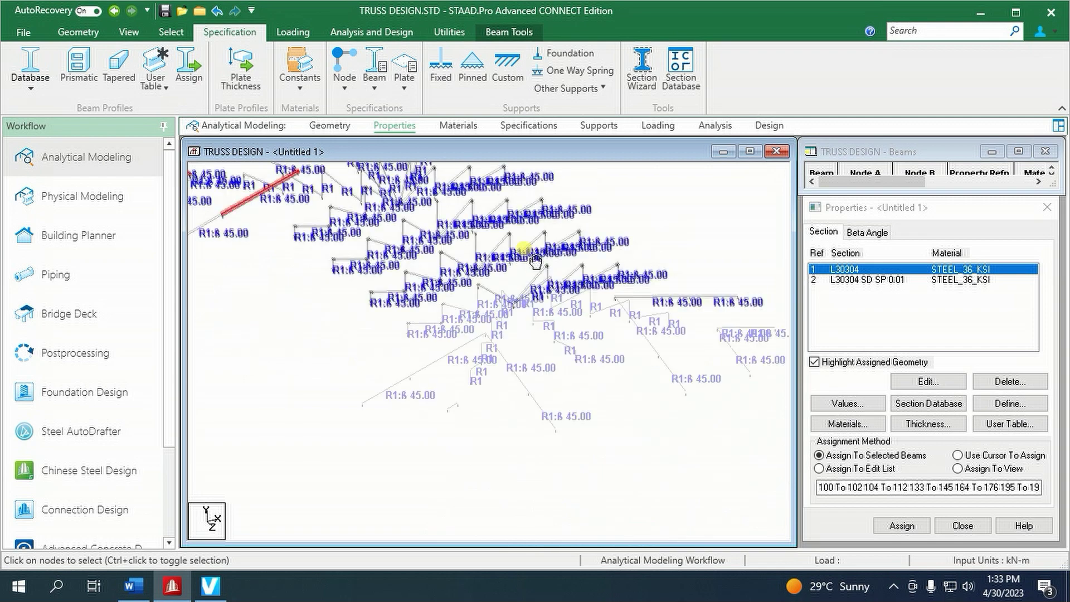
ctrl+click(444, 377)
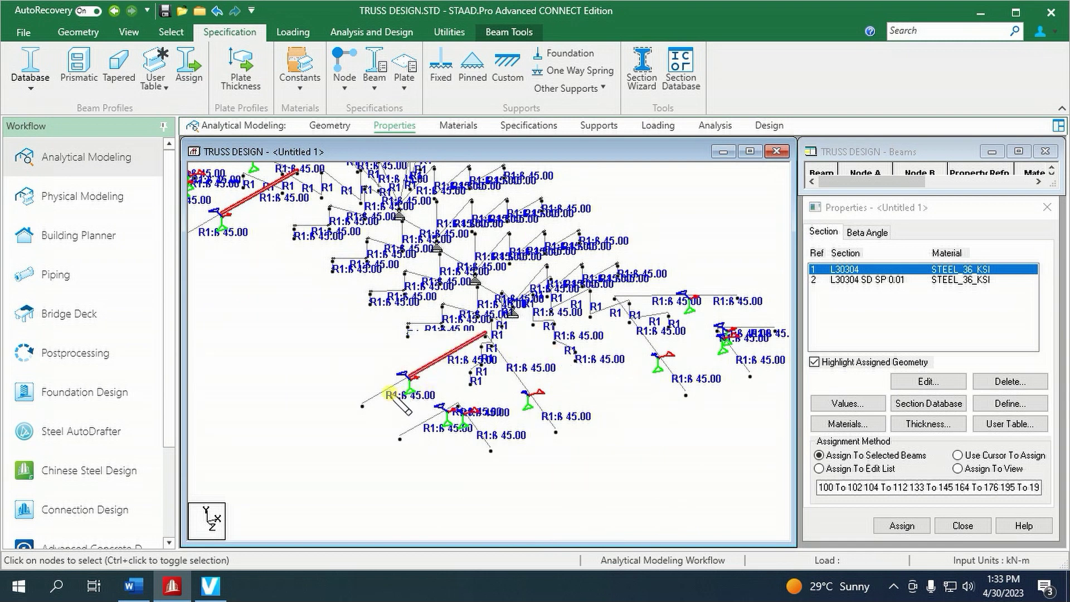
ctrl+click(429, 422)
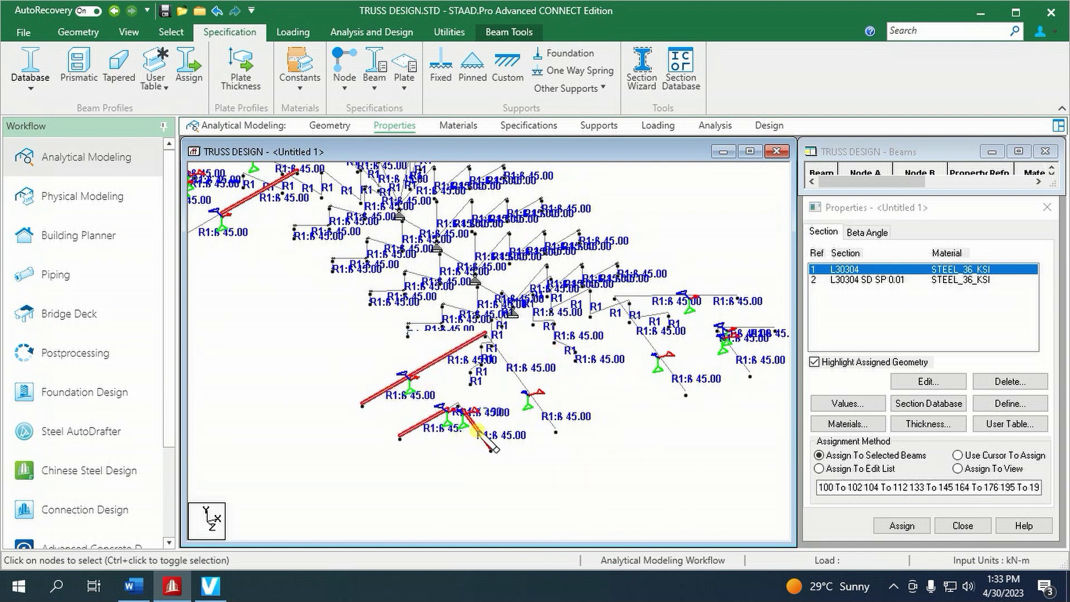
ctrl+click(516, 375)
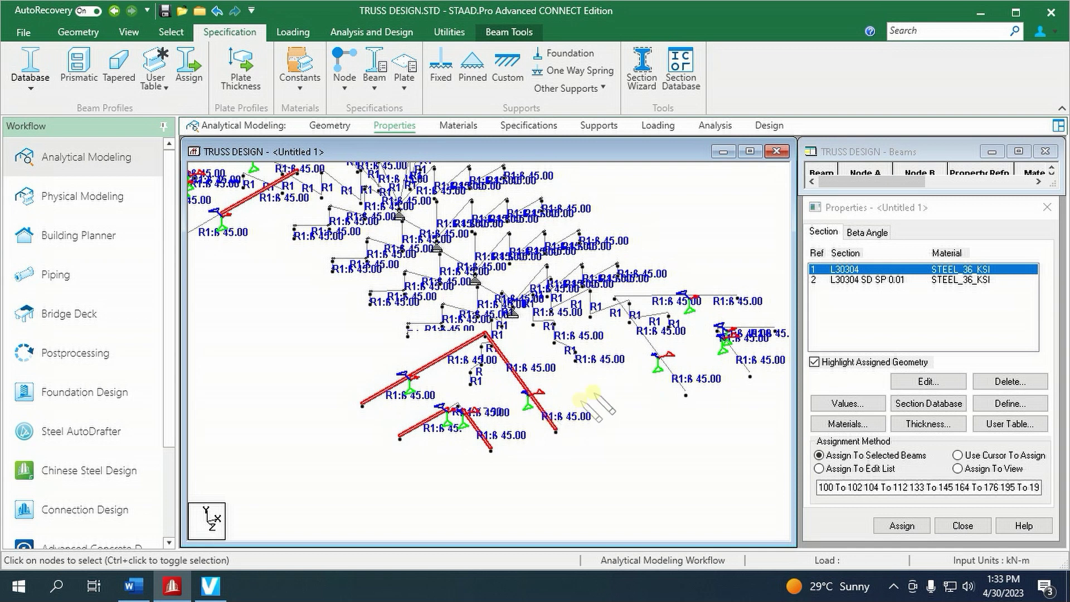
ctrl+click(667, 366)
ctrl+click(701, 296)
ctrl+click(752, 328)
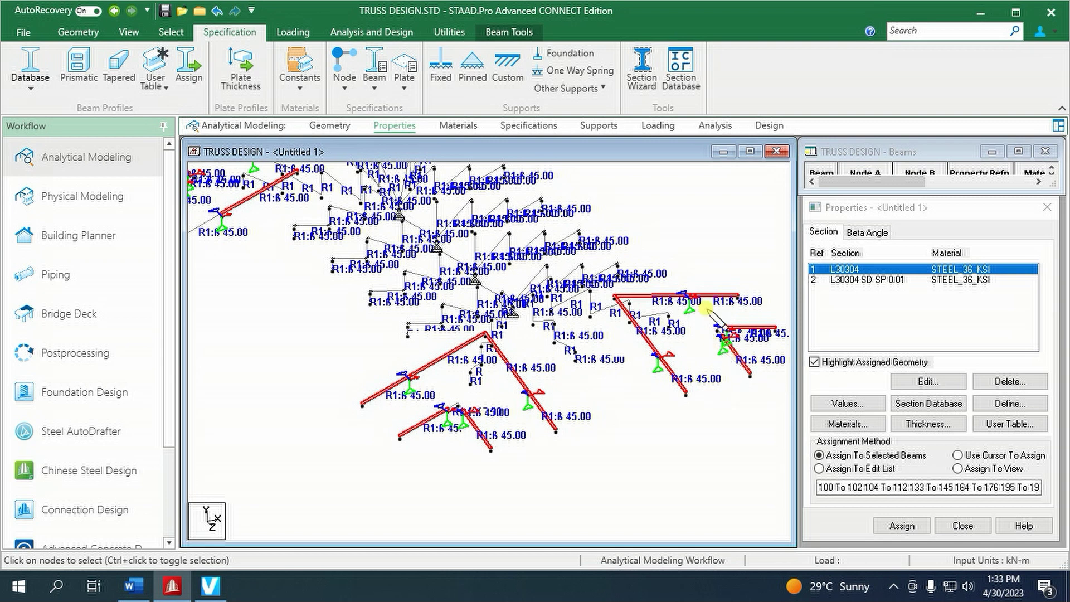
Invert the beam selection and display only the resulting members in the active view
click(171, 32)
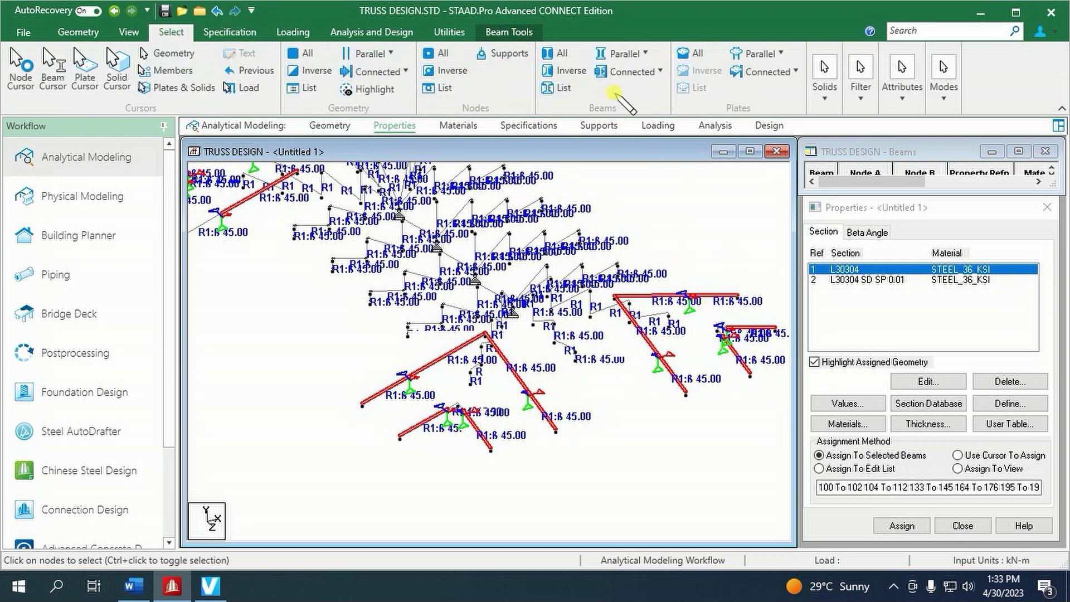
click(565, 71)
right_click(690, 208)
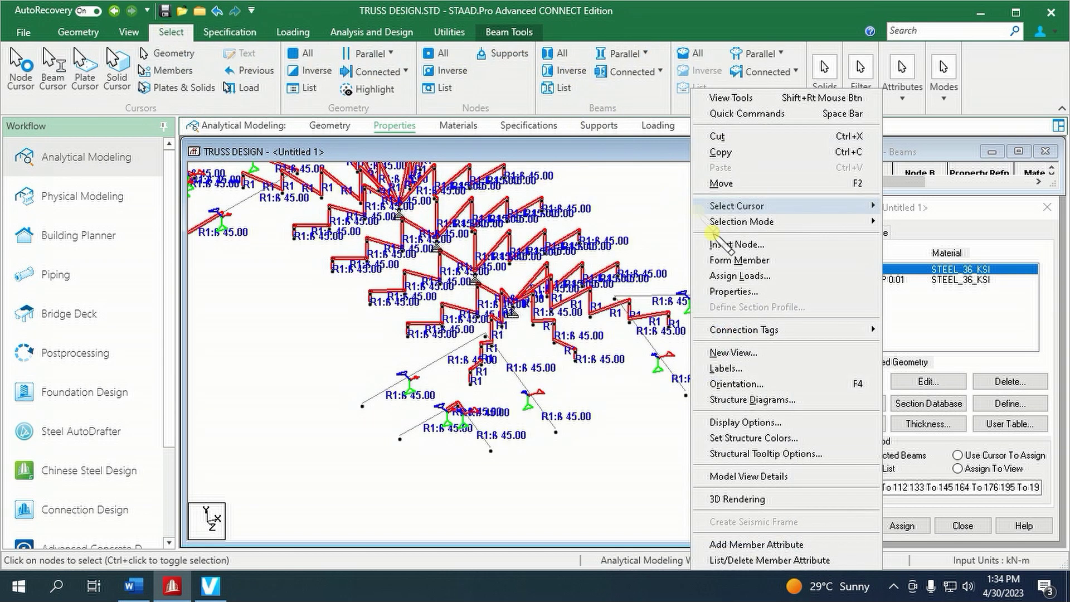
click(725, 350)
click(725, 331)
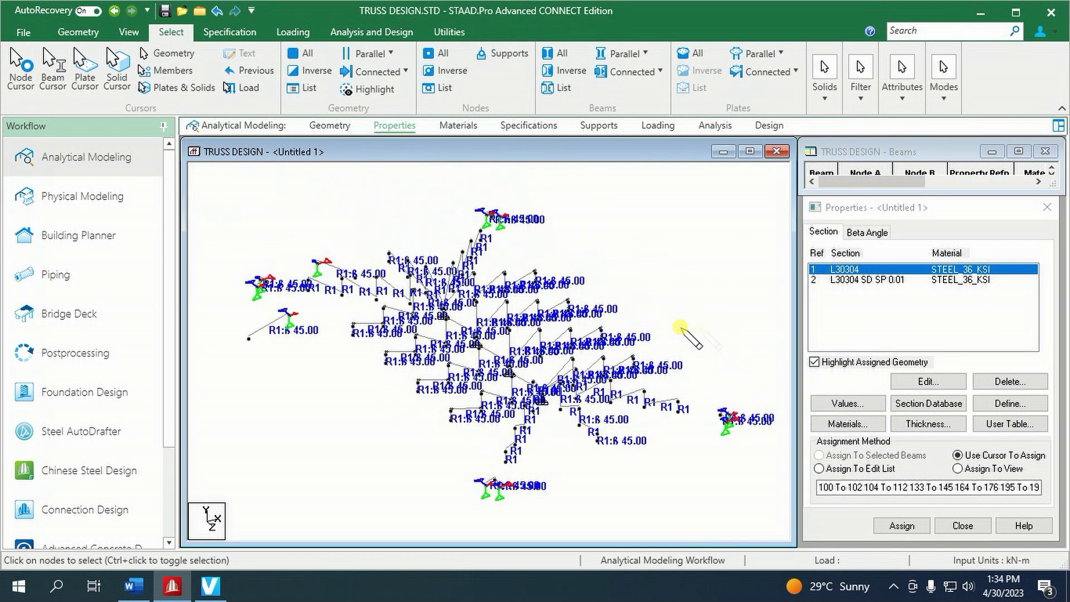
scroll(495, 252, up, 1)
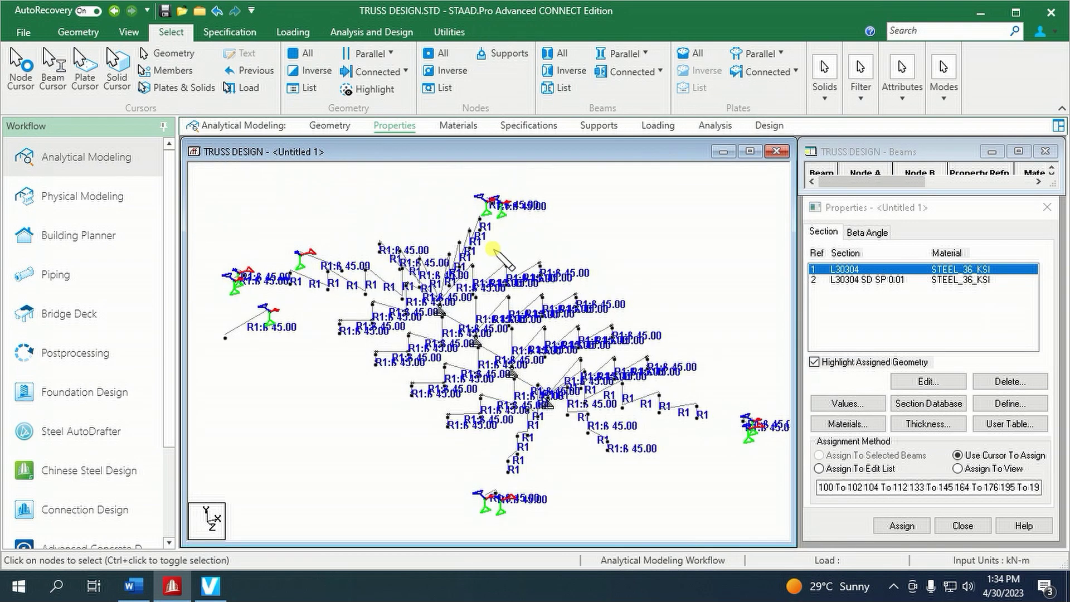
From the geometry page, select the leftover jack rafter and overhang members at all roof corners except the far one
click(327, 125)
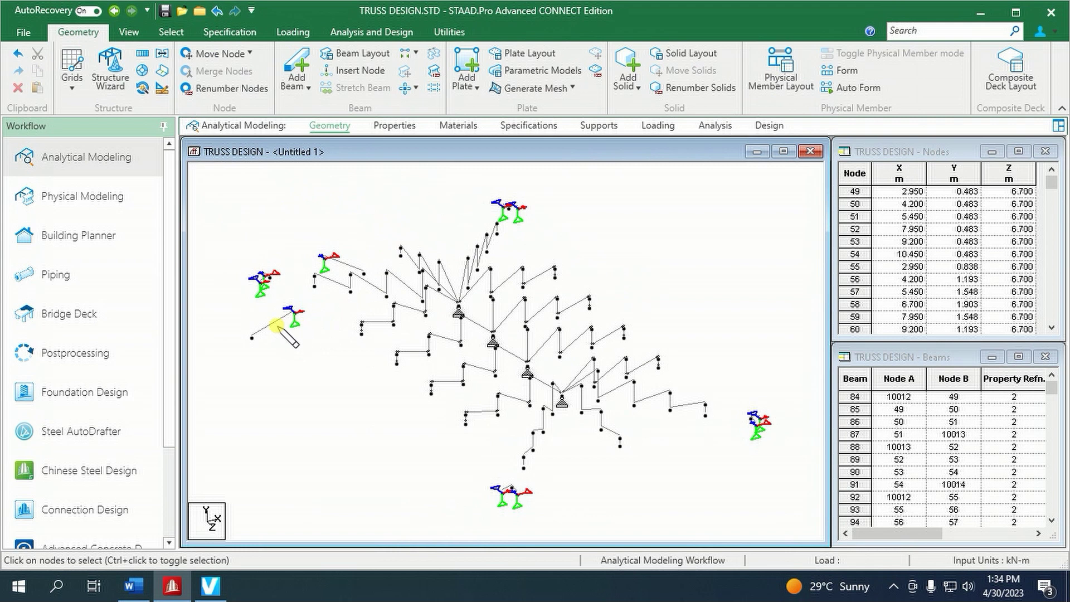
click(276, 325)
scroll(484, 391, up, 3)
middle_drag(545, 485, 521, 392)
click(521, 362)
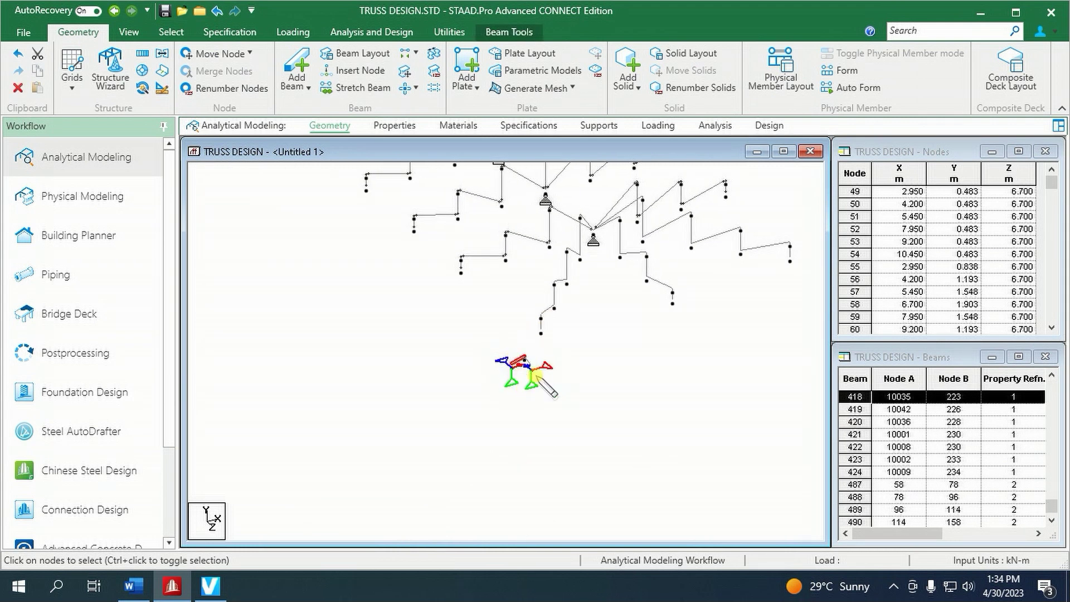
scroll(554, 394, down, 2)
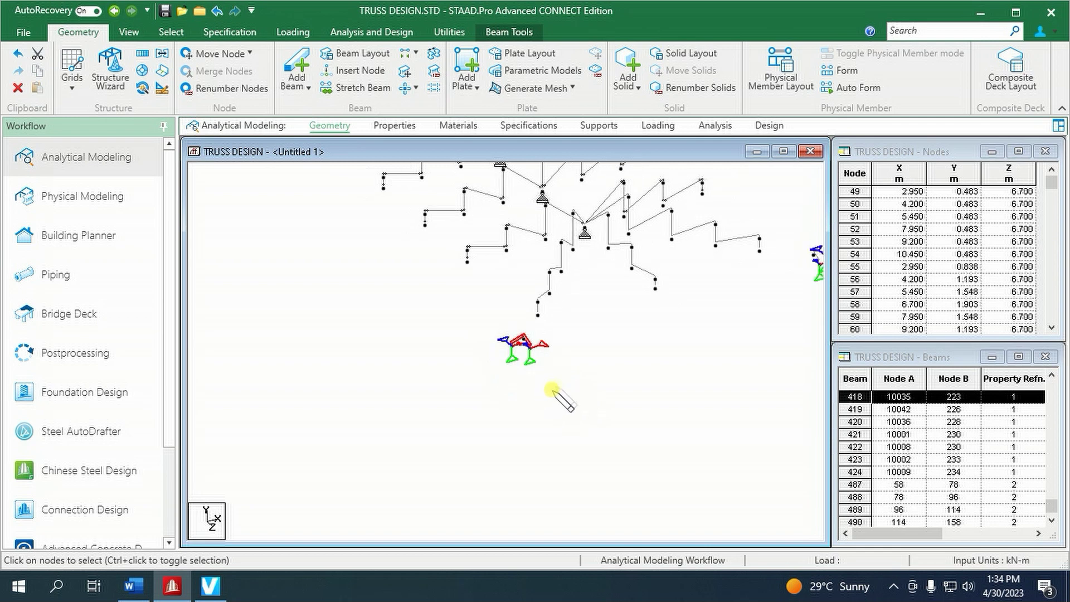
scroll(592, 387, up, 4)
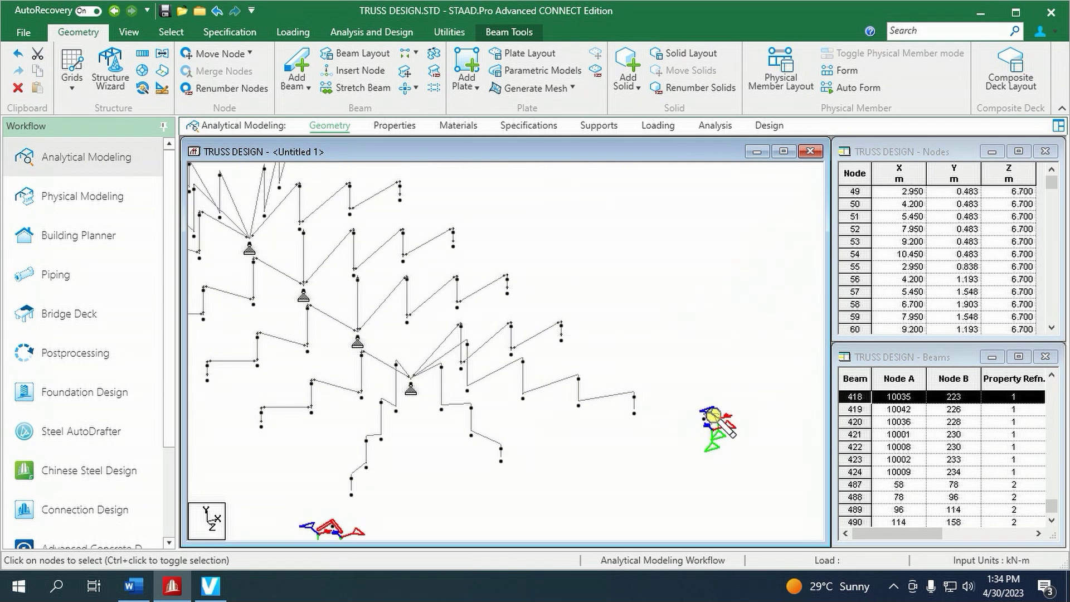
middle_drag(440, 403, 613, 427)
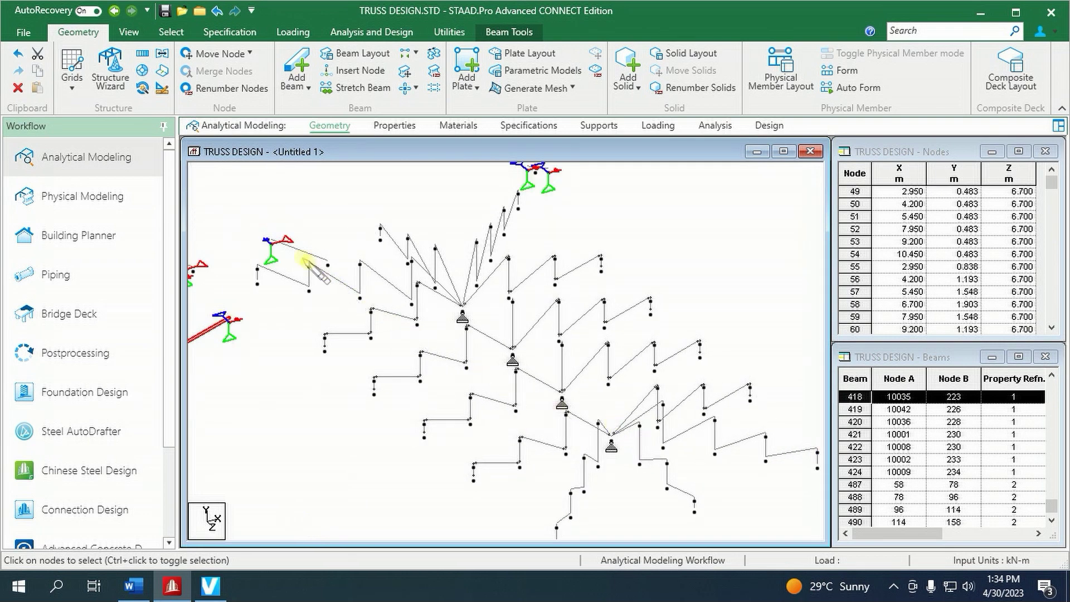
middle_drag(349, 363, 549, 290)
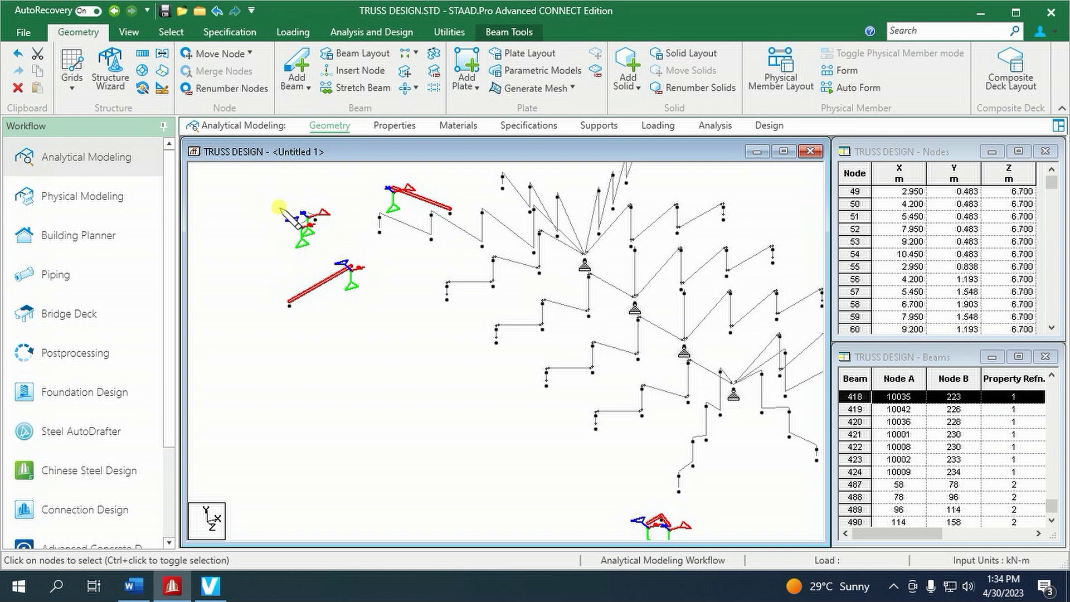
right_click(282, 209)
mouse_move(287, 222)
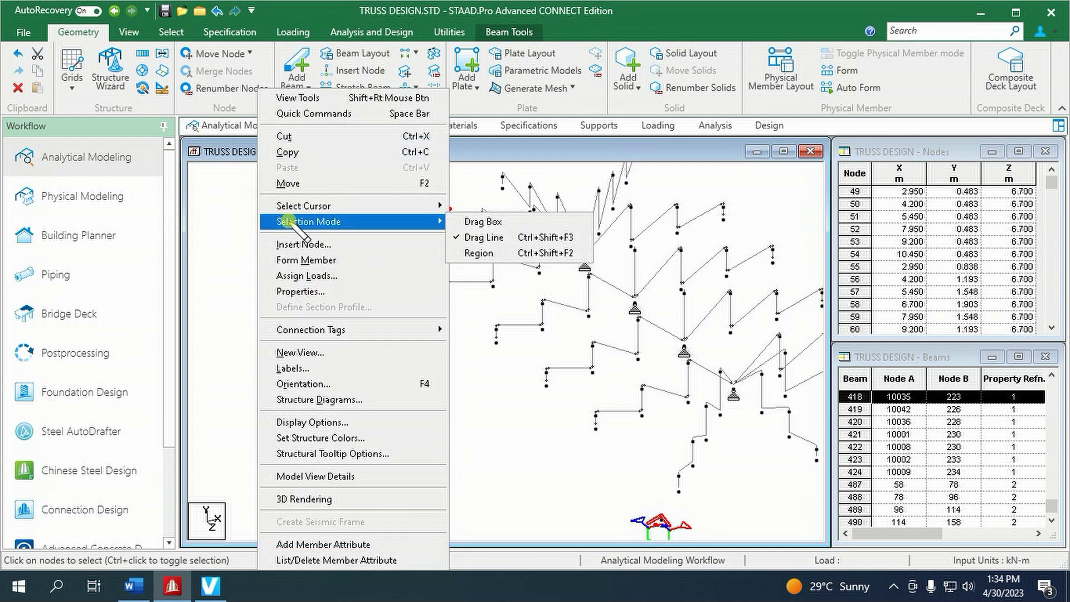
click(483, 237)
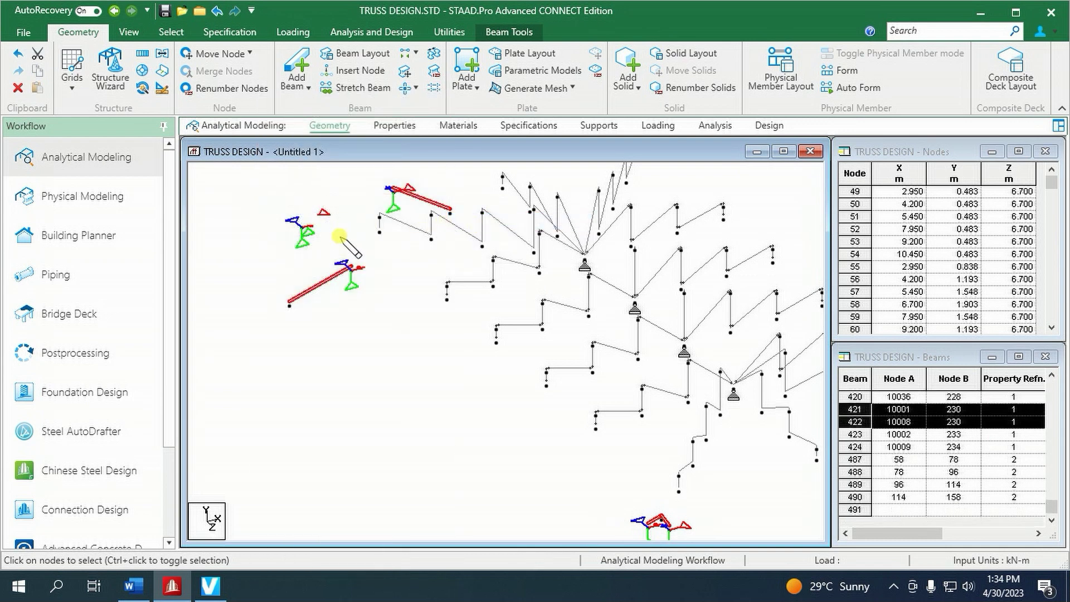
Invert the selection of leftover corner members and isolate the remaining beams in the active view
click(171, 32)
click(564, 70)
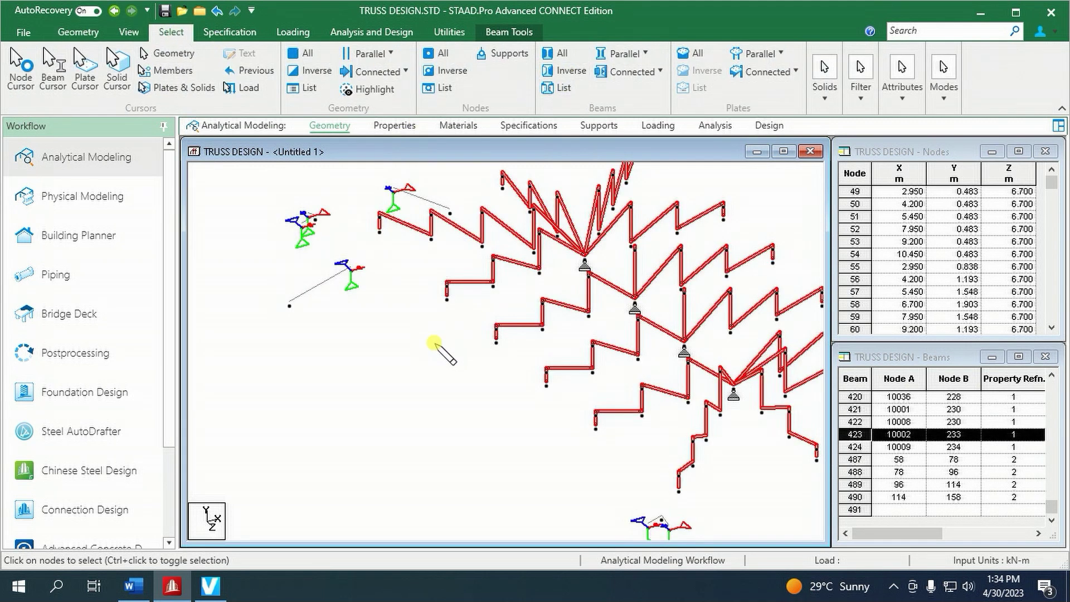
right_click(393, 361)
click(427, 355)
click(716, 331)
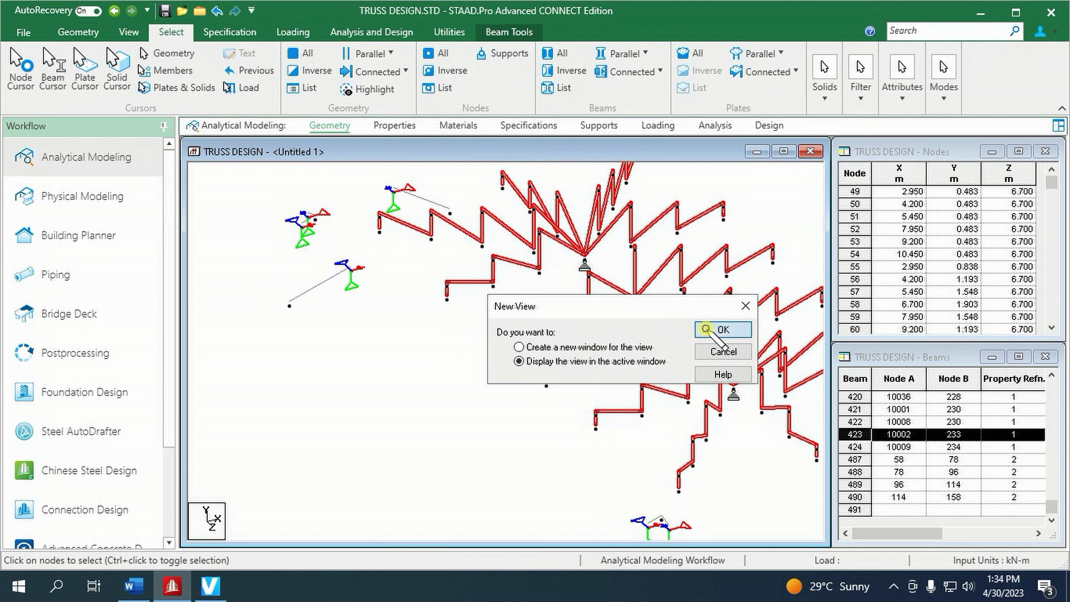
Select the leftover members at the far corner, invert the beam selection and show only the web members in the active window
middle_drag(513, 365, 514, 281)
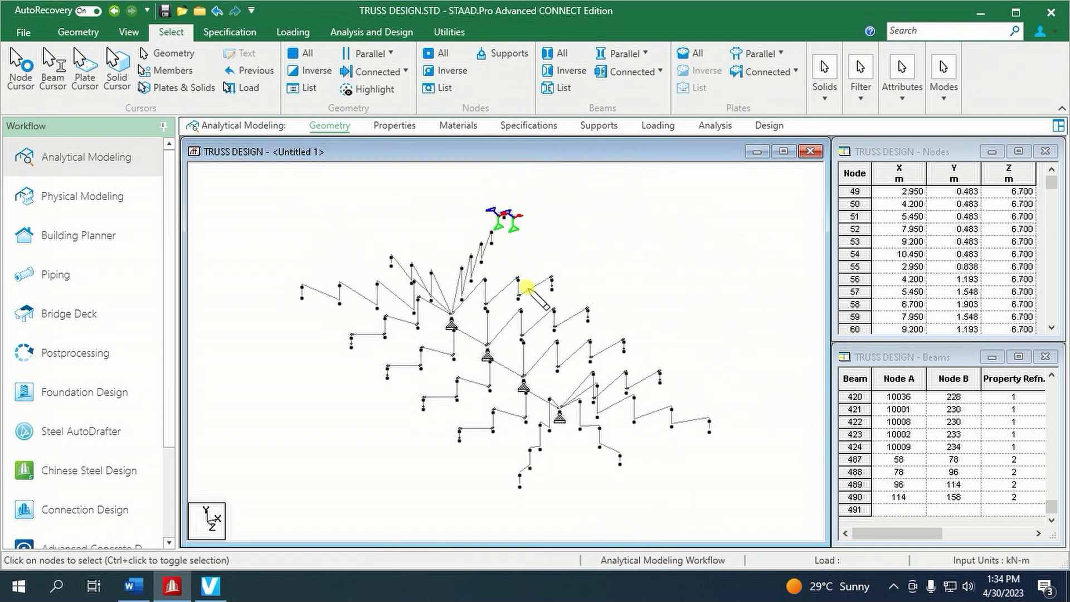
middle_drag(545, 295, 491, 187)
drag(491, 188, 550, 217)
click(570, 70)
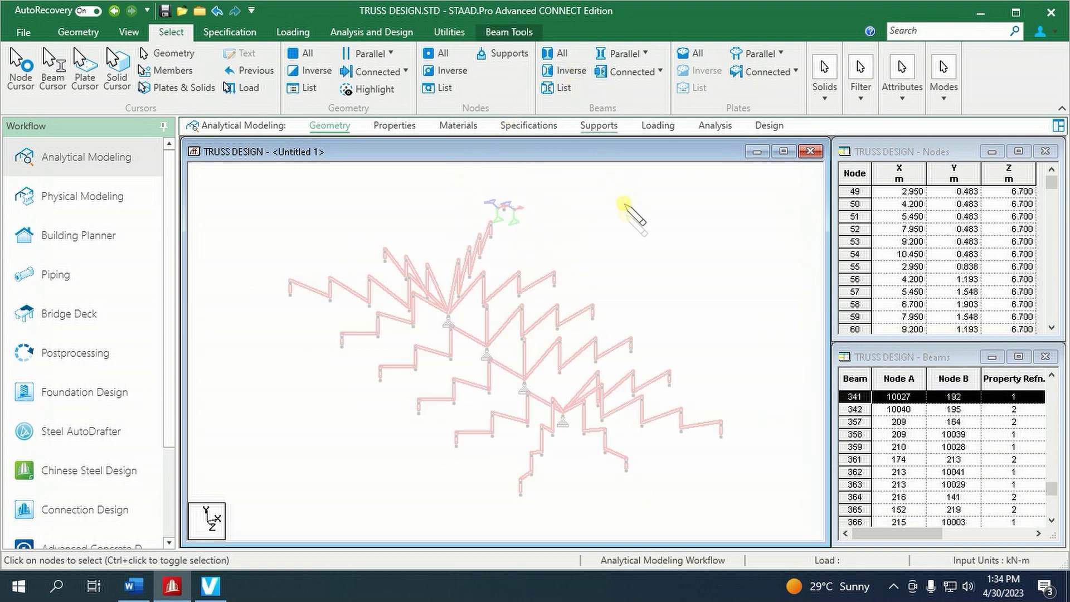
right_click(627, 234)
click(683, 352)
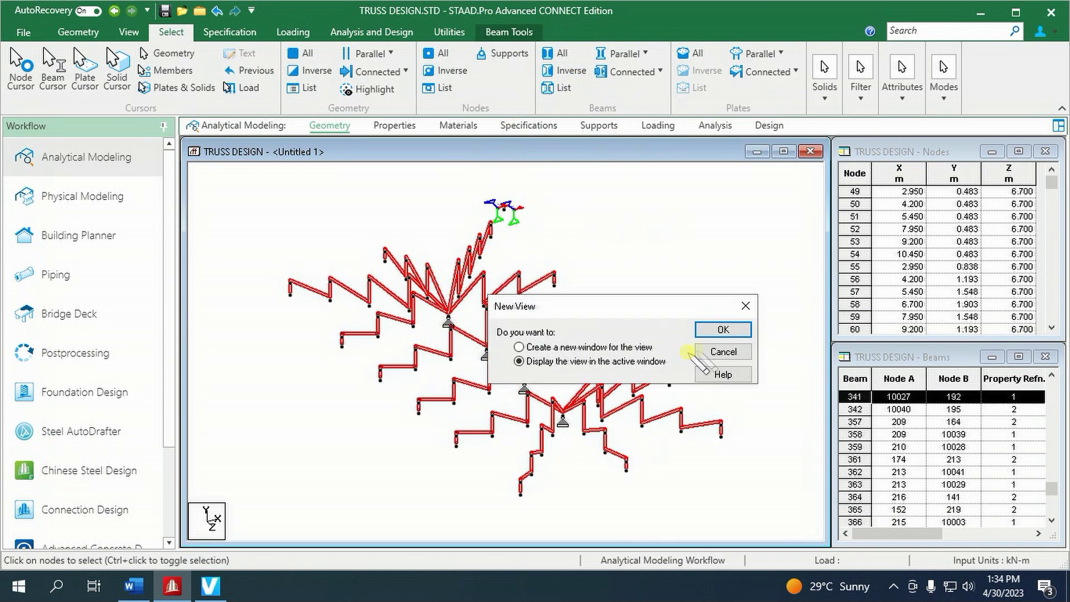
click(714, 331)
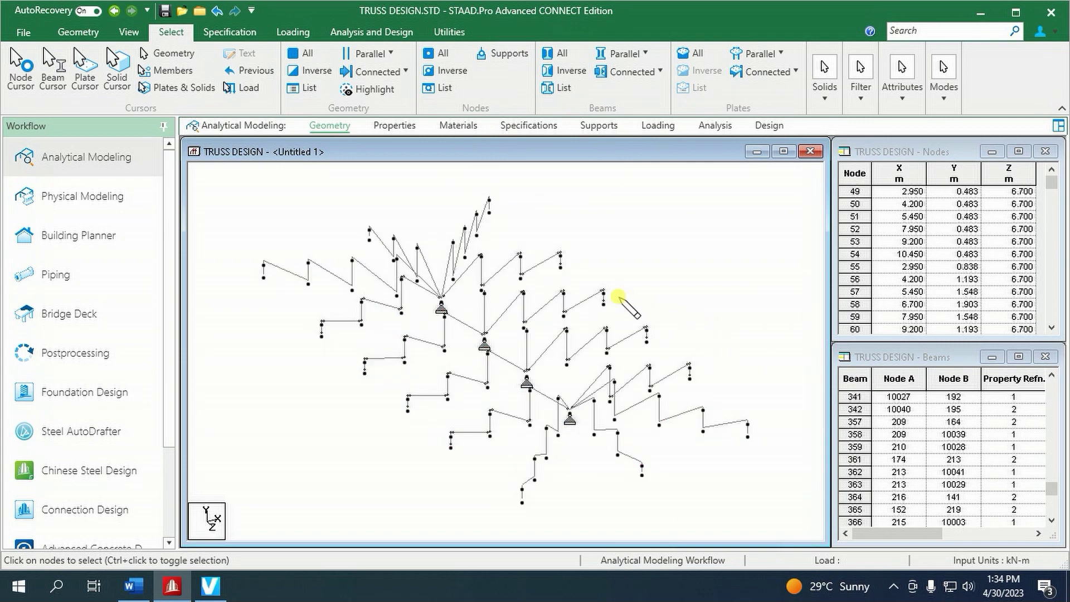
Select all displayed single-angle web members and assign the START MP 0.99 partial moment release to them
key(Right)
click(521, 133)
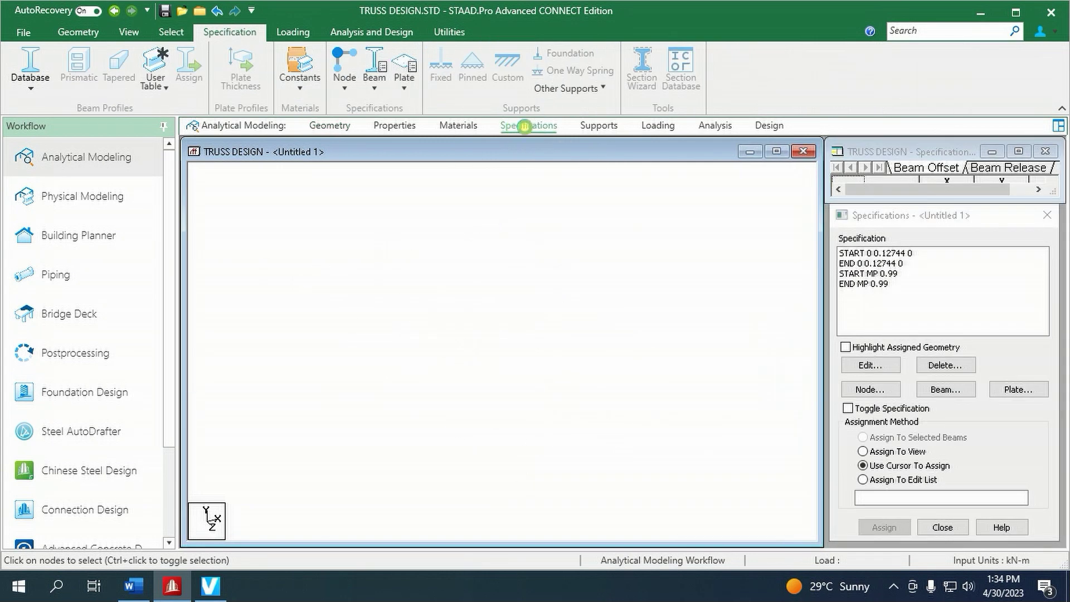
click(873, 273)
key(Right)
drag(262, 194, 768, 498)
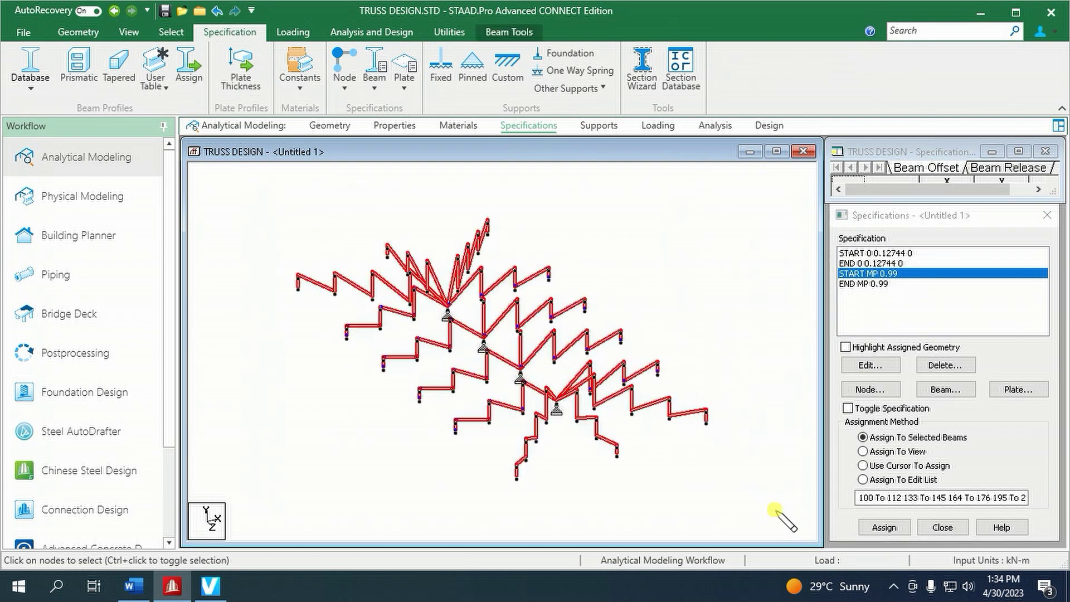
click(891, 526)
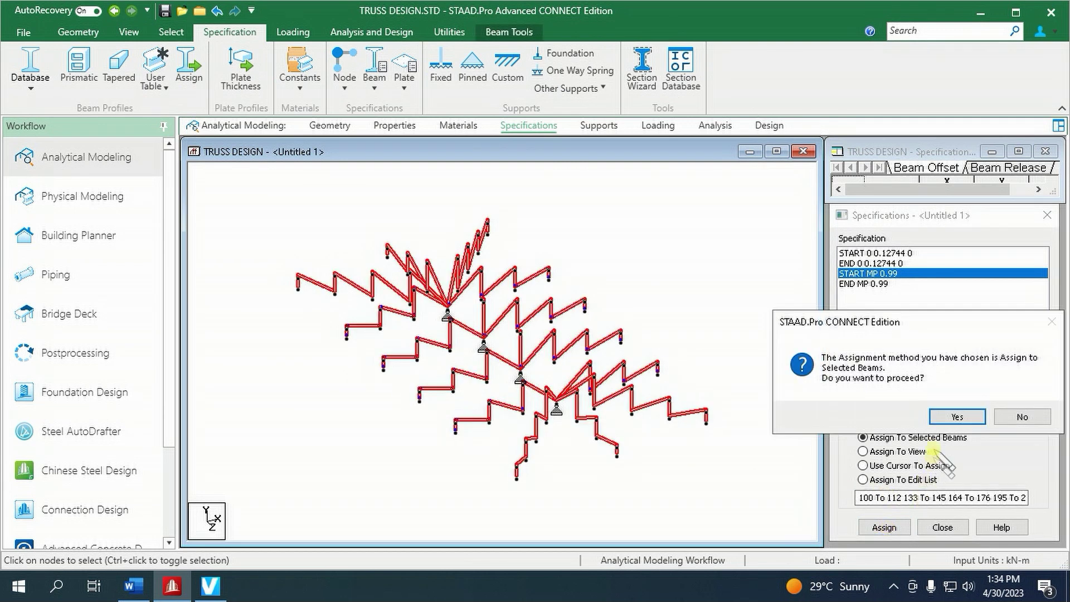
click(949, 418)
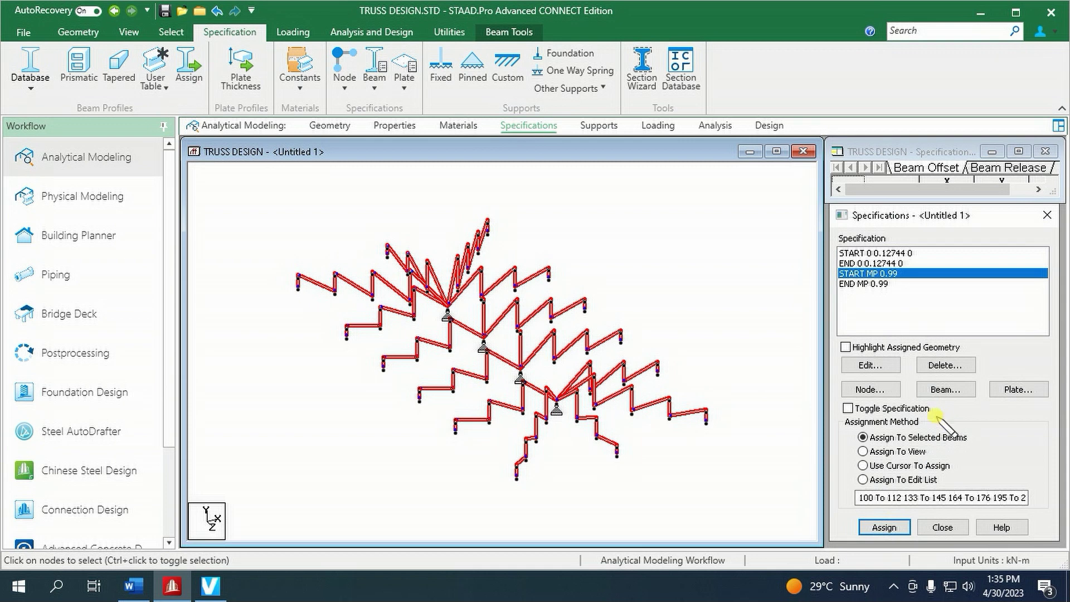
Assign the END MP 0.99 partial moment release to the same selected web members
click(880, 284)
click(884, 528)
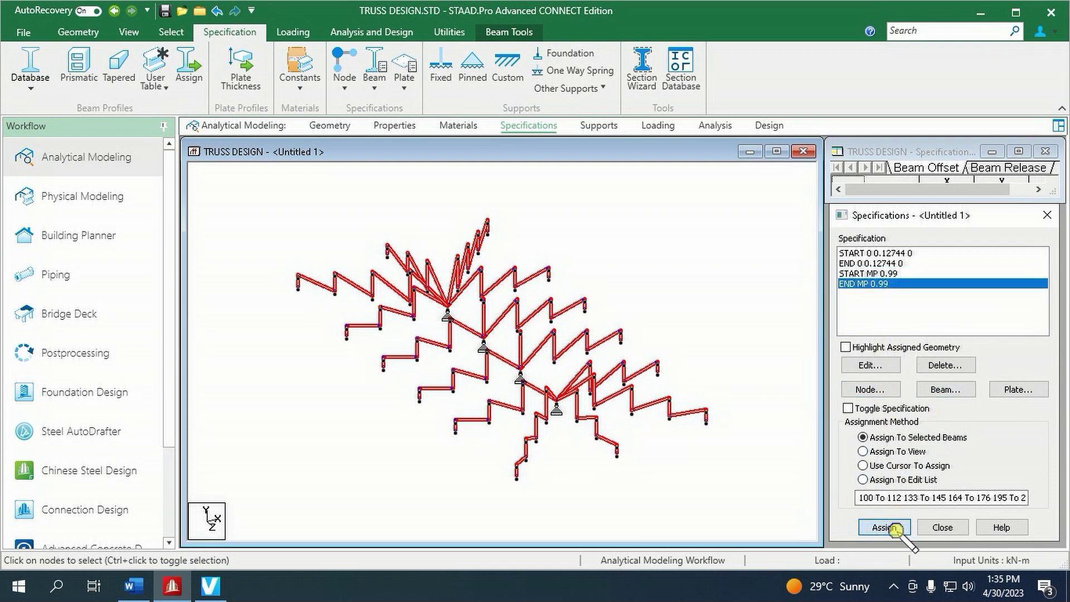
click(947, 419)
Highlight the assigned geometry for START MP 0.99 and END MP 0.99 and inspect the releases on the web members
scroll(502, 384, up, 4)
scroll(468, 334, down, 3)
scroll(447, 333, up, 6)
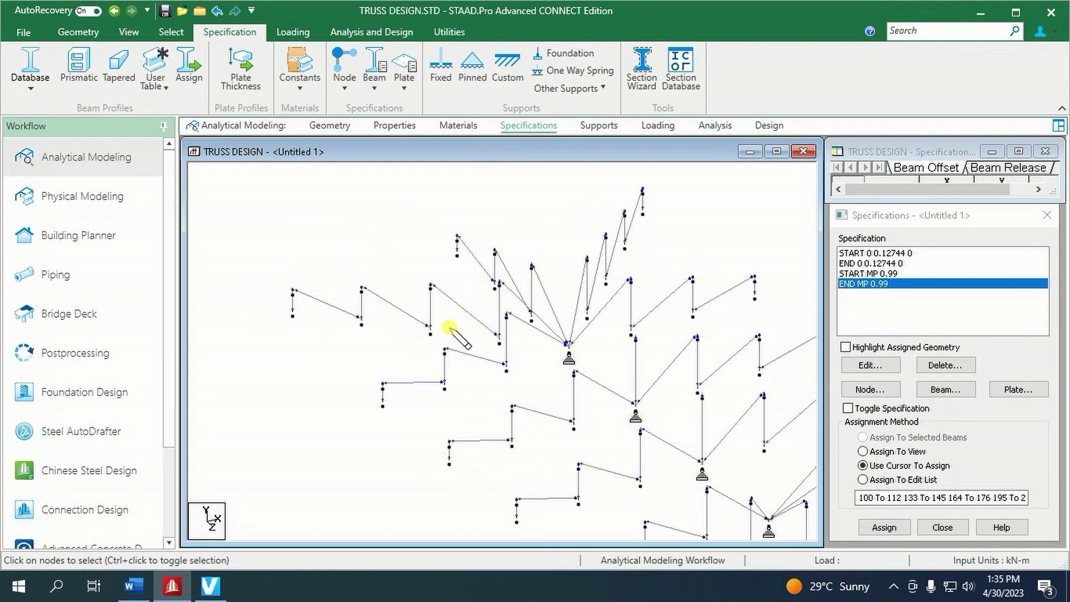
scroll(402, 313, up, 2)
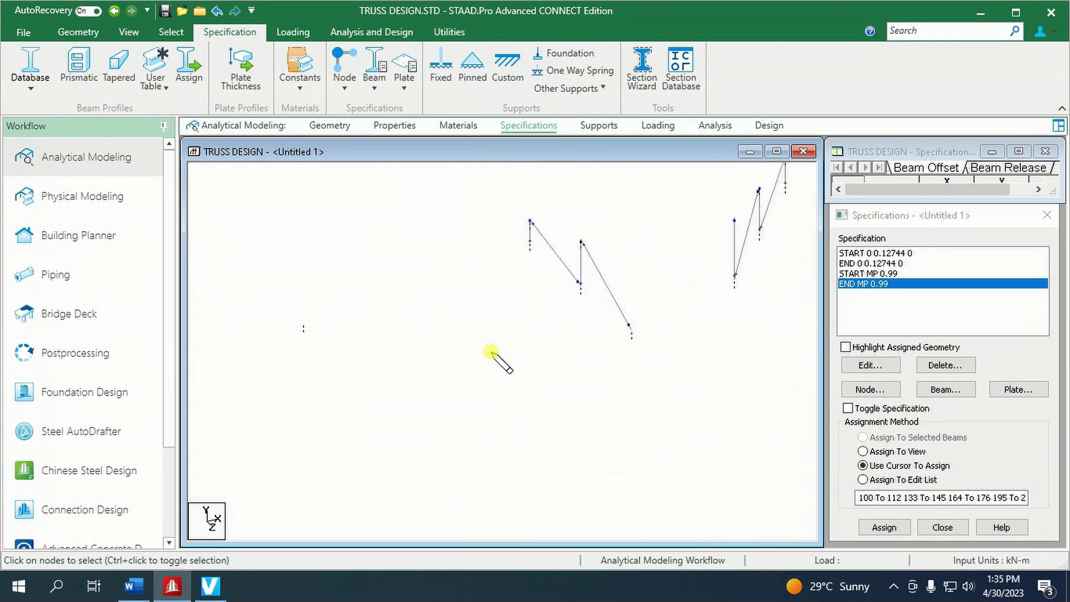
click(400, 322)
click(893, 284)
click(868, 346)
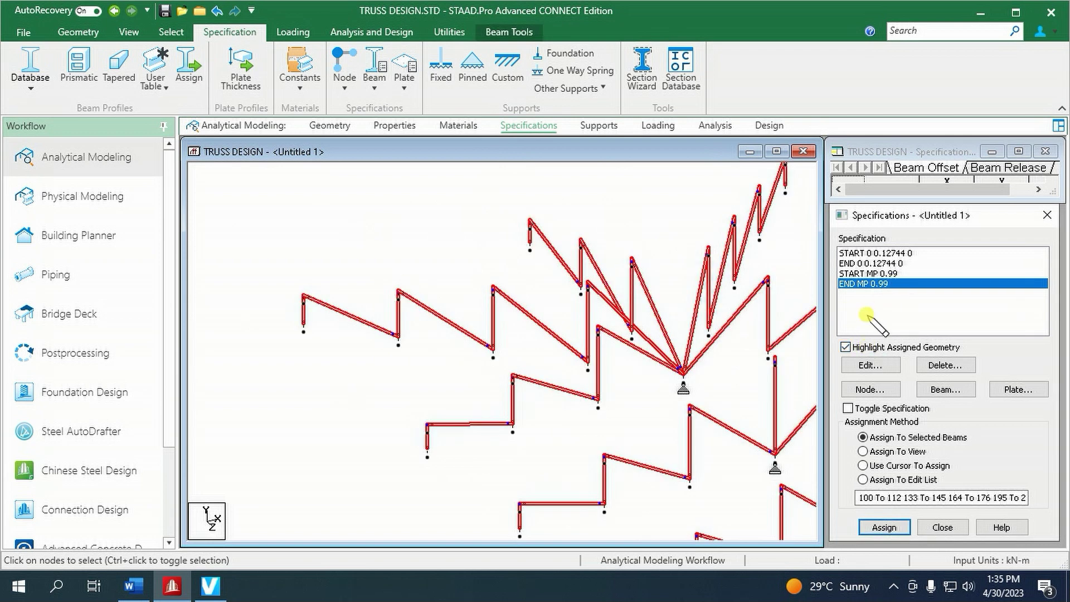
click(868, 274)
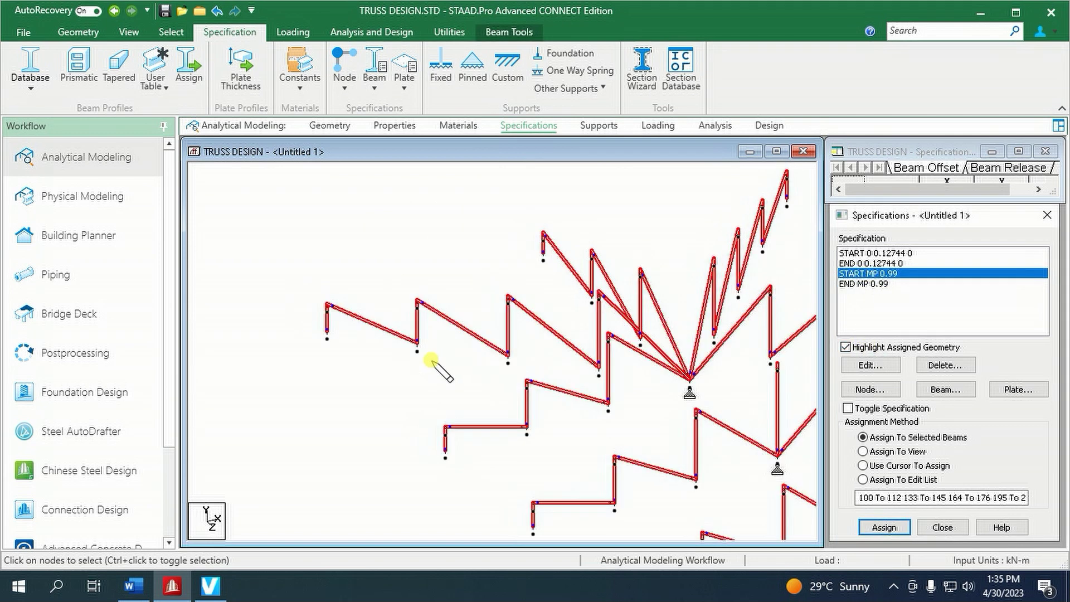
scroll(626, 425, down, 2)
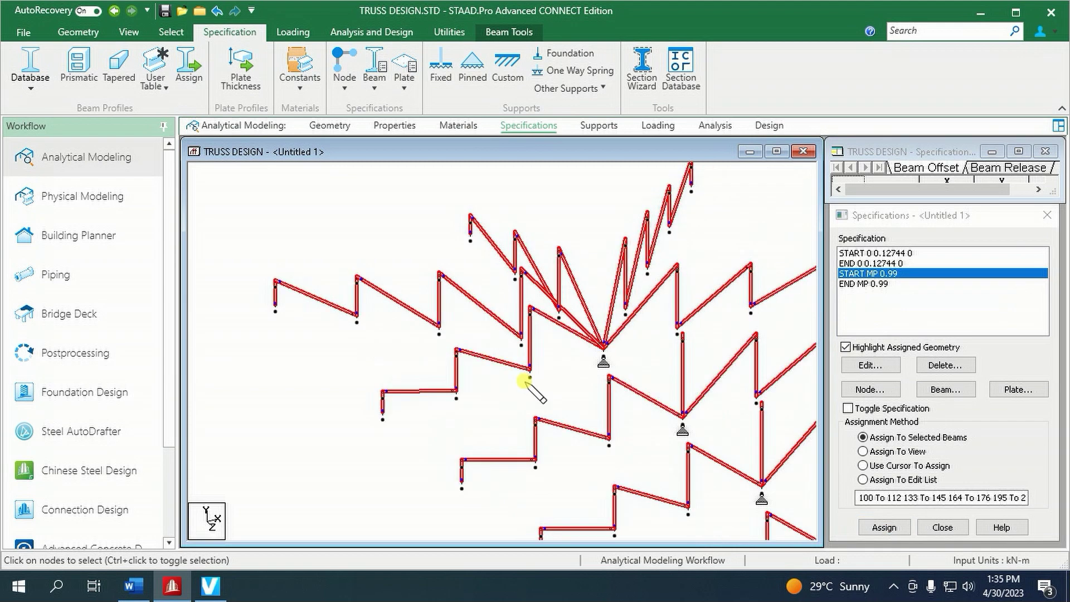
click(881, 283)
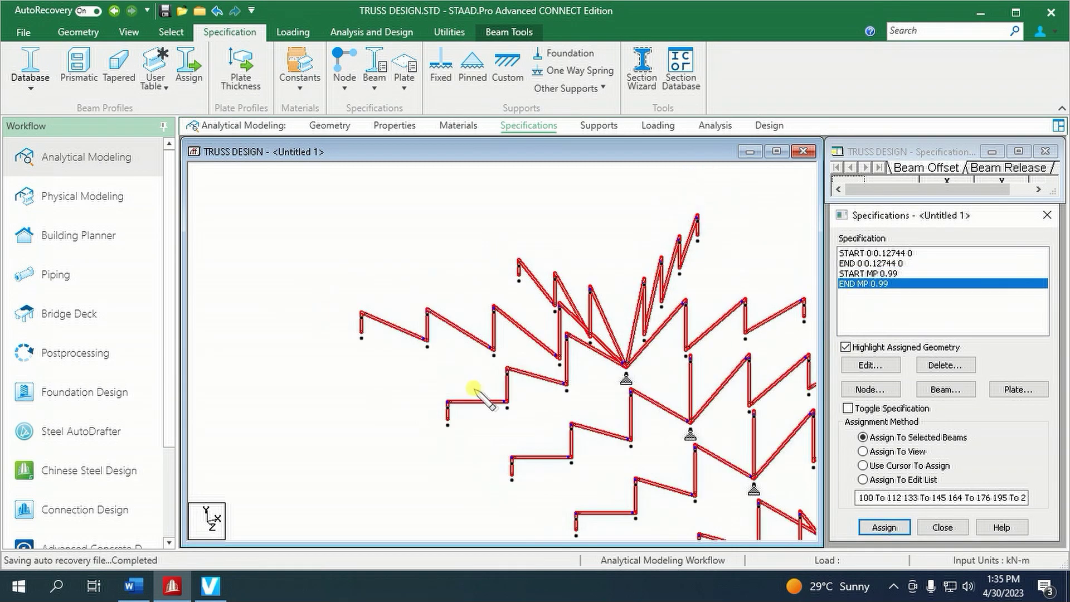
scroll(613, 426, down, 3)
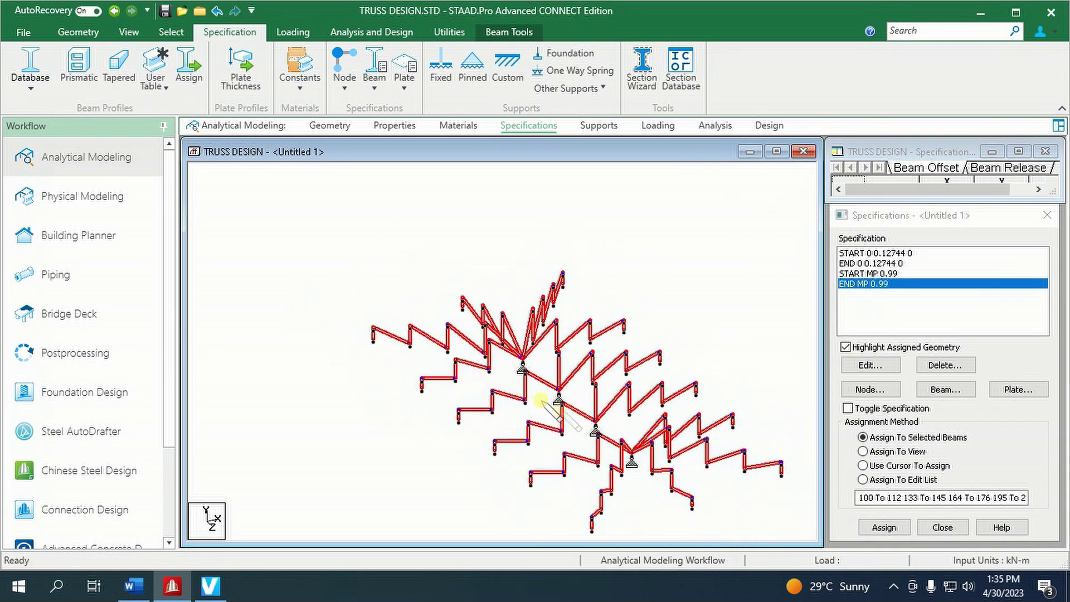
Clear the member highlighting, display the whole structure and return to the geometry page
click(672, 331)
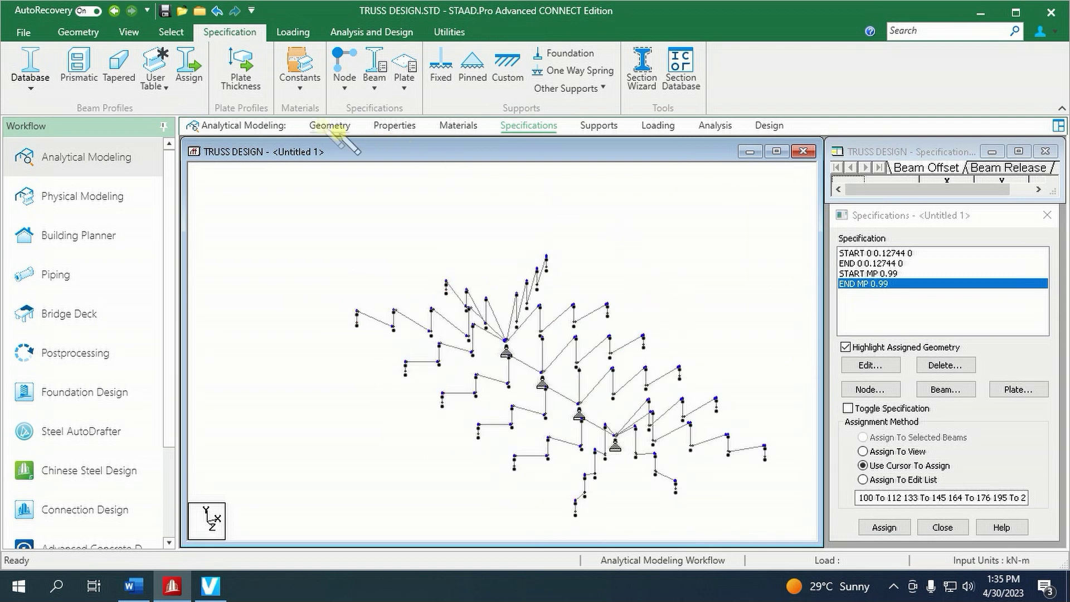
click(138, 36)
click(201, 62)
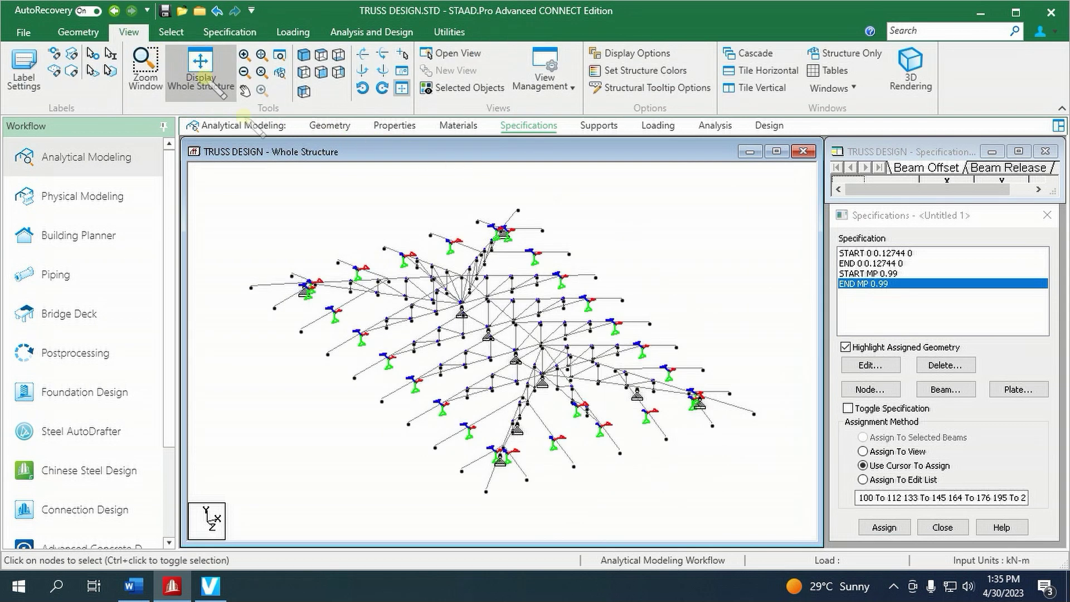
scroll(386, 306, up, 1)
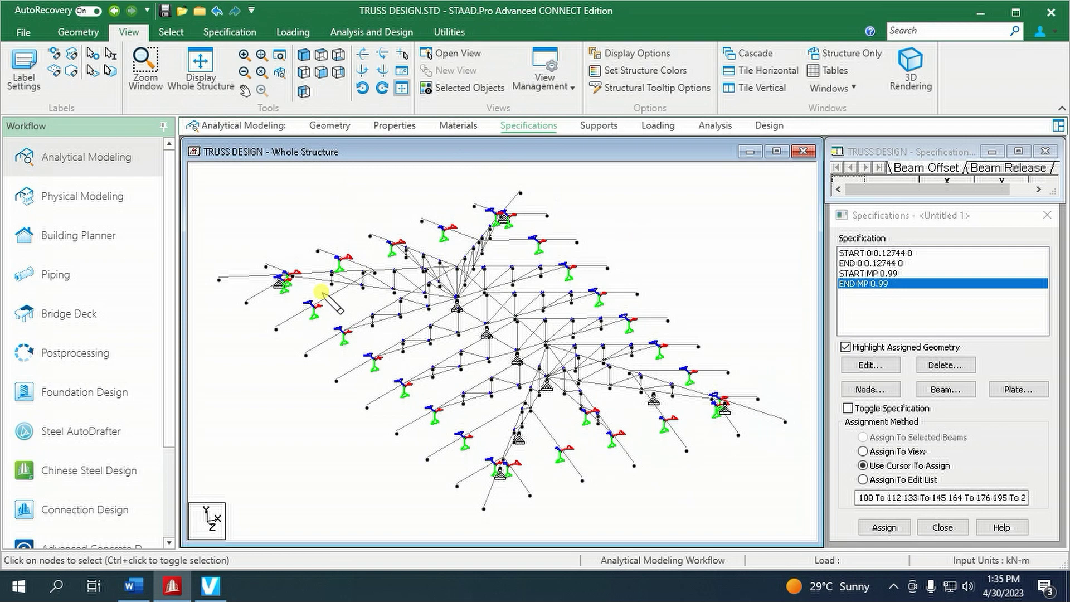
scroll(323, 292, up, 1)
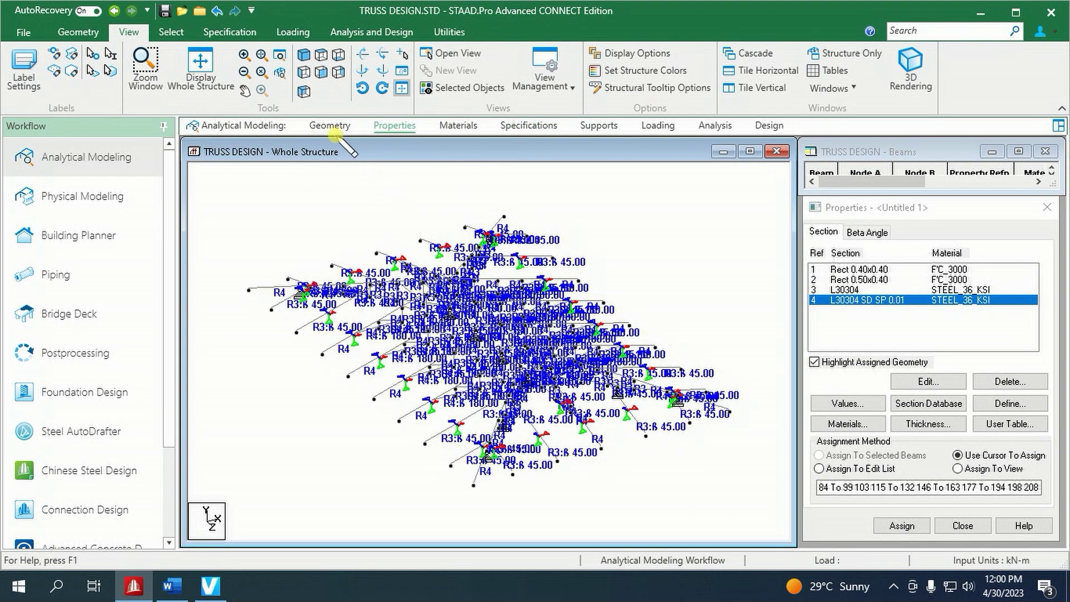
click(330, 125)
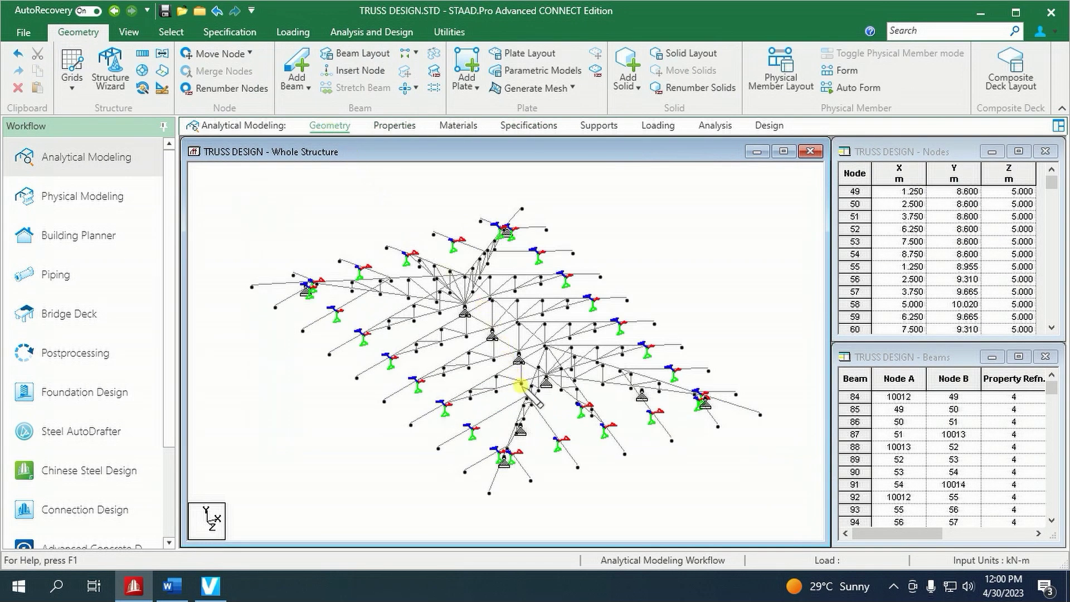
scroll(533, 391, up, 1)
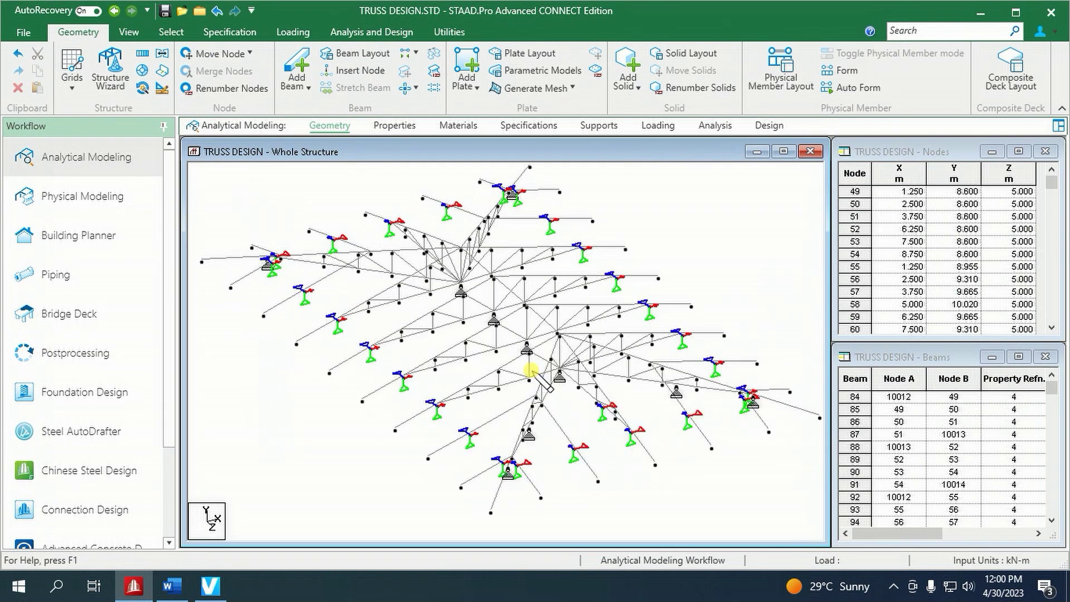